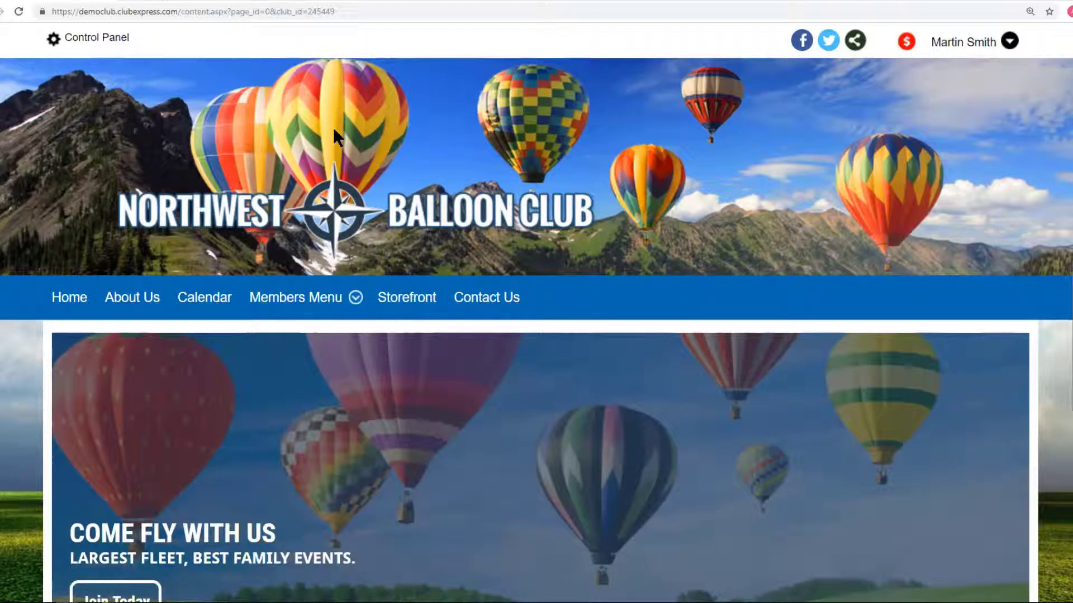
Open the Additional Charges page from the Setup section of the Control Panel.
{"action": "left_click", "coordinate": [960, 45]}
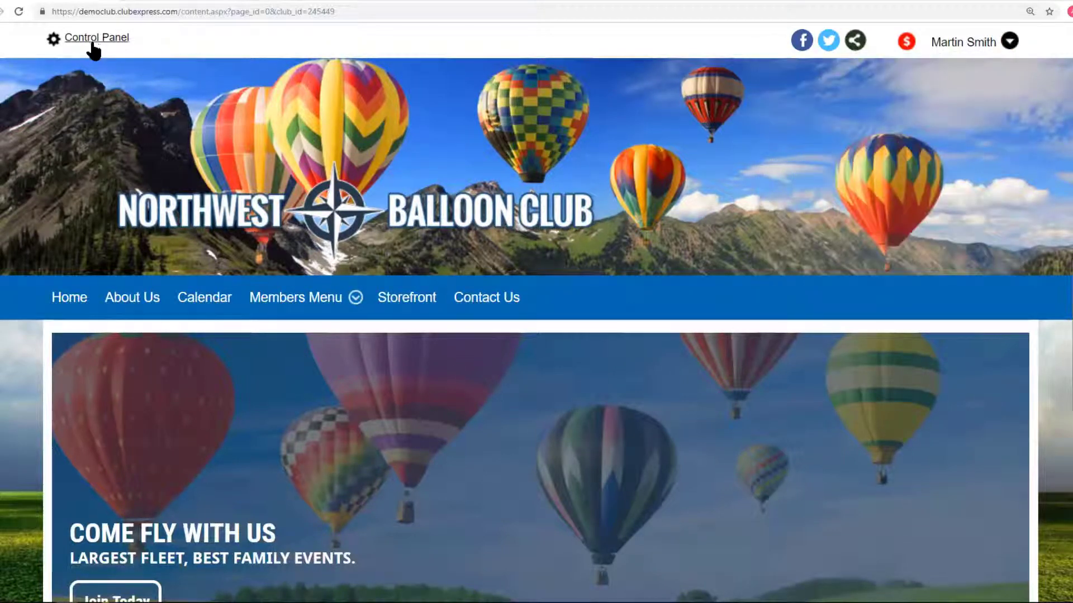
{"action": "left_click", "coordinate": [94, 40]}
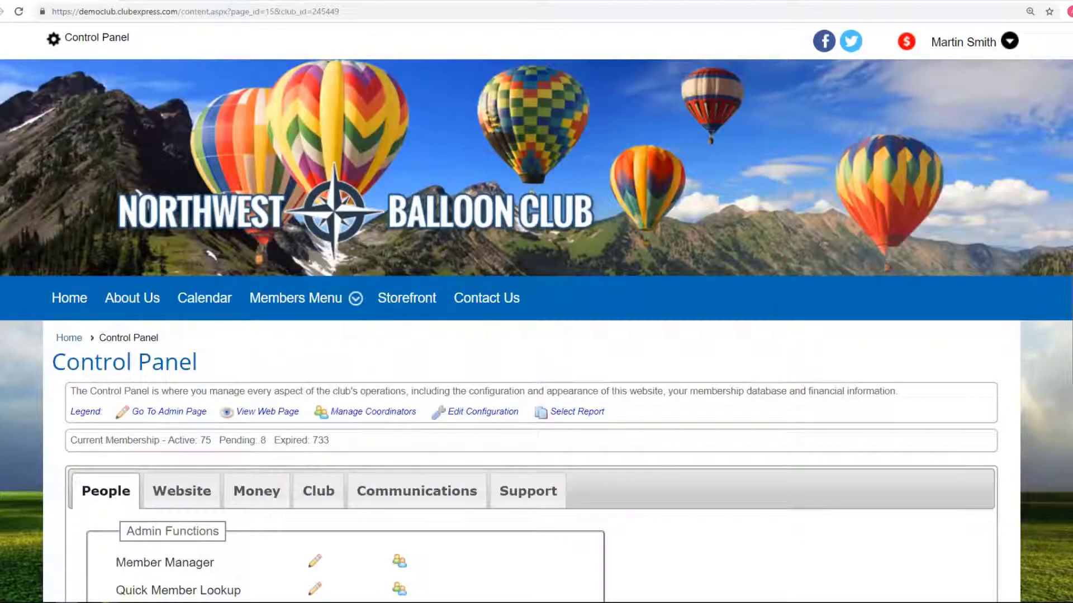
{"action": "scroll", "coordinate": [536, 311], "scroll_direction": "down", "scroll_amount": 7}
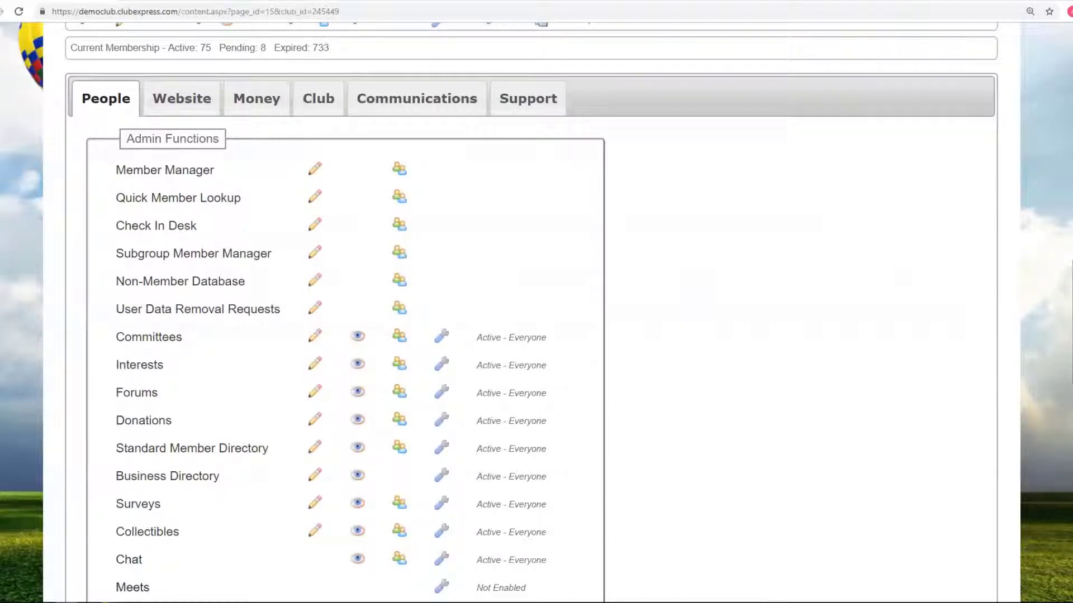
{"action": "scroll", "coordinate": [782, 316], "scroll_direction": "down", "scroll_amount": 12}
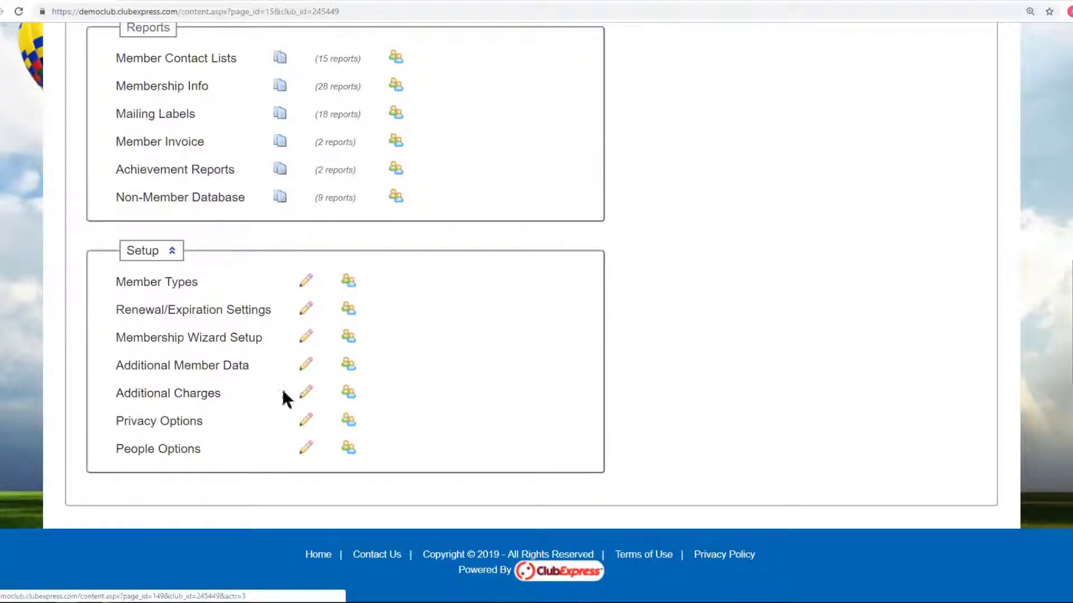
{"action": "left_click", "coordinate": [198, 400]}
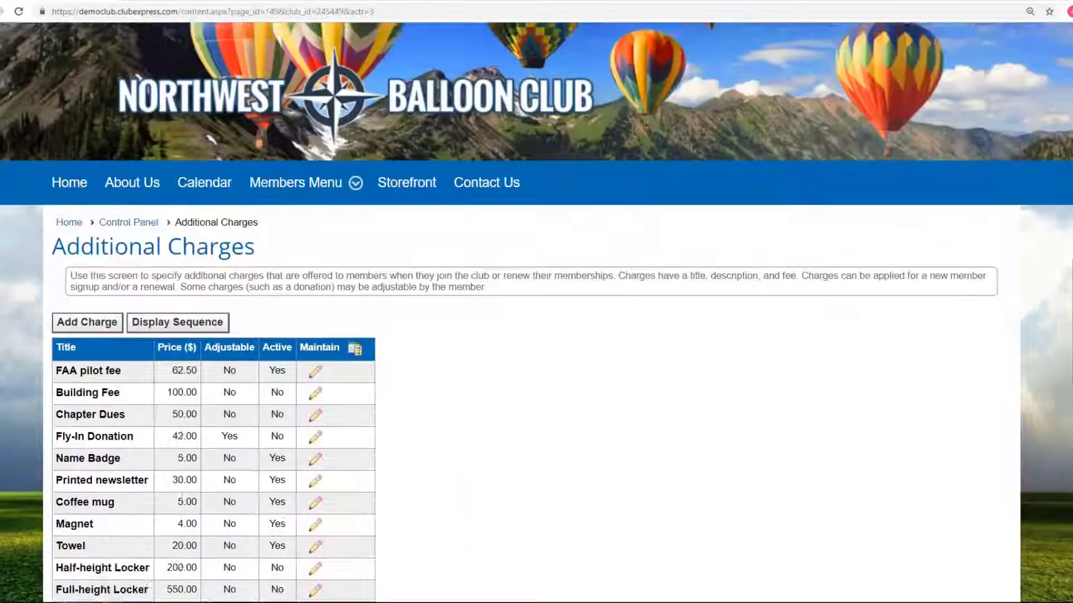
{"action": "scroll", "coordinate": [198, 400], "scroll_direction": "down", "scroll_amount": 3}
{"action": "scroll", "coordinate": [737, 282], "scroll_direction": "down", "scroll_amount": 2}
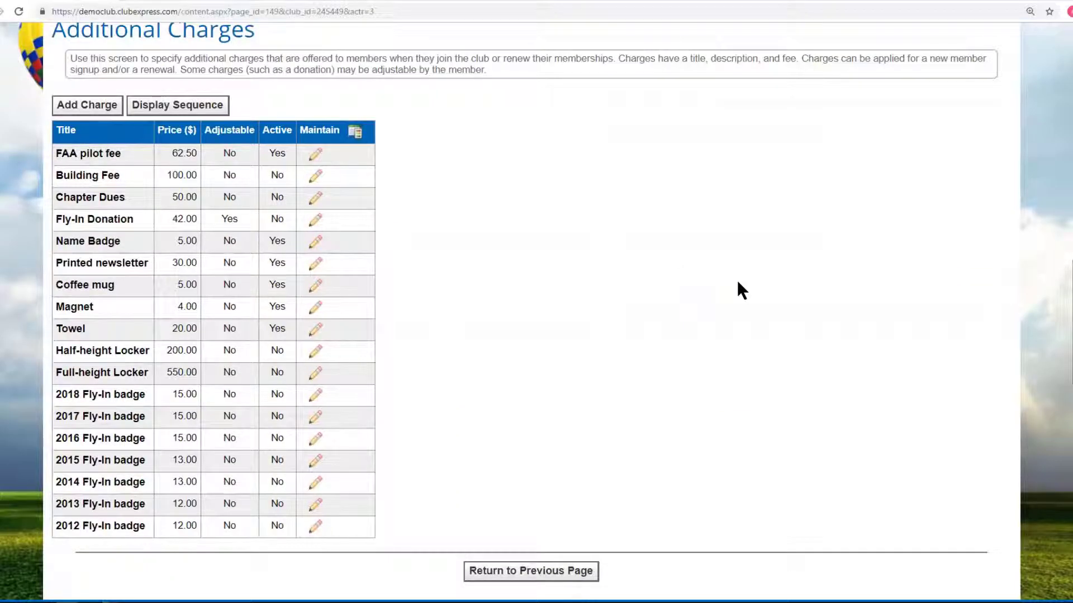
{"action": "scroll", "coordinate": [531, 313], "scroll_direction": "up", "scroll_amount": 1}
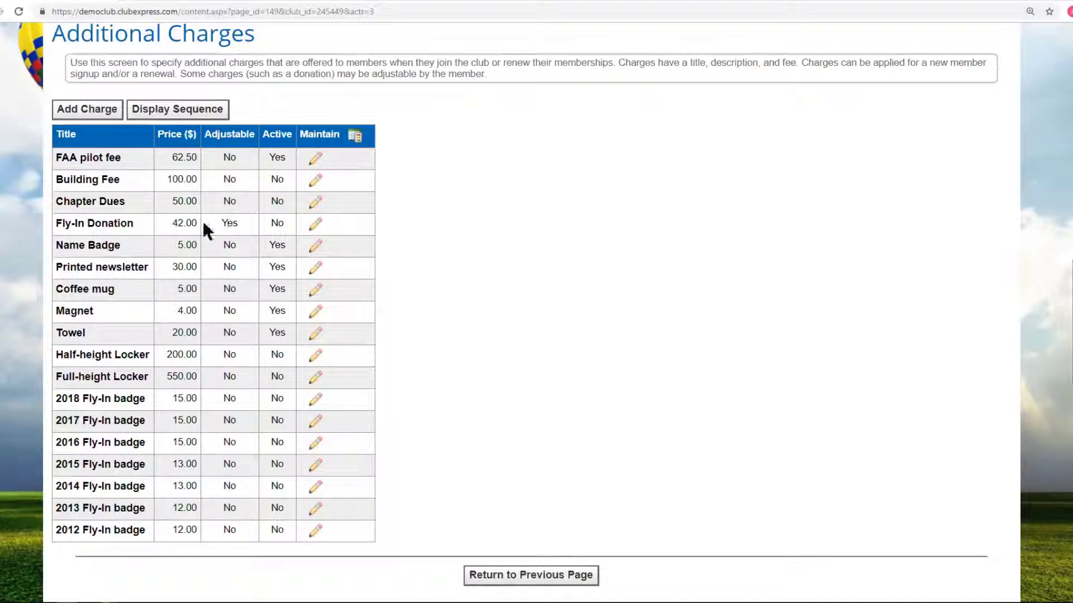
{"action": "left_click_drag", "start_coordinate": [171, 222], "coordinate": [197, 223]}
{"action": "left_click", "coordinate": [460, 249]}
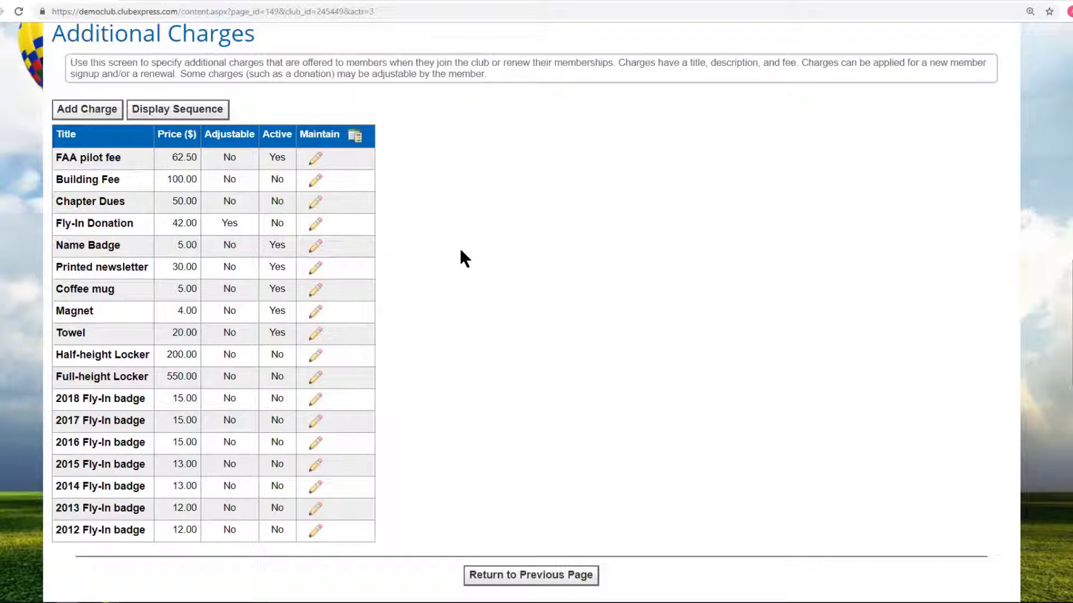
Add a charge titled 'NWBC Initiation Fee', described 'One time joining fee', priced 50.00.
{"action": "left_click", "coordinate": [98, 112]}
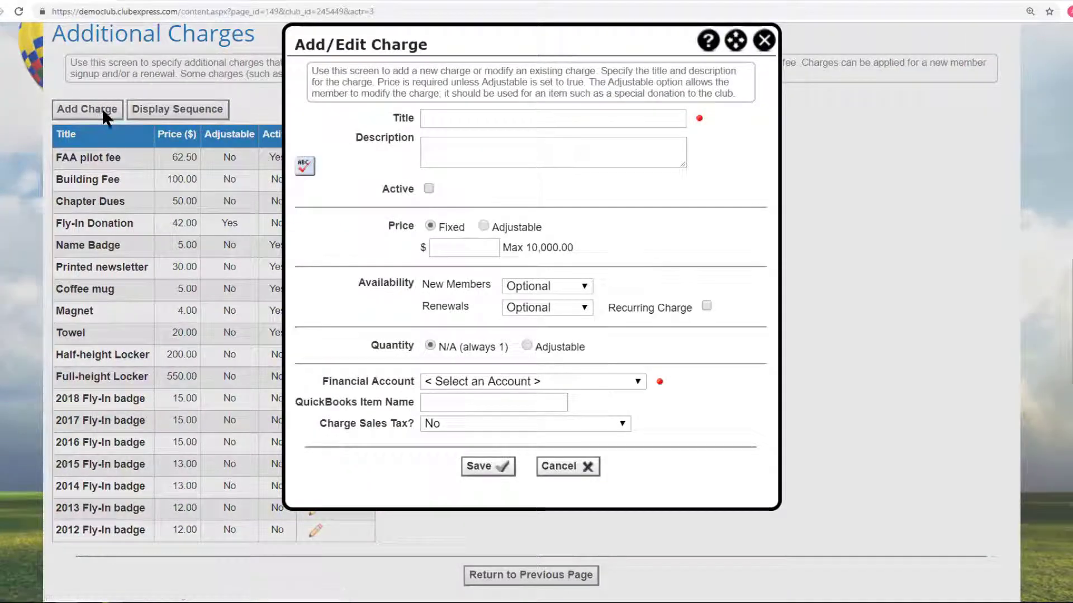
{"action": "left_click", "coordinate": [457, 117]}
{"action": "type", "text": "NCBC"}
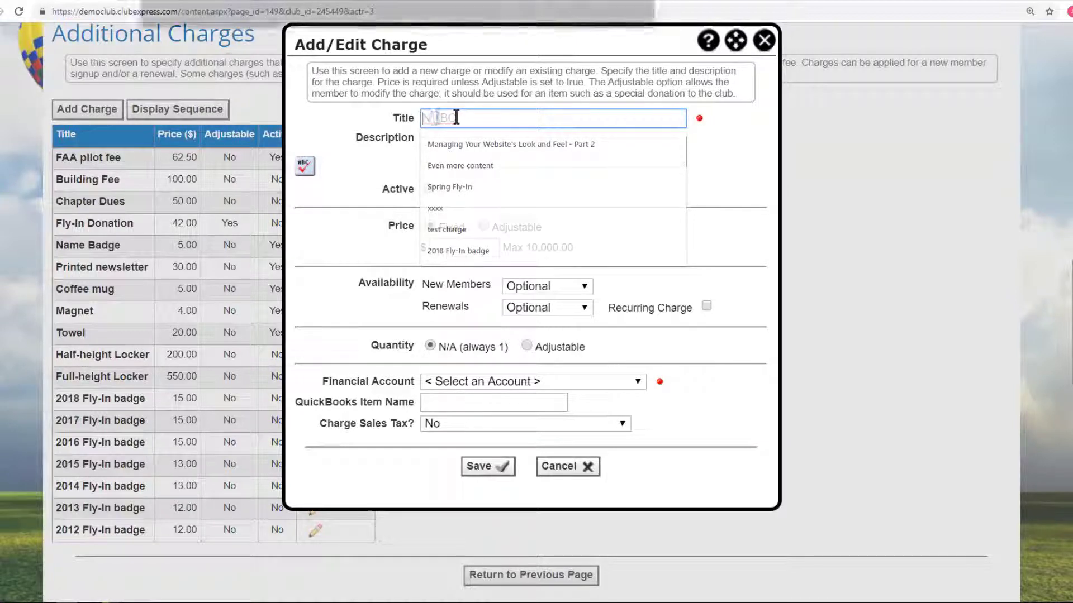
{"action": "type", "text": "W"}
{"action": "left_click", "coordinate": [478, 113]}
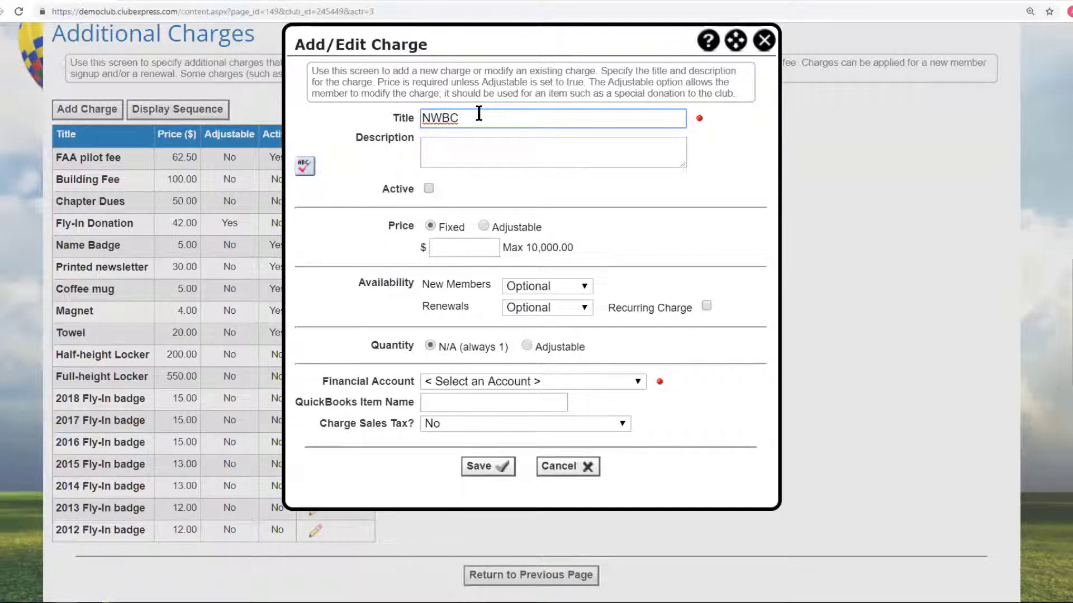
{"action": "type", "text": "Initiation Fee"}
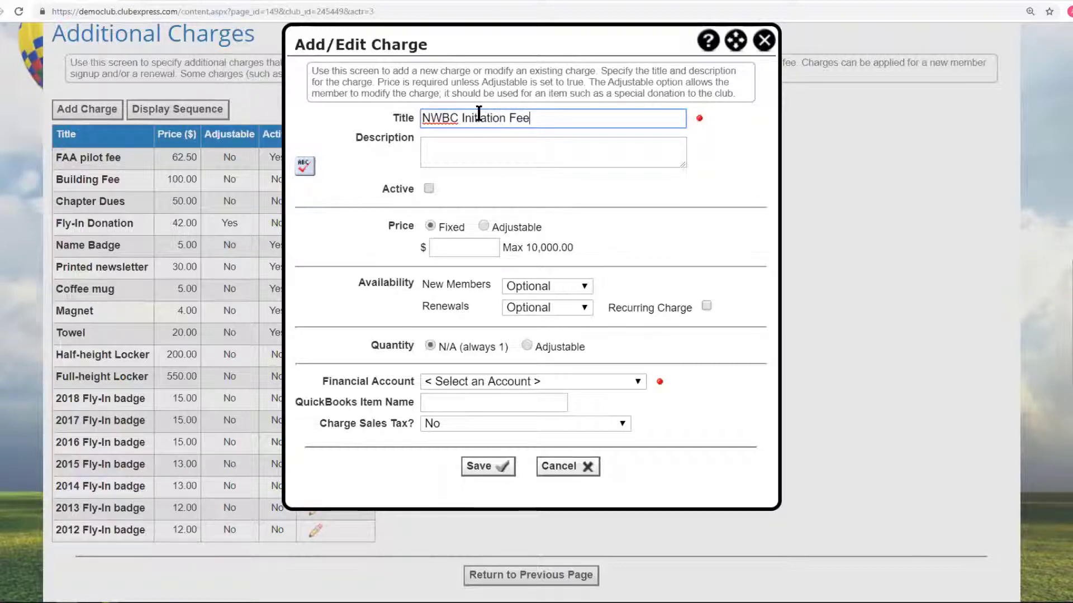
{"action": "left_click", "coordinate": [446, 145]}
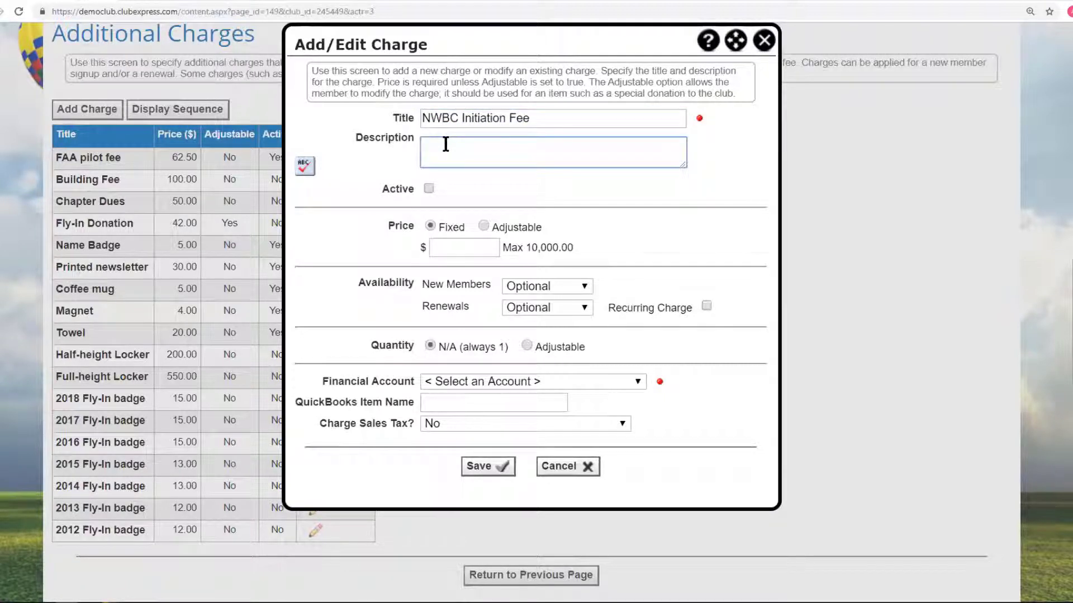
{"action": "type", "text": "One time joining fee"}
{"action": "left_click", "coordinate": [465, 246]}
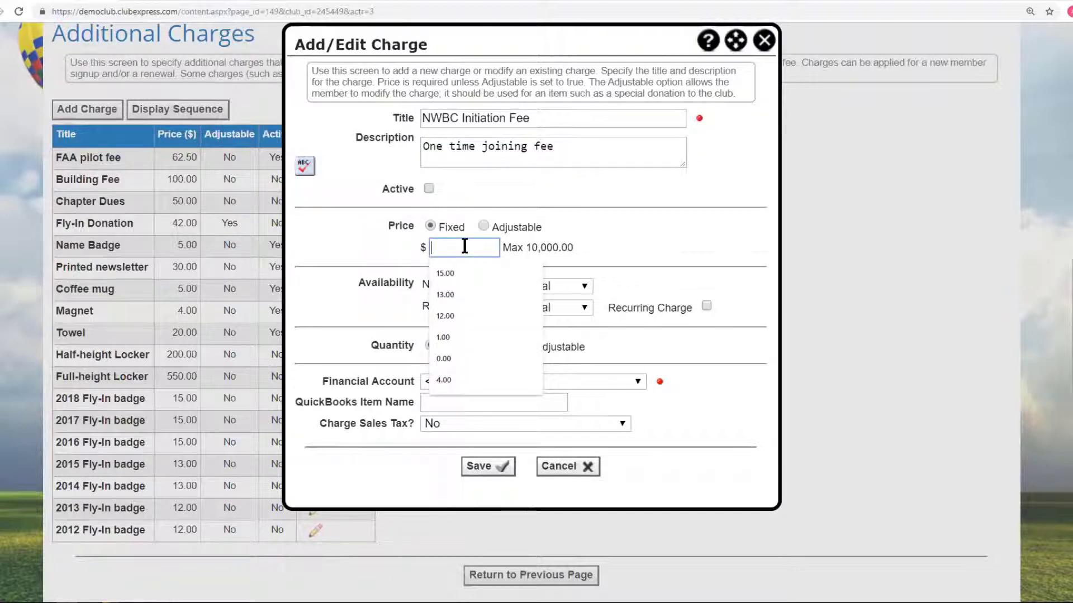
{"action": "type", "text": "50"}
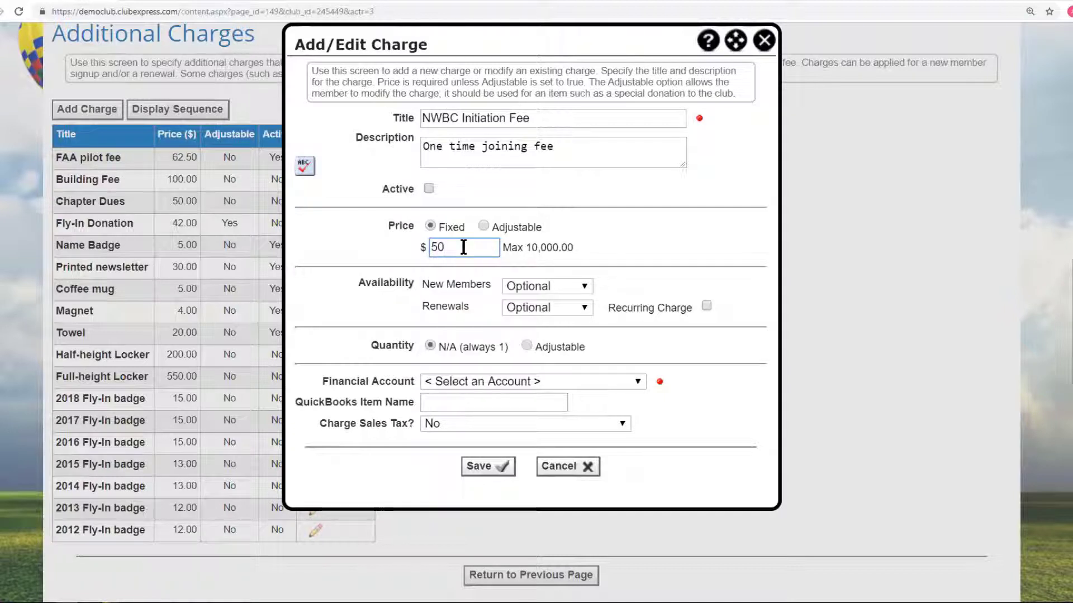
{"action": "left_click", "coordinate": [529, 147]}
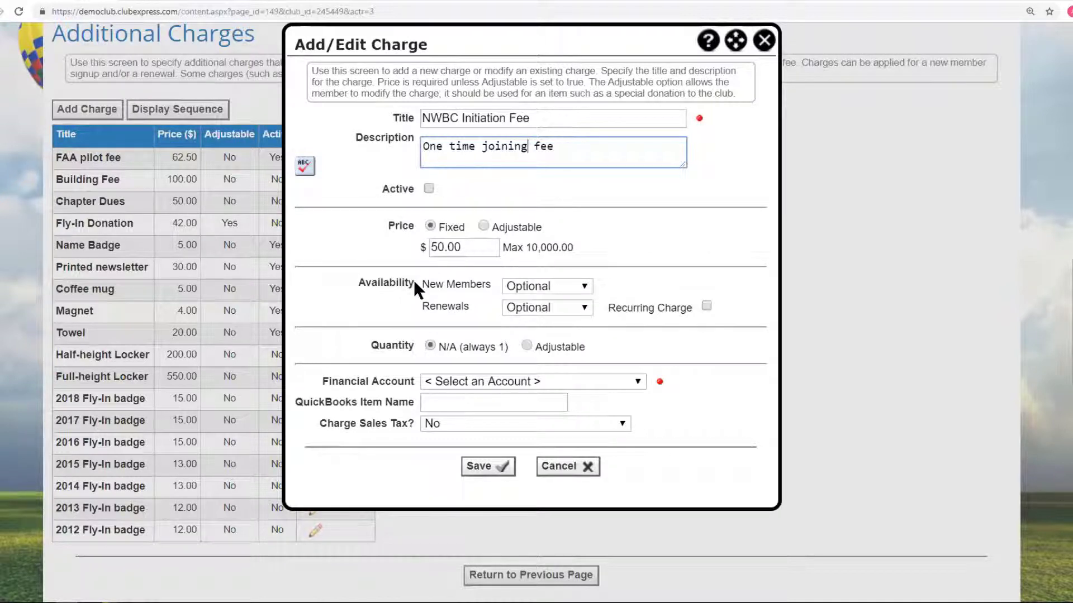
Make the charge Required for new members.
{"action": "left_click", "coordinate": [582, 285]}
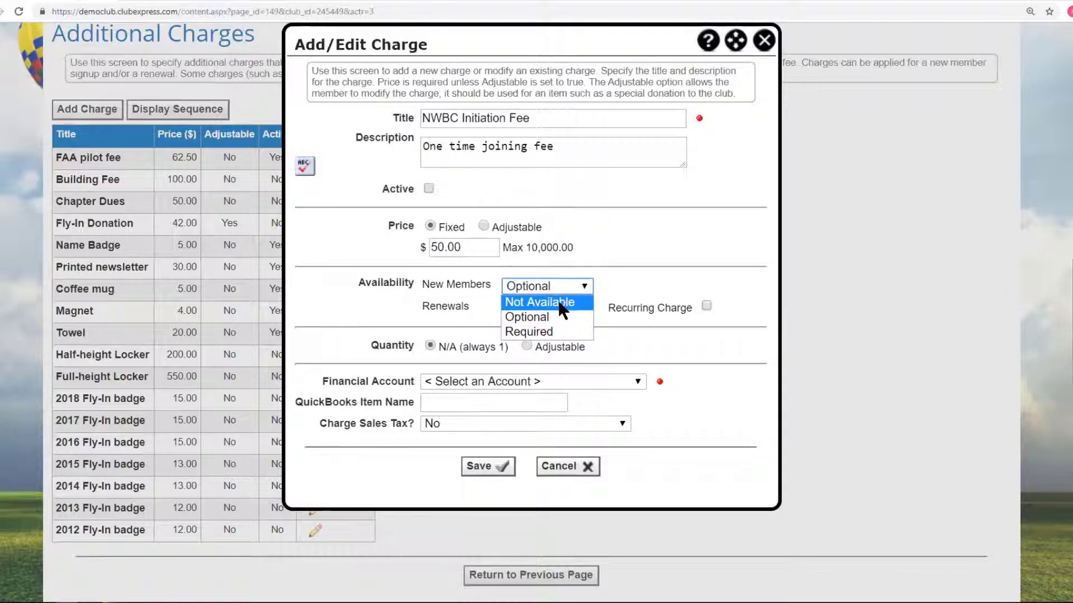
{"action": "left_click", "coordinate": [636, 278]}
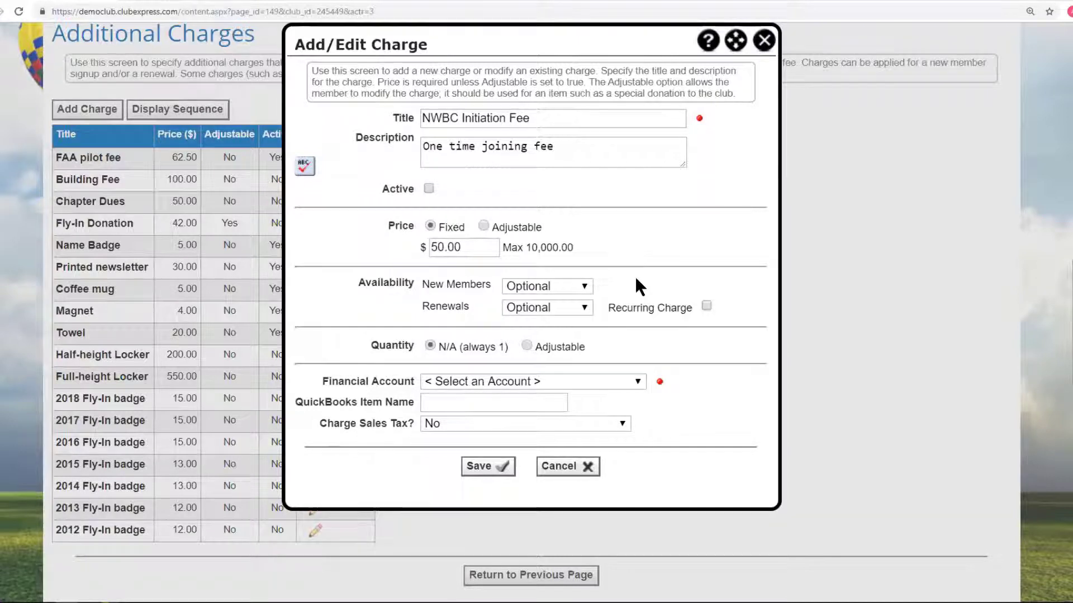
{"action": "left_click", "coordinate": [583, 284]}
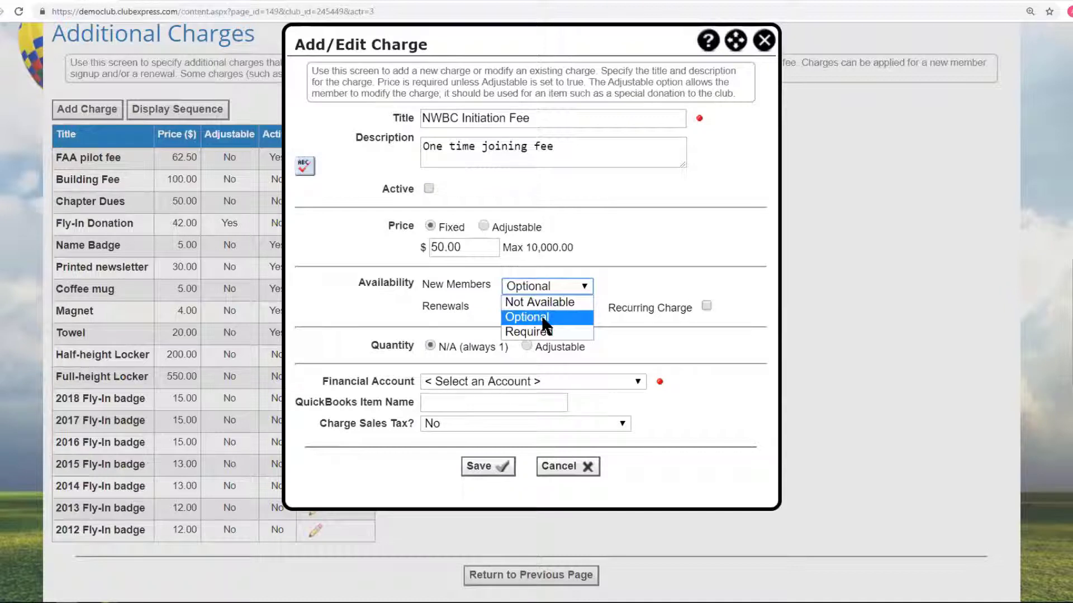
{"action": "left_click", "coordinate": [543, 330]}
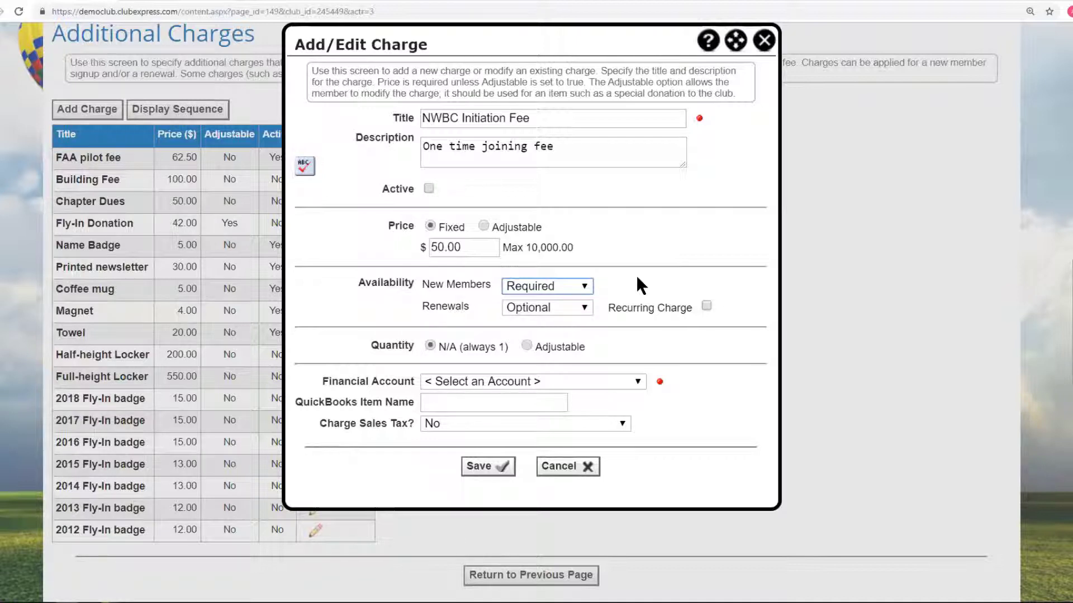
Set the charge's renewals availability to Optional.
{"action": "left_click", "coordinate": [583, 304]}
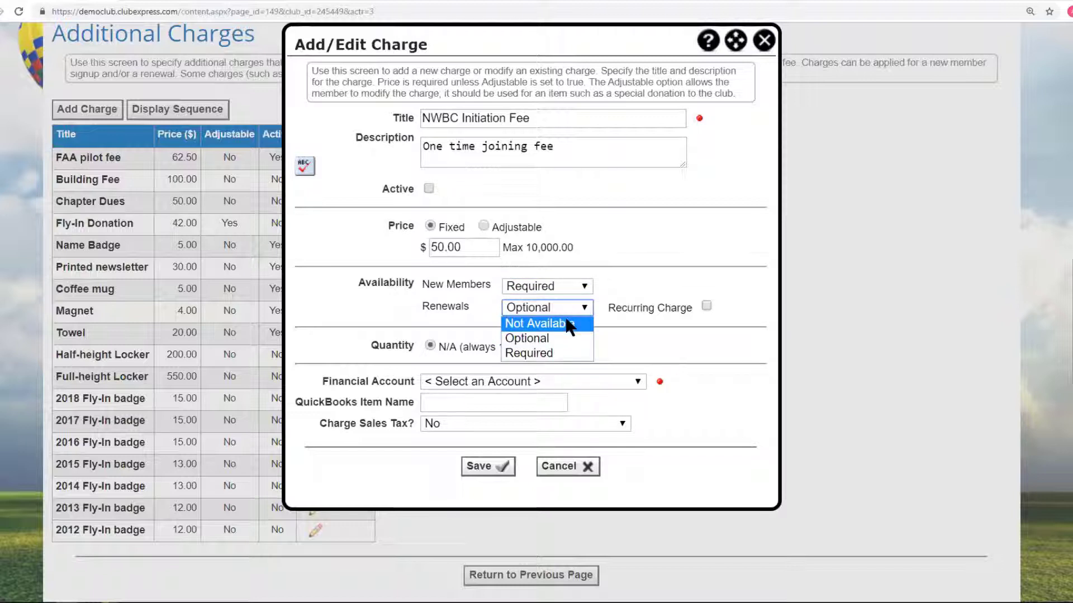
{"action": "left_click", "coordinate": [566, 321]}
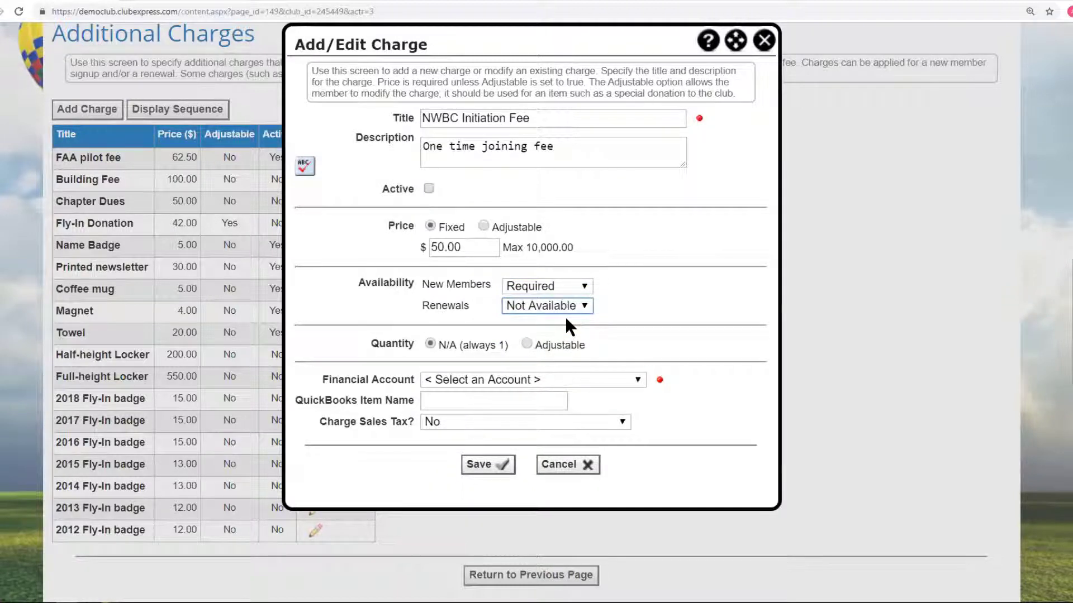
{"action": "left_click", "coordinate": [582, 304]}
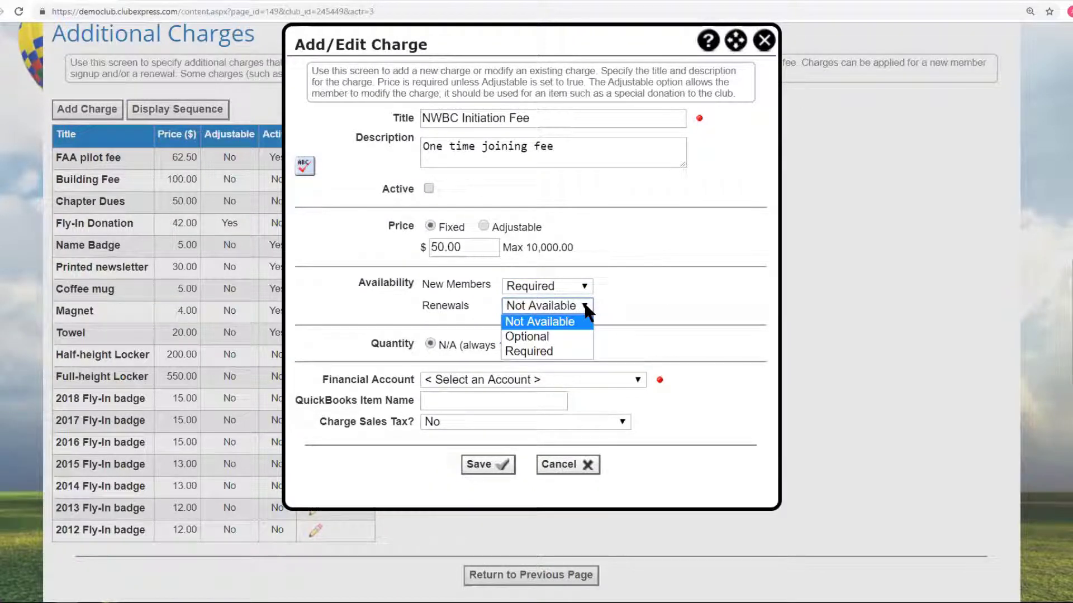
{"action": "left_click", "coordinate": [541, 335]}
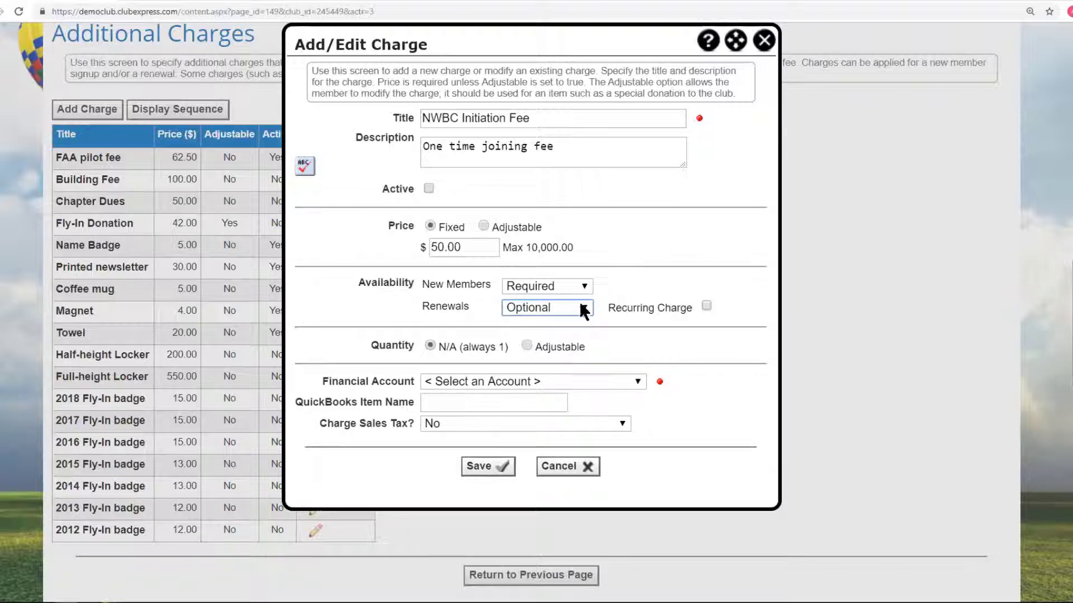
{"action": "left_click", "coordinate": [584, 306]}
{"action": "left_click", "coordinate": [545, 353]}
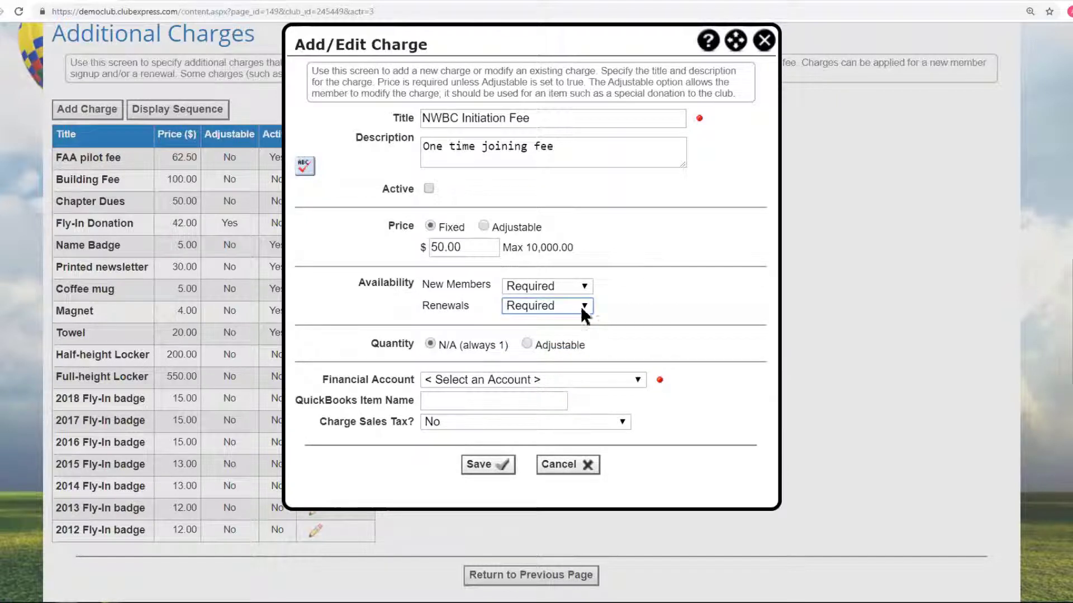
{"action": "left_click", "coordinate": [583, 306]}
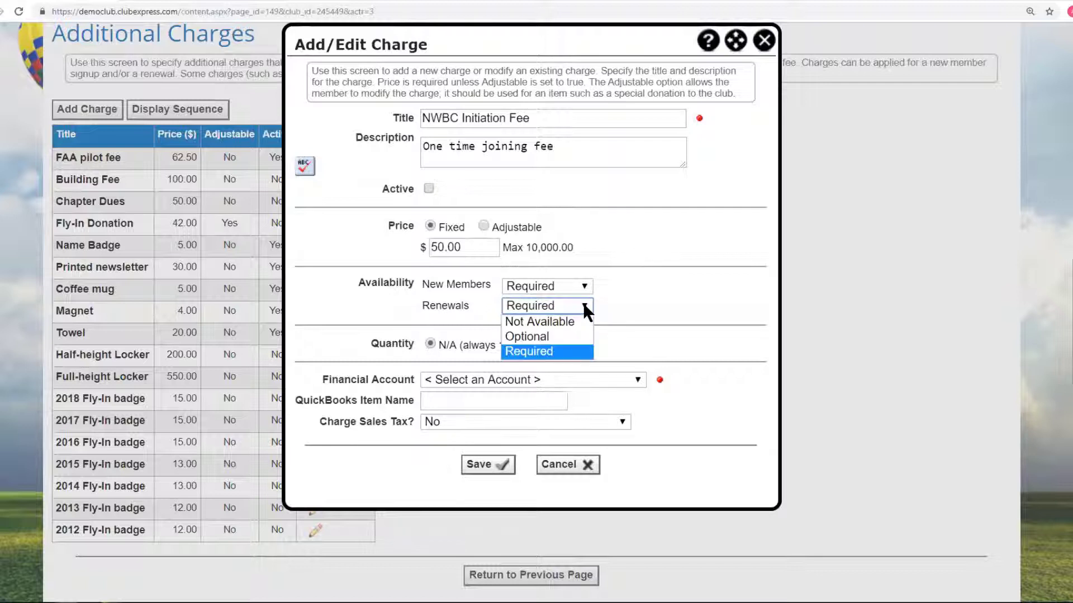
{"action": "left_click", "coordinate": [556, 337]}
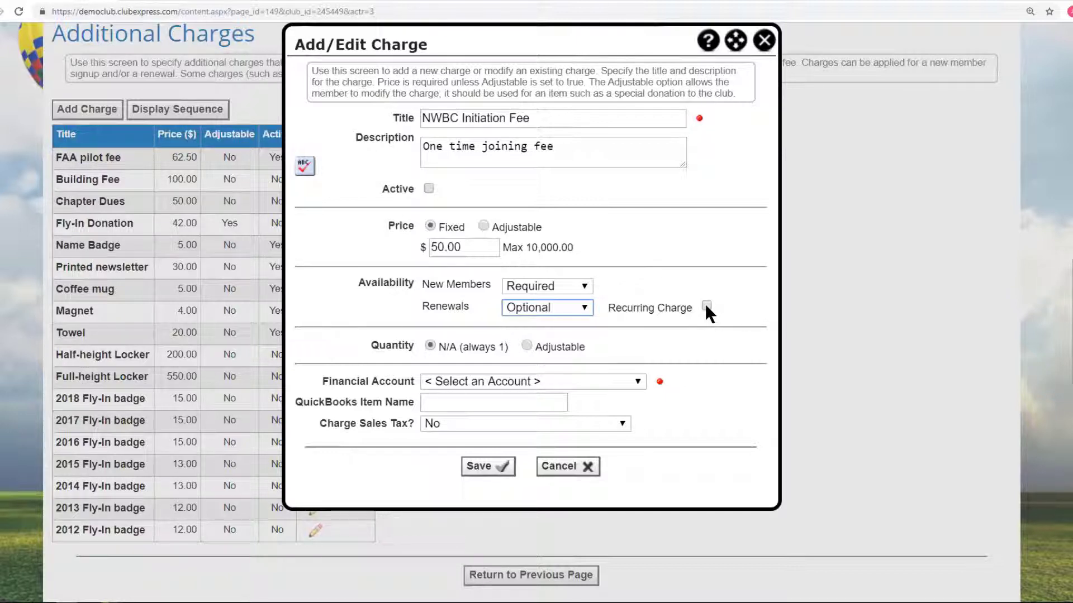
Settle the initiation fee on a fixed $50.00 price with quantity N/A (always 1).
{"action": "left_click", "coordinate": [706, 306]}
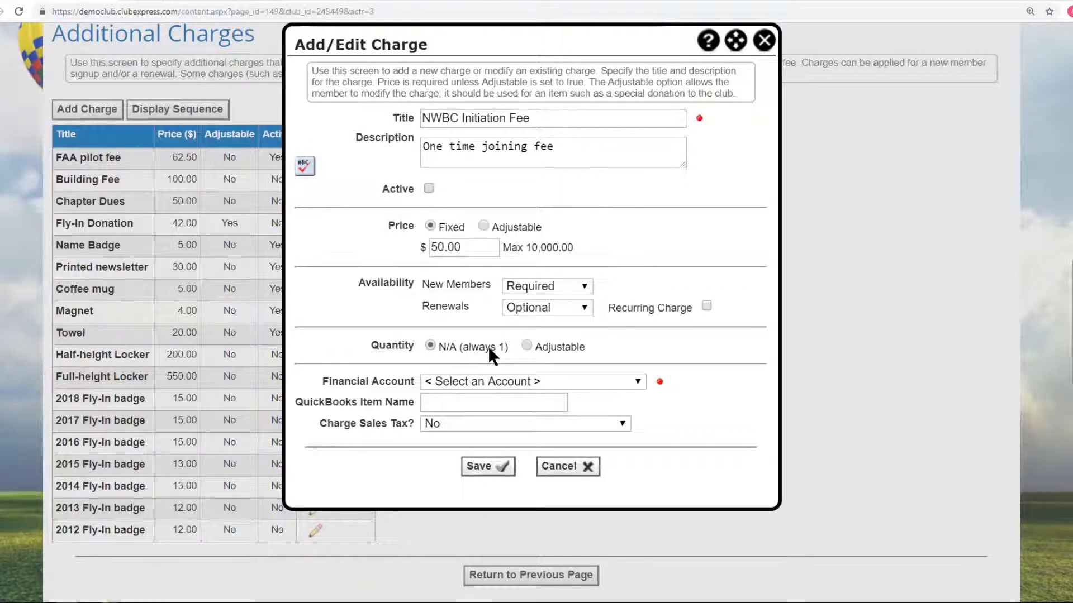
{"action": "left_click", "coordinate": [526, 345]}
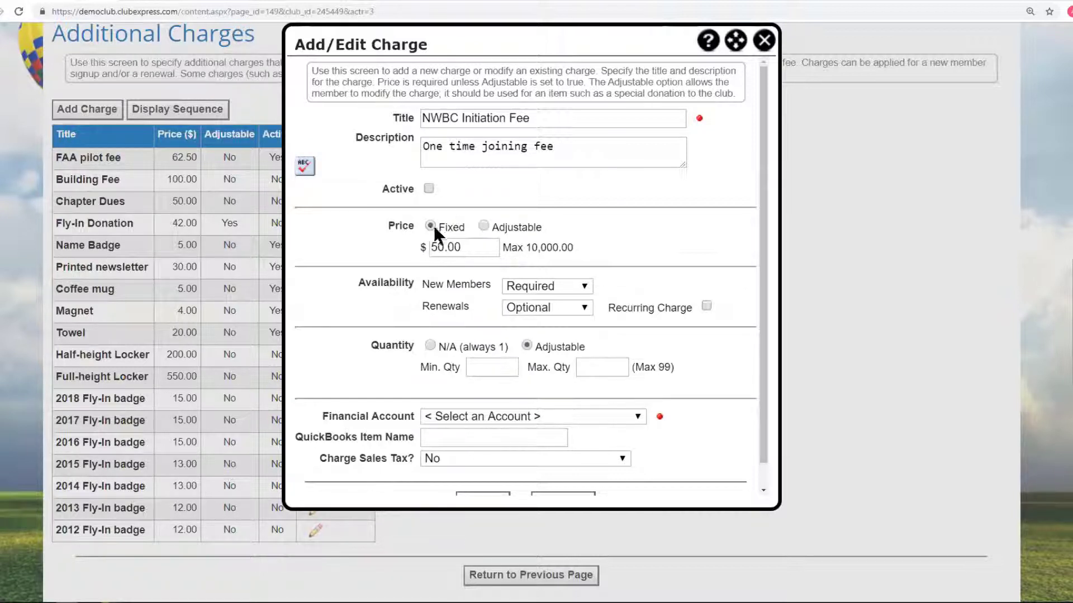
{"action": "left_click", "coordinate": [428, 344]}
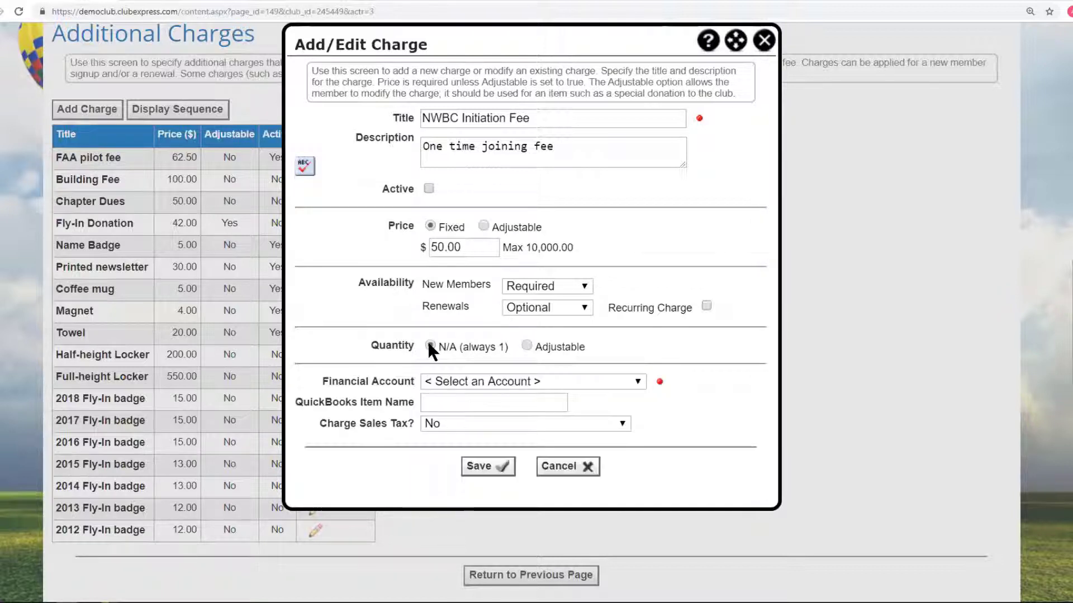
{"action": "left_click", "coordinate": [526, 345]}
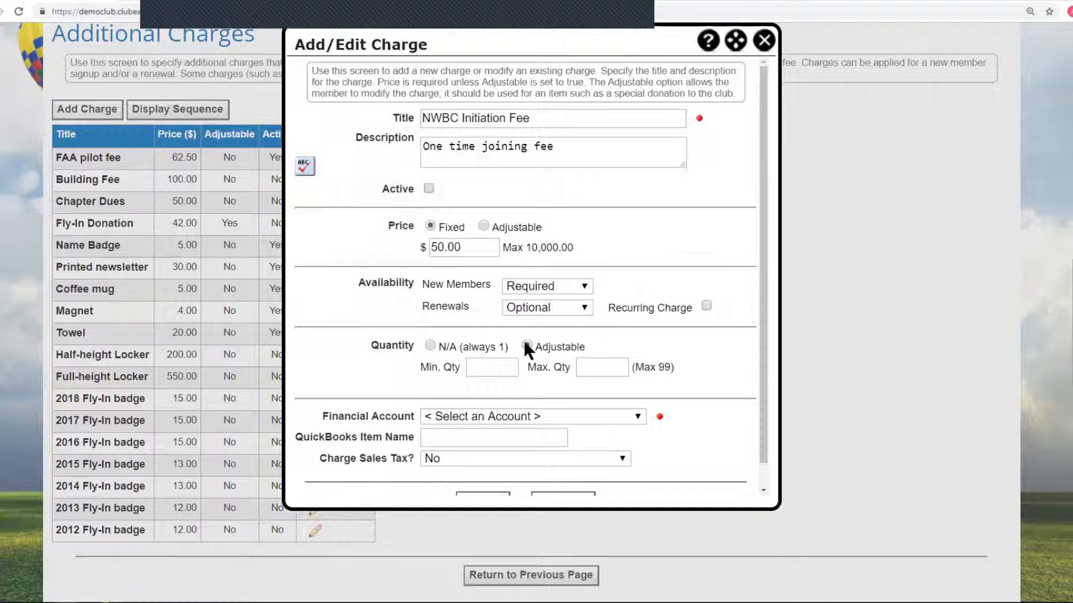
{"action": "left_click", "coordinate": [485, 224]}
{"action": "key", "text": "Return"}
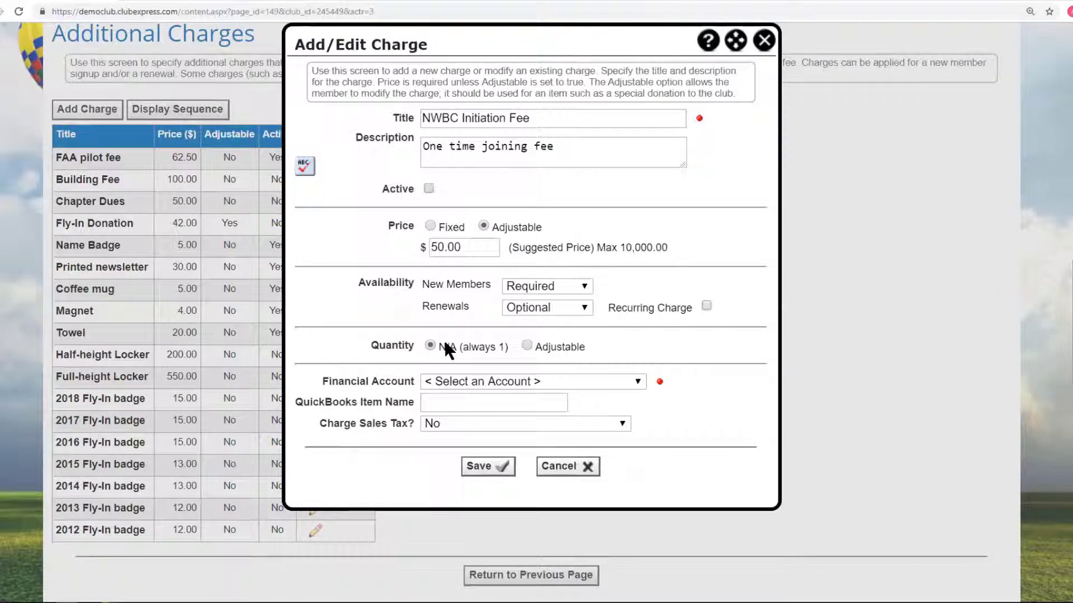
{"action": "left_click", "coordinate": [483, 227]}
{"action": "left_click", "coordinate": [527, 345]}
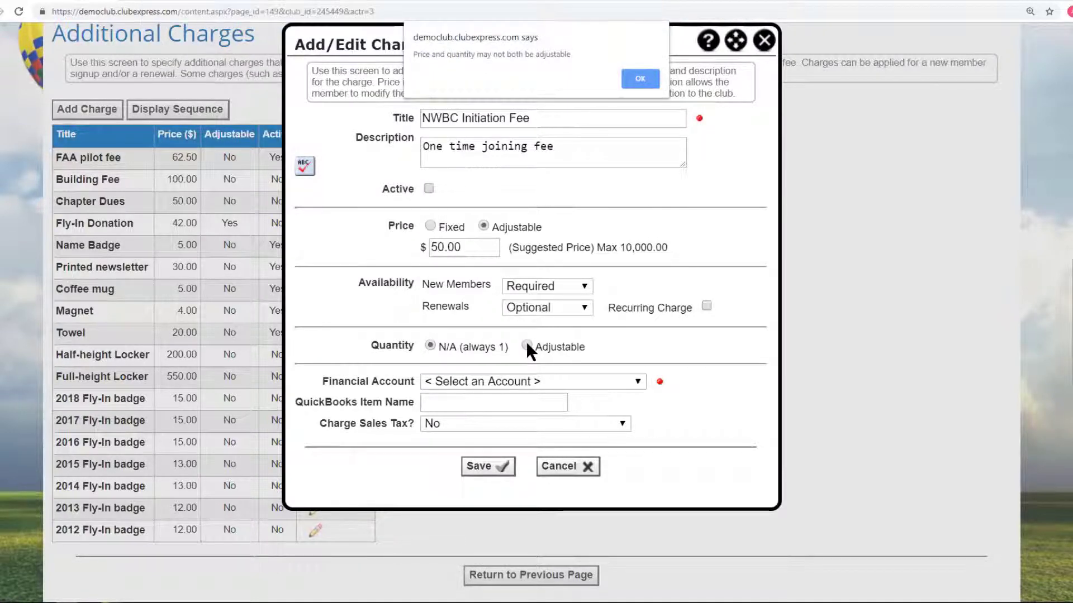
{"action": "left_click", "coordinate": [637, 78]}
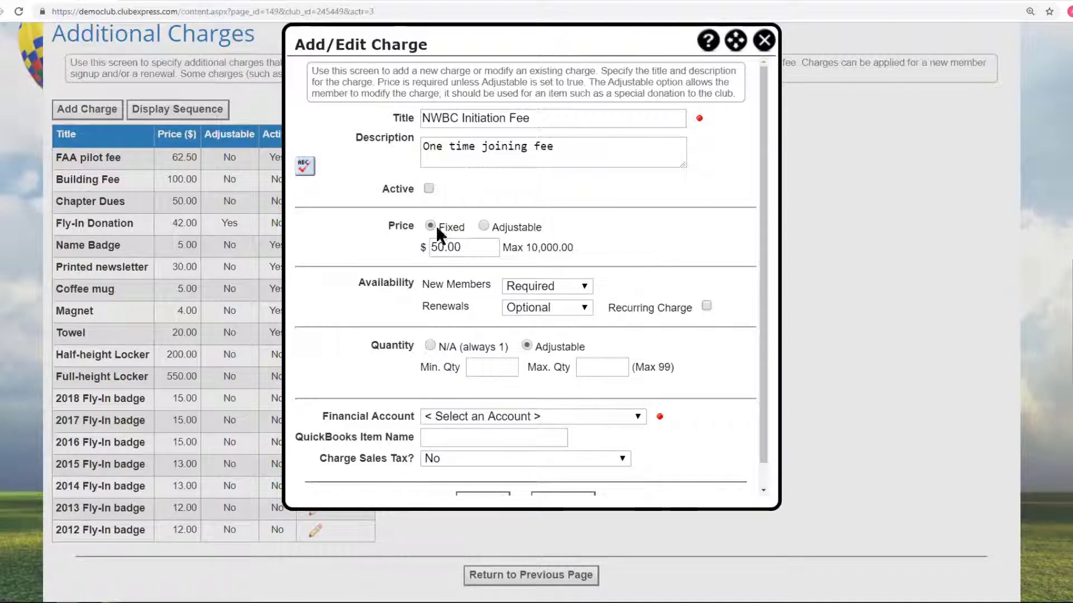
{"action": "left_click", "coordinate": [429, 345]}
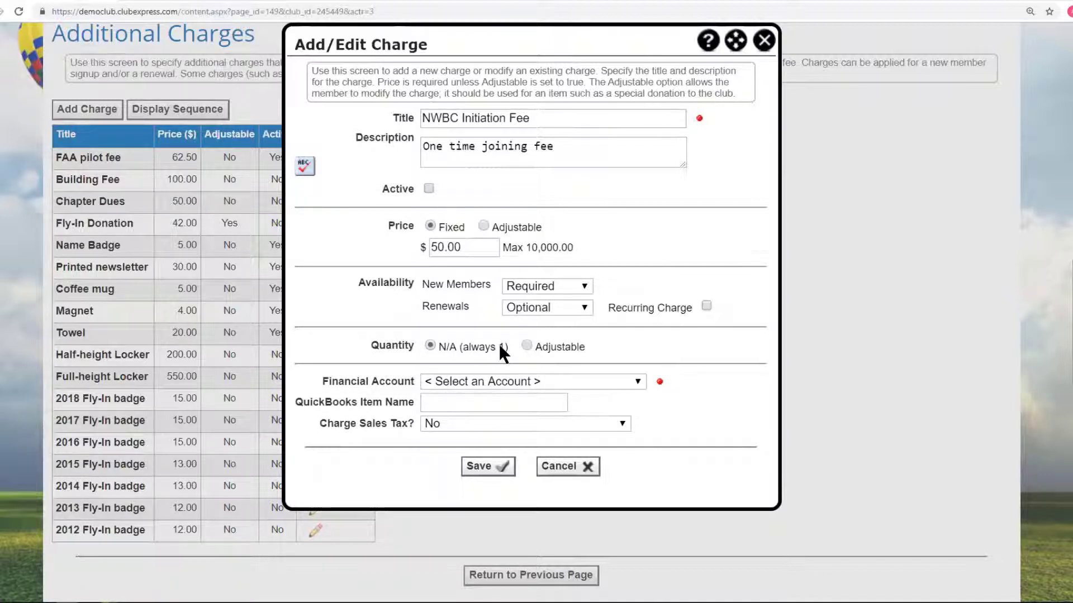
Book the charge to the Master Membership Dues financial account.
{"action": "left_click", "coordinate": [638, 382]}
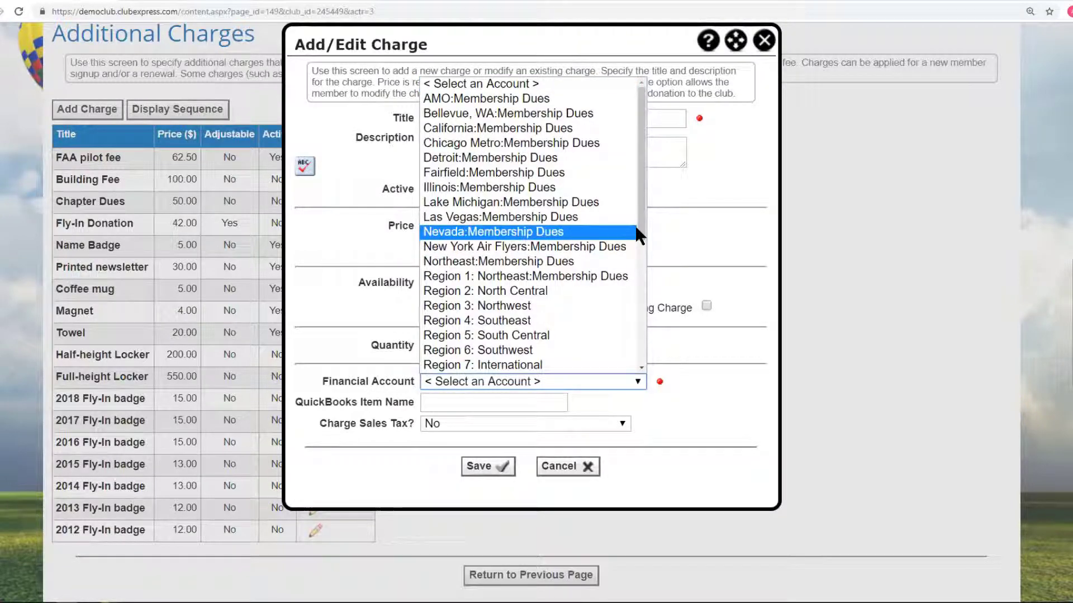
{"action": "left_click_drag", "start_coordinate": [636, 227], "coordinate": [645, 343]}
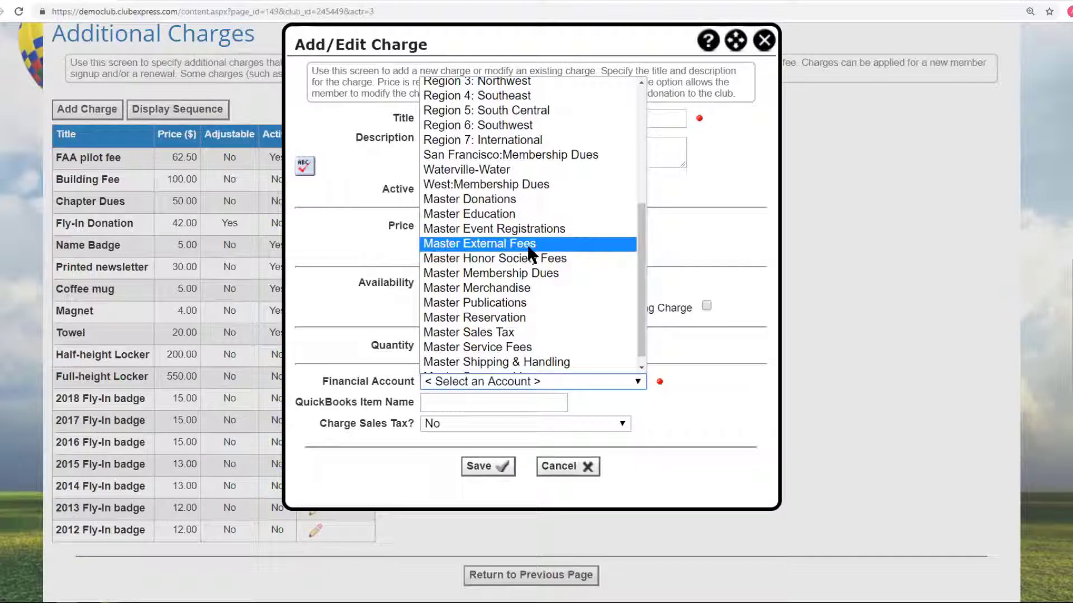
{"action": "left_click", "coordinate": [544, 286]}
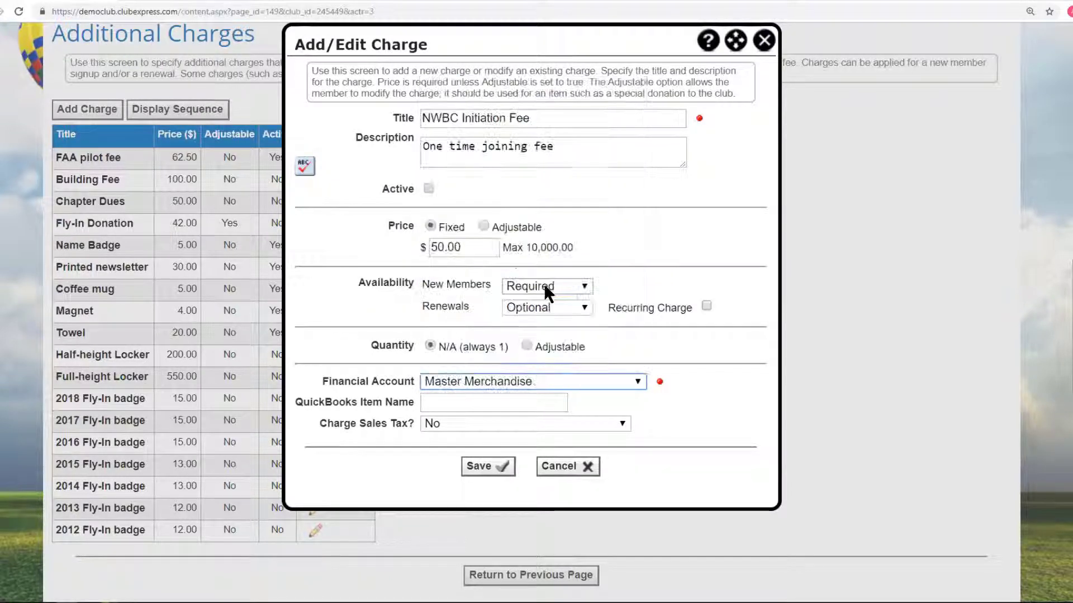
{"action": "left_click", "coordinate": [638, 380]}
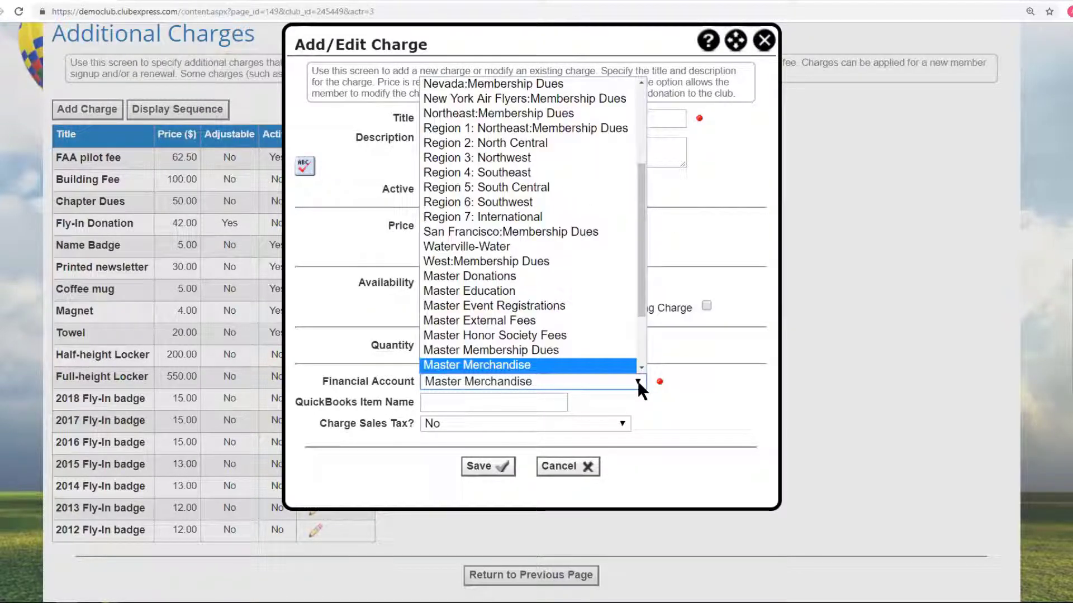
{"action": "left_click", "coordinate": [579, 356]}
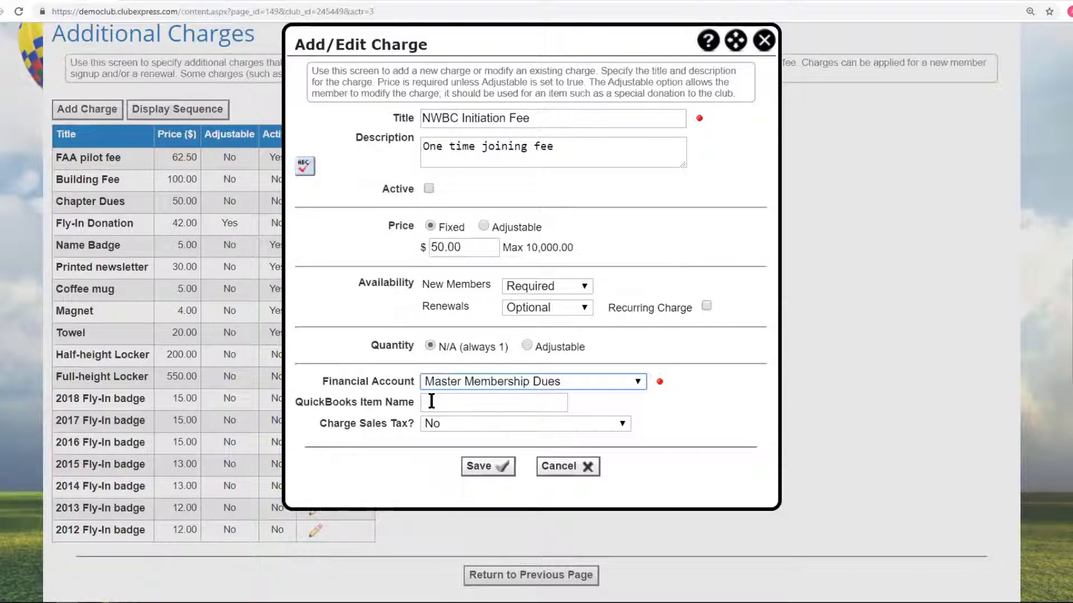
Keep sales tax at No, mark the charge Active, and save it.
{"action": "left_click", "coordinate": [624, 425]}
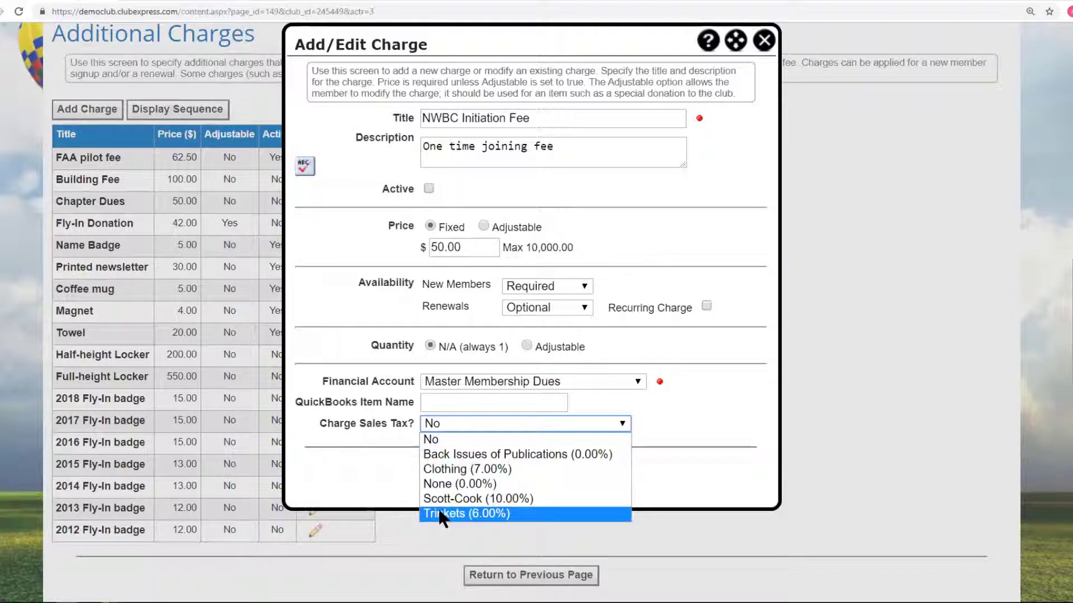
{"action": "left_click", "coordinate": [440, 445]}
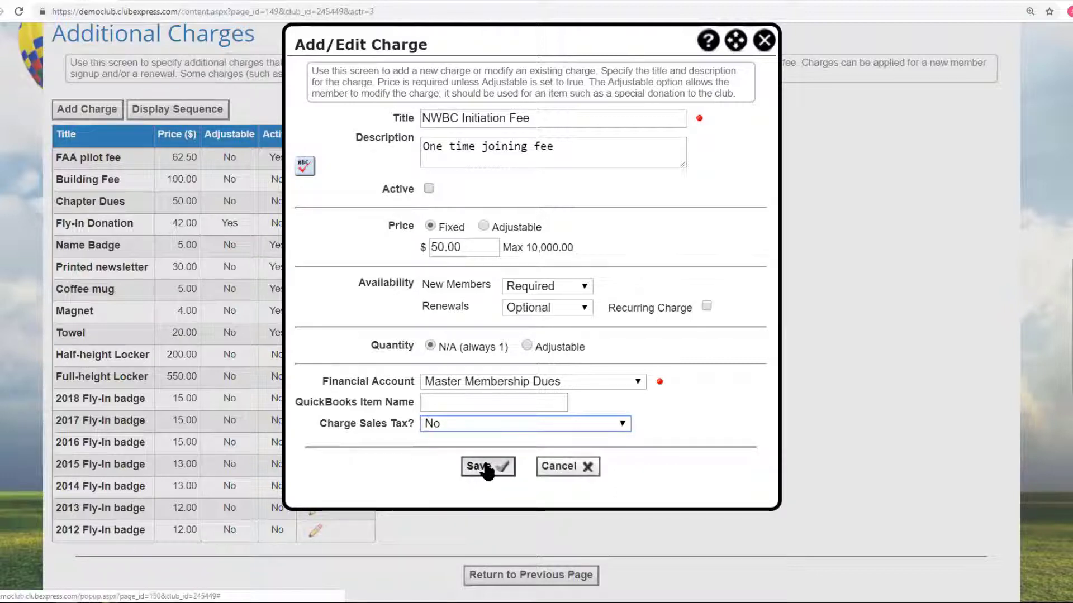
{"action": "left_click", "coordinate": [428, 188]}
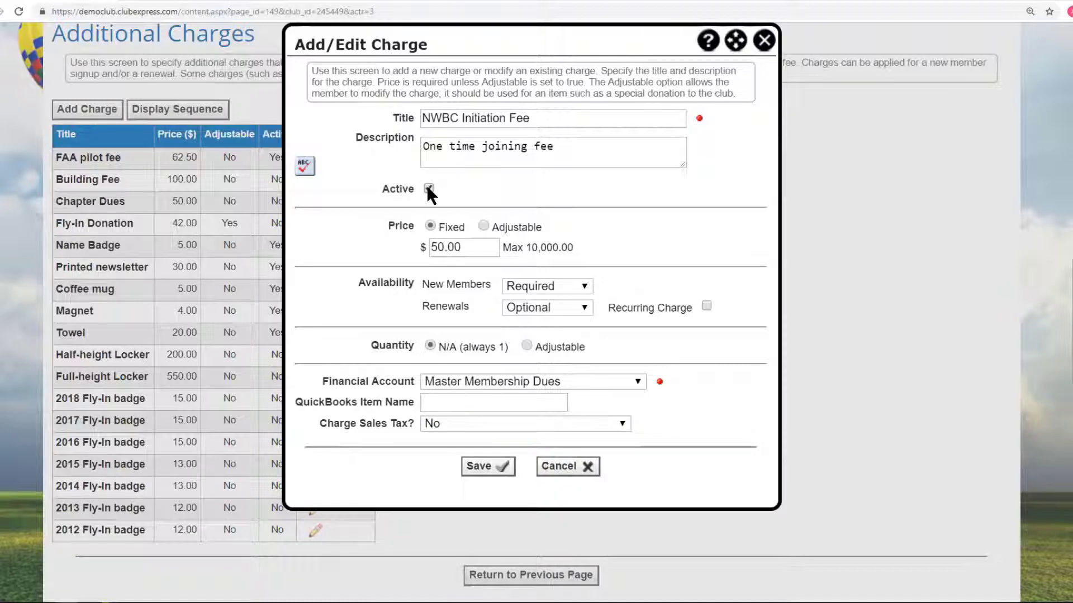
{"action": "left_click", "coordinate": [489, 468]}
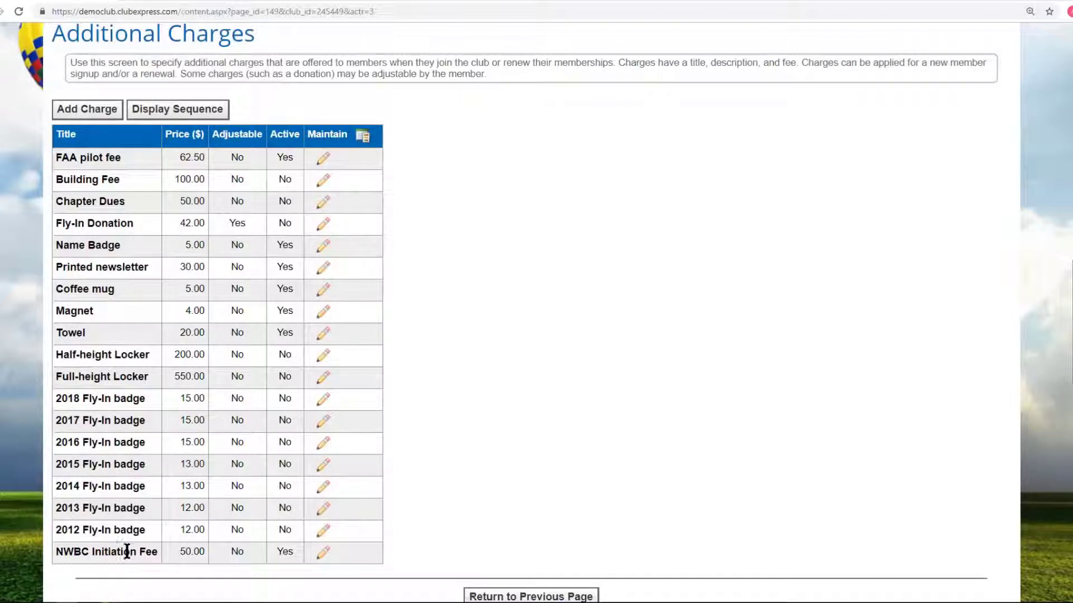
Reorder the display sequence so NWBC Initiation Fee comes first, and save the order.
{"action": "left_click", "coordinate": [178, 110]}
{"action": "left_click_drag", "start_coordinate": [625, 251], "coordinate": [619, 326]}
{"action": "left_click", "coordinate": [440, 334]}
{"action": "left_click", "coordinate": [657, 181]}
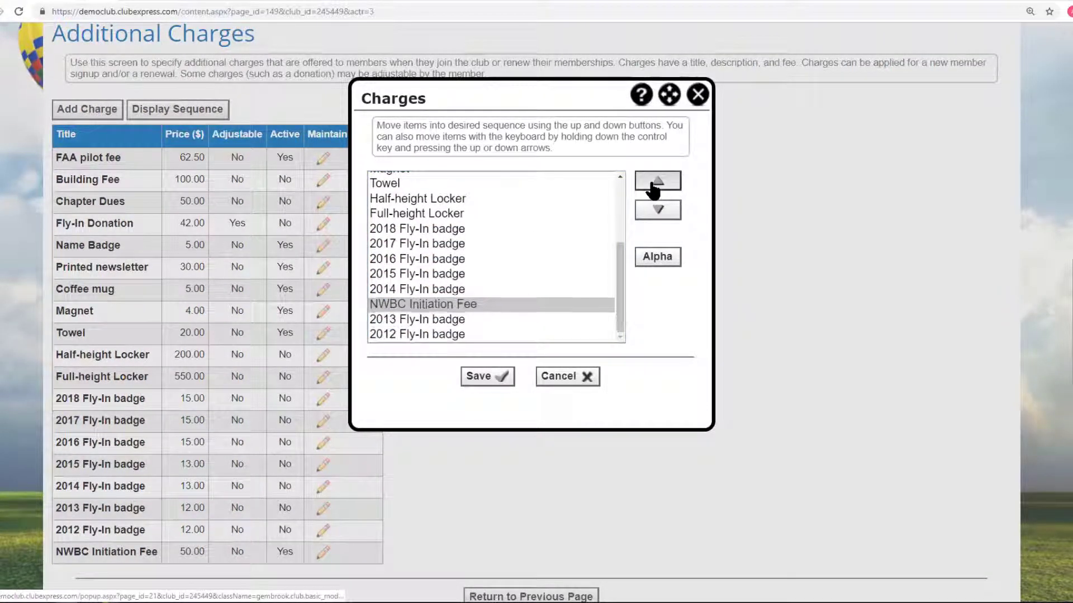
{"action": "left_click", "coordinate": [657, 181]}
{"action": "left_click", "coordinate": [657, 181]}
{"action": "left_click", "coordinate": [657, 181]}
{"action": "left_click", "coordinate": [654, 184]}
{"action": "left_click", "coordinate": [653, 185]}
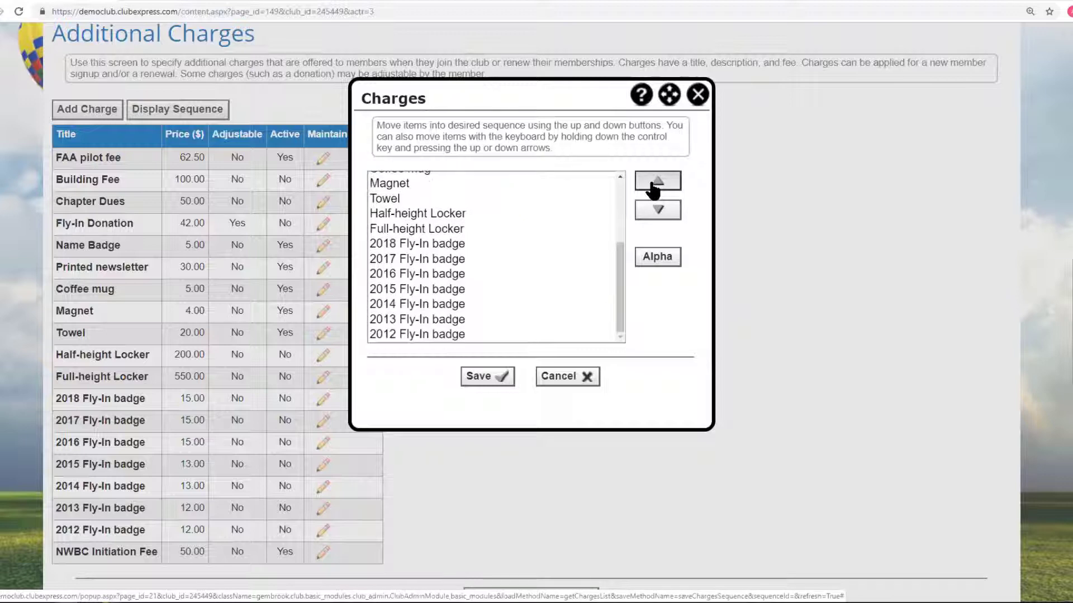
{"action": "left_click", "coordinate": [654, 184]}
{"action": "left_click", "coordinate": [653, 184]}
{"action": "left_click", "coordinate": [654, 184]}
{"action": "left_click", "coordinate": [654, 184]}
{"action": "left_click", "coordinate": [653, 184]}
{"action": "left_click", "coordinate": [502, 254]}
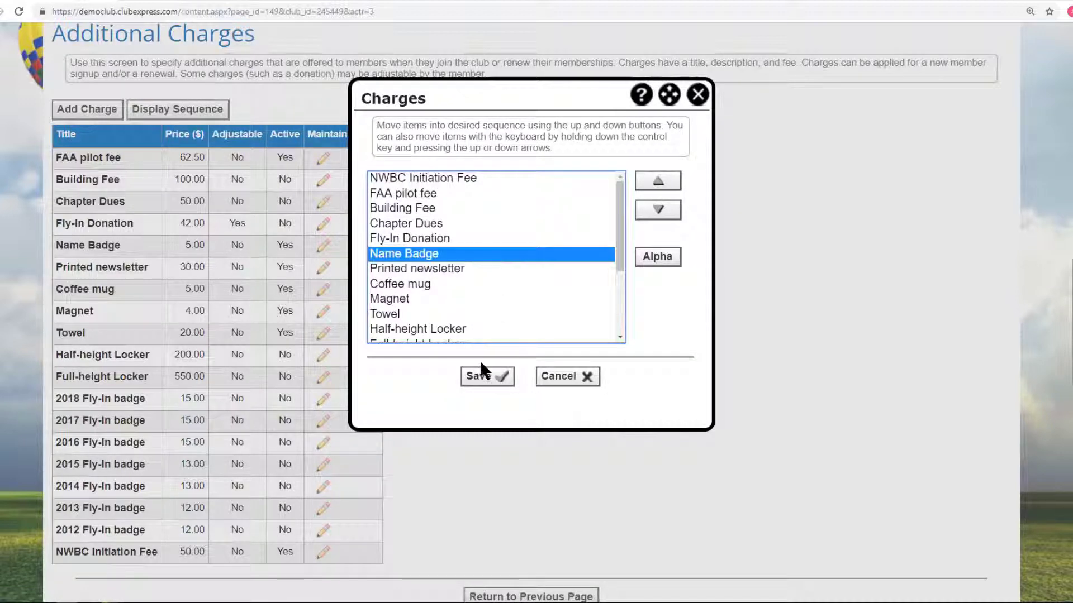
{"action": "left_click", "coordinate": [480, 378]}
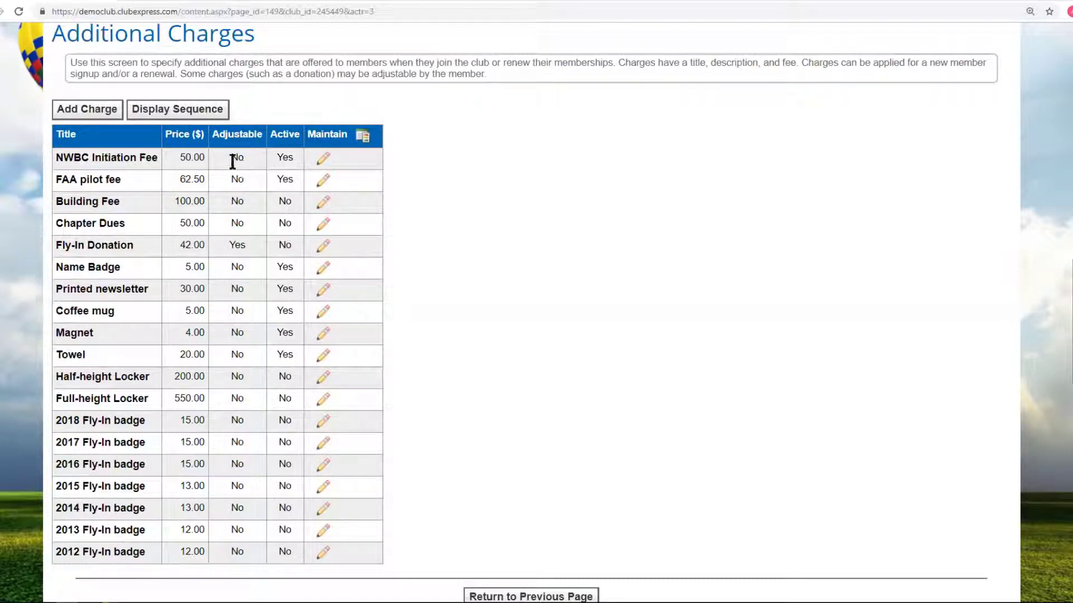
{"action": "left_click", "coordinate": [322, 202]}
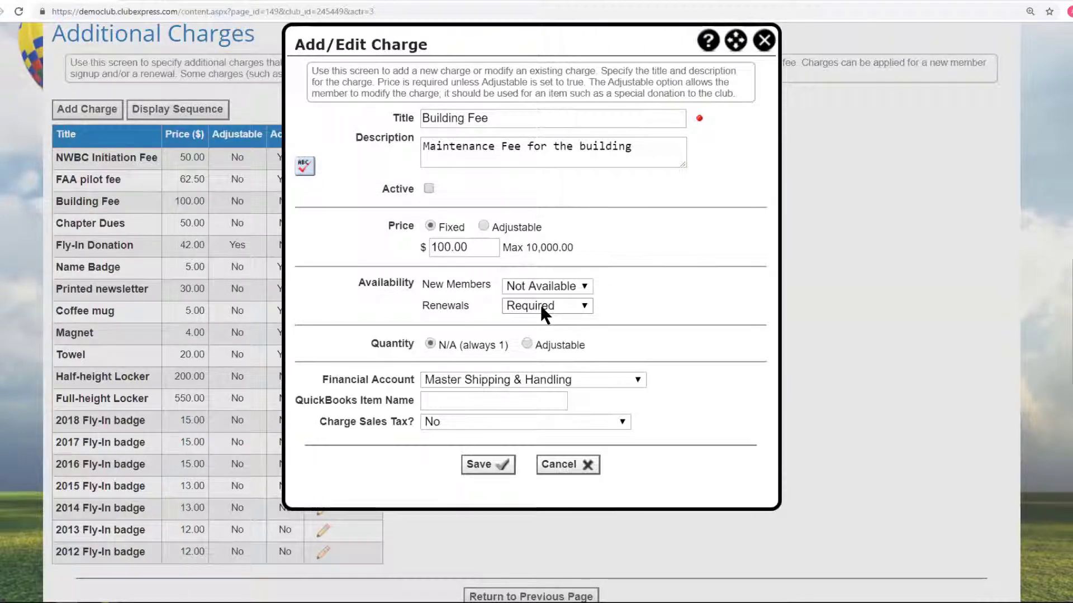
{"action": "left_click", "coordinate": [564, 465]}
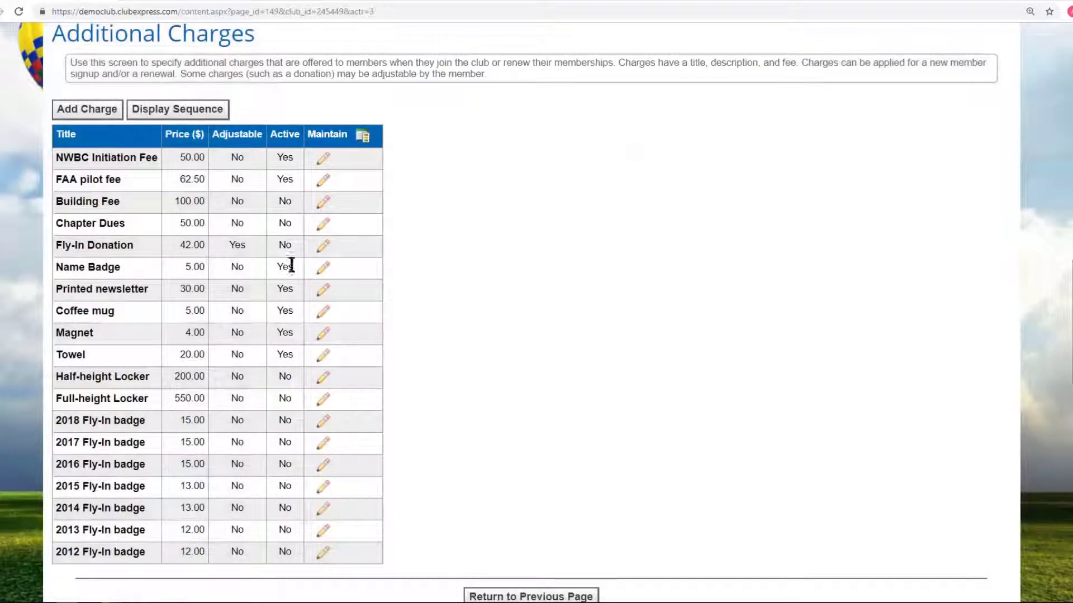
{"action": "left_click", "coordinate": [323, 268]}
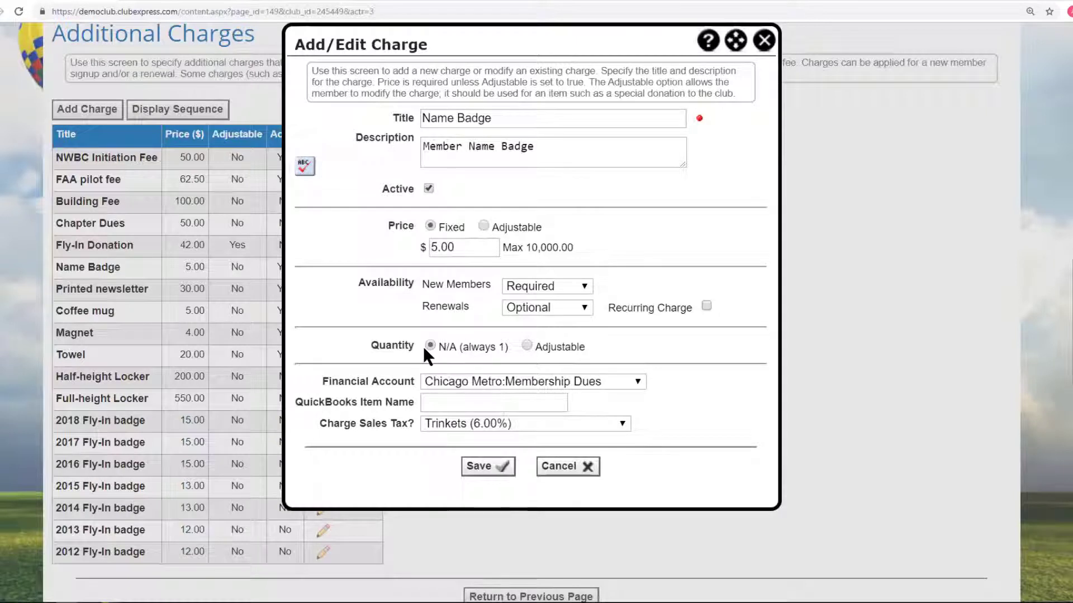
{"action": "left_click", "coordinate": [526, 345]}
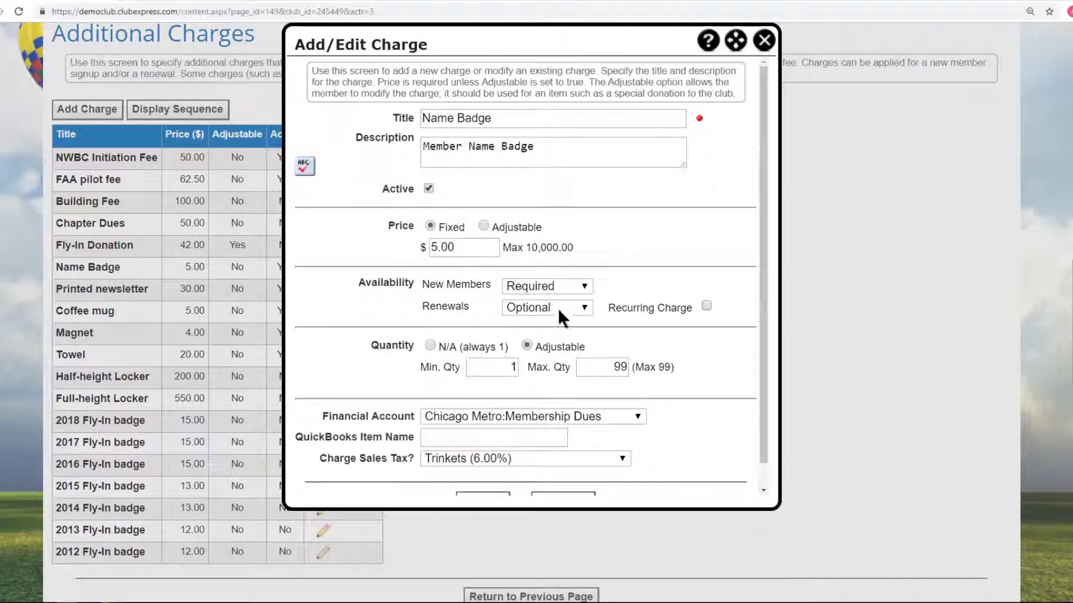
{"action": "left_click", "coordinate": [428, 344]}
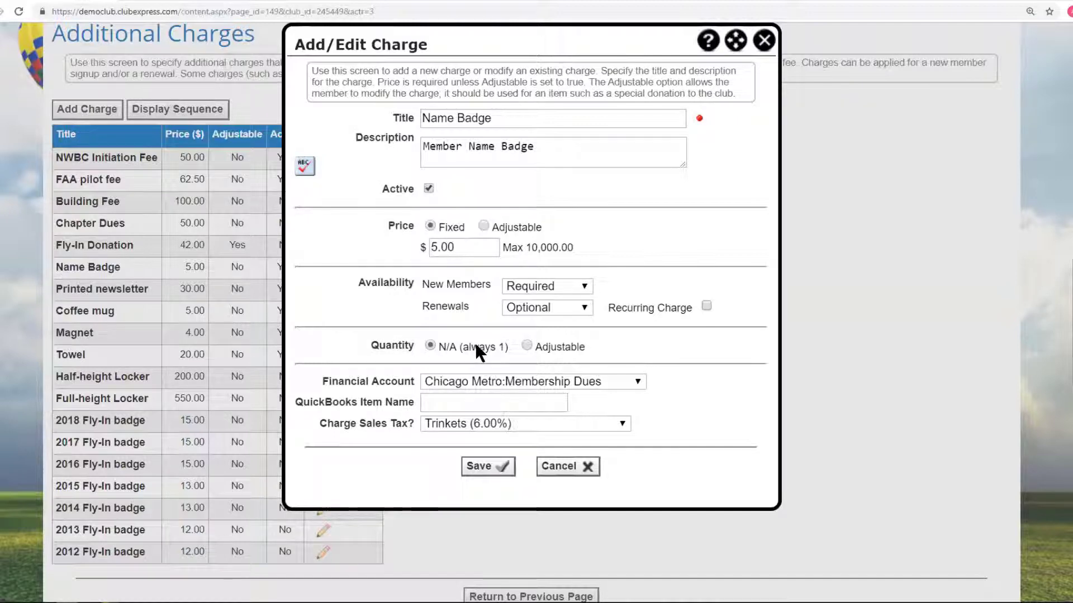
{"action": "left_click", "coordinate": [562, 467]}
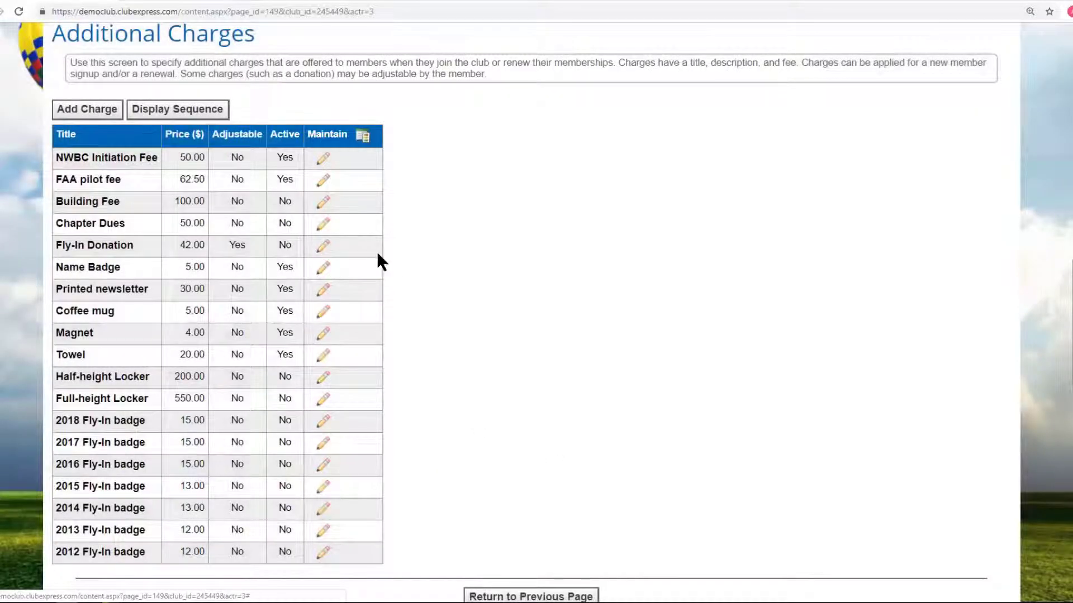
{"action": "left_click", "coordinate": [321, 311]}
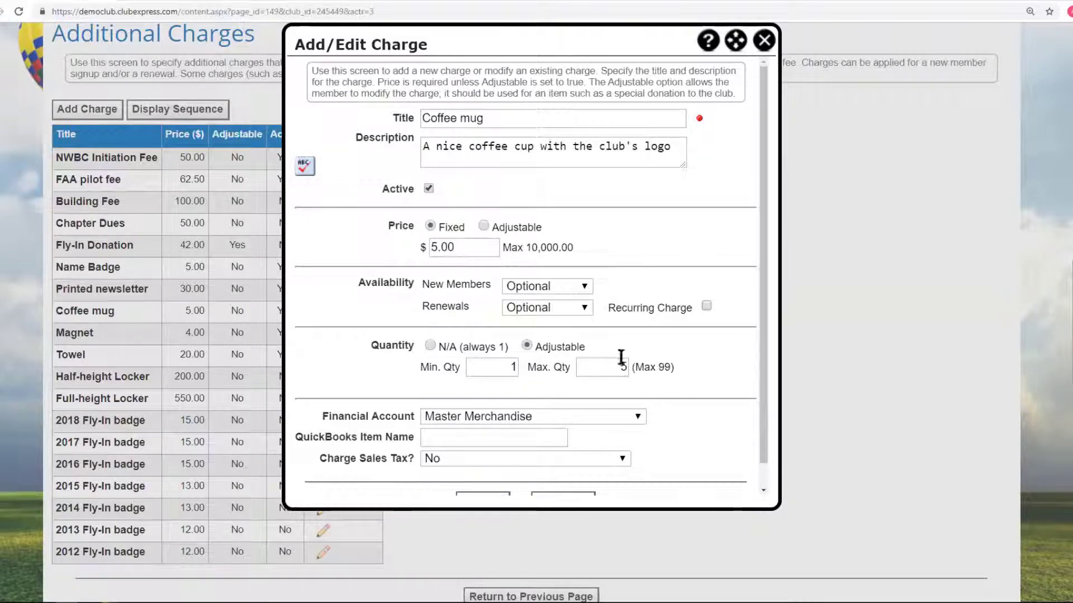
{"action": "left_click", "coordinate": [764, 39]}
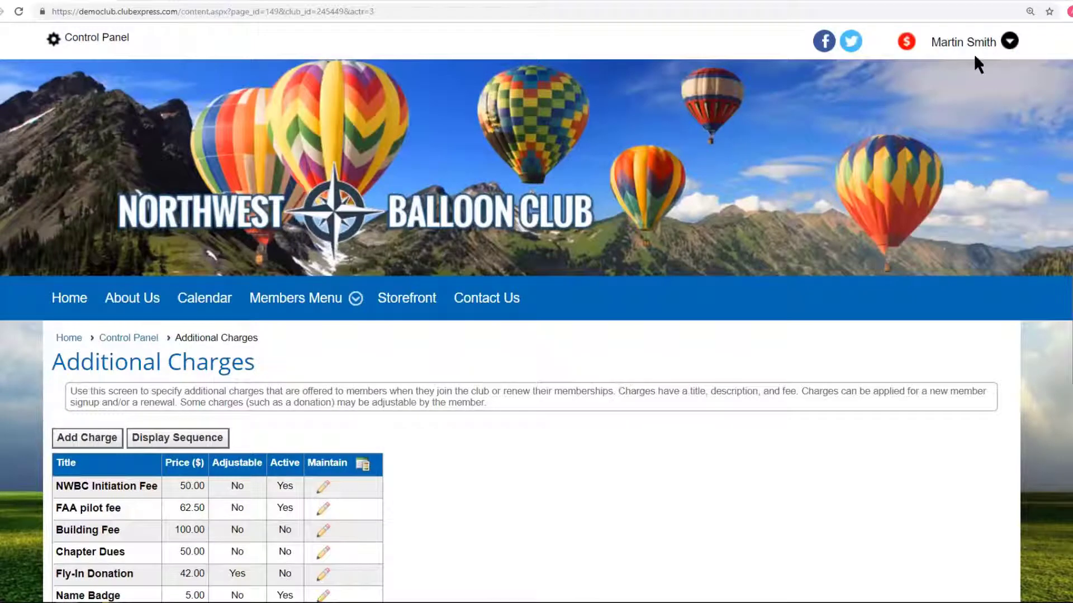
Return to the Control Panel and open Membership Wizard Setup, viewing all ten rows.
{"action": "left_click", "coordinate": [968, 50]}
{"action": "scroll", "coordinate": [119, 164], "scroll_direction": "down", "scroll_amount": 3}
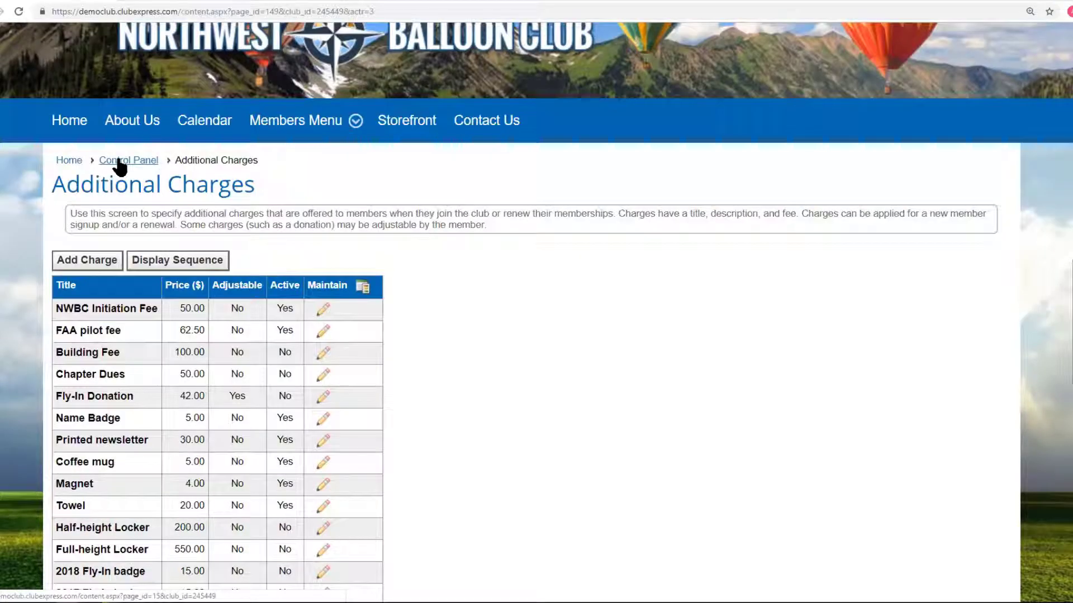
{"action": "left_click", "coordinate": [119, 162]}
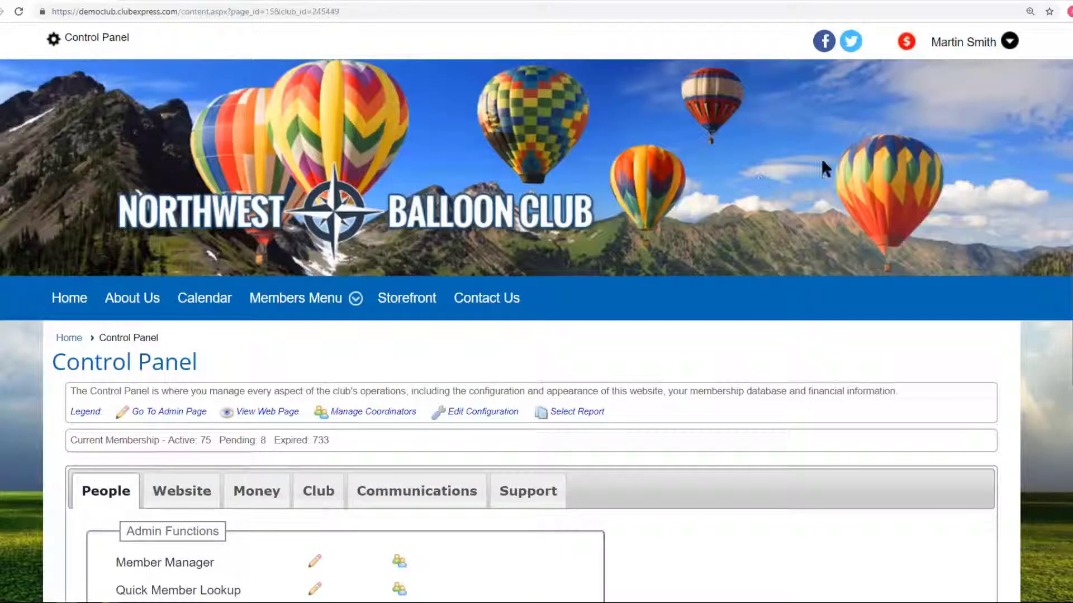
{"action": "scroll", "coordinate": [536, 312], "scroll_direction": "down", "scroll_amount": 5}
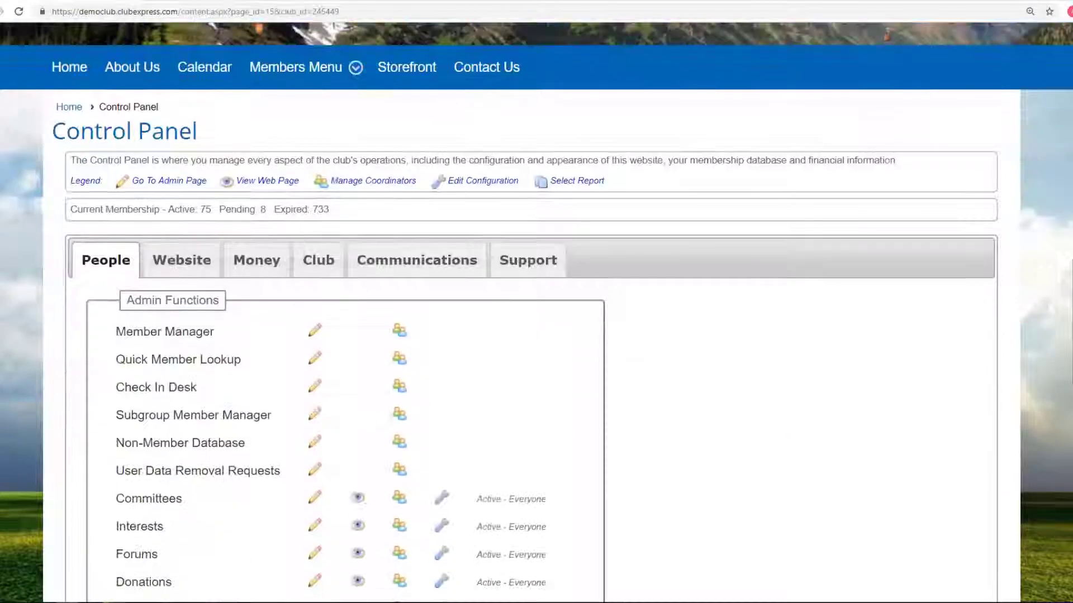
{"action": "scroll", "coordinate": [1067, 433], "scroll_direction": "down", "scroll_amount": 10}
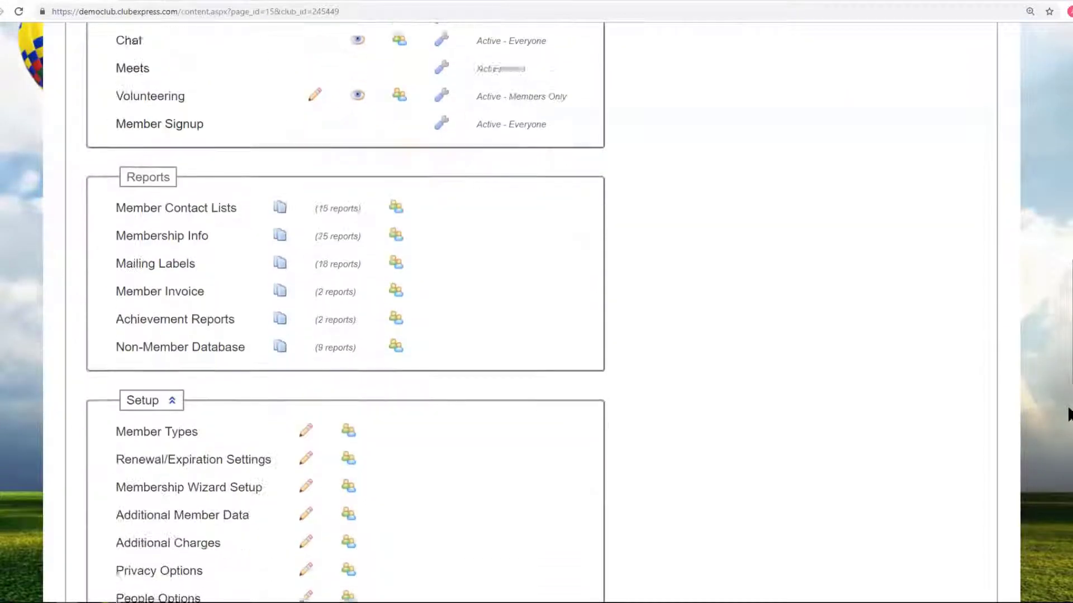
{"action": "scroll", "coordinate": [1064, 431], "scroll_direction": "down", "scroll_amount": 1}
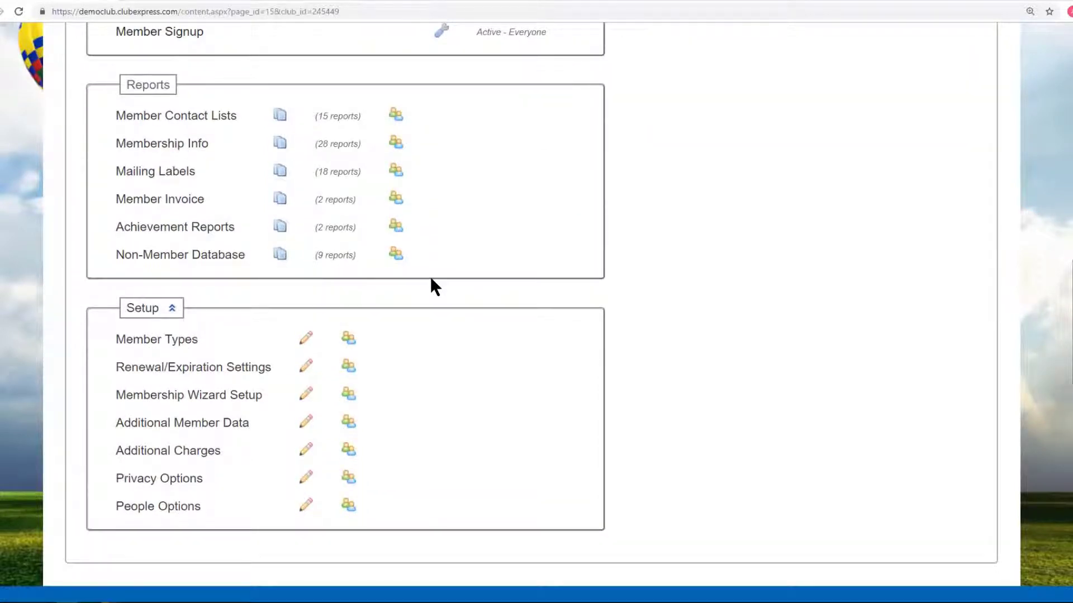
{"action": "left_click", "coordinate": [197, 398]}
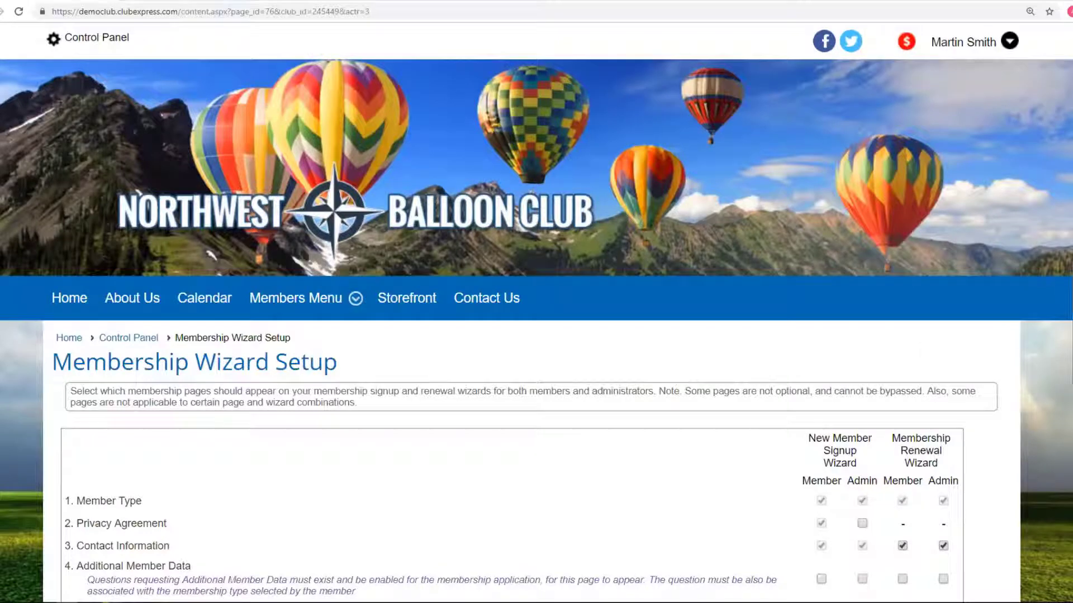
{"action": "scroll", "coordinate": [536, 312], "scroll_direction": "down", "scroll_amount": 5}
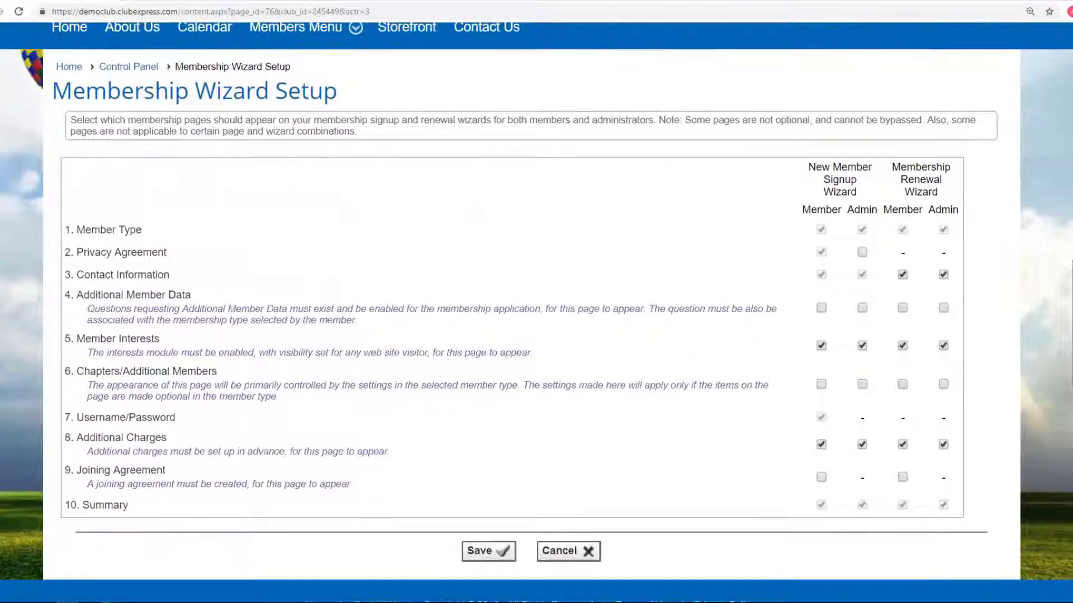
{"action": "scroll", "coordinate": [536, 312], "scroll_direction": "down", "scroll_amount": 1}
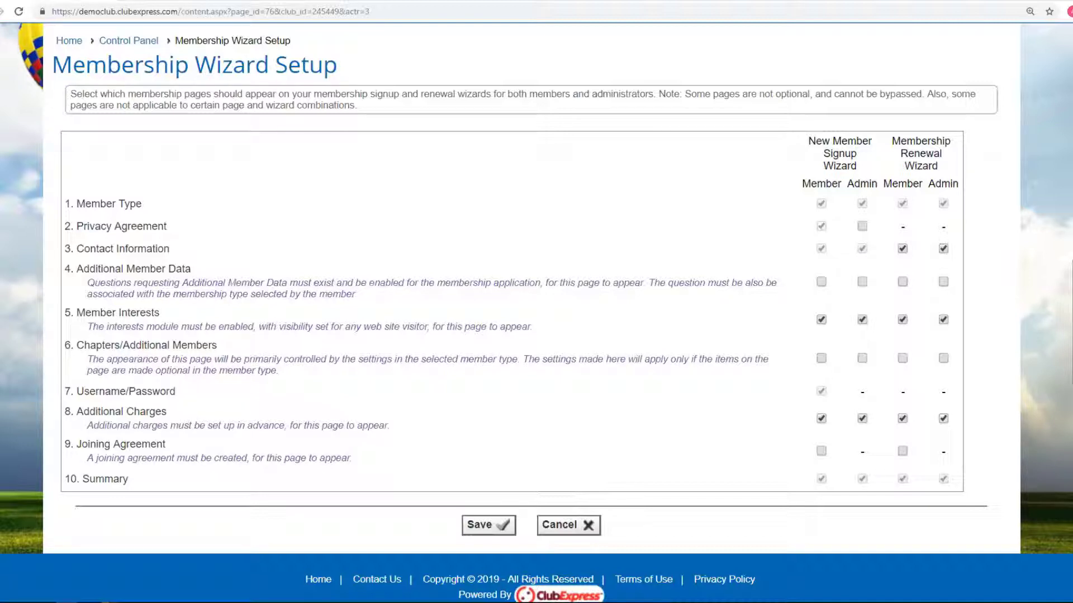
{"action": "left_click_drag", "start_coordinate": [808, 139], "coordinate": [866, 163]}
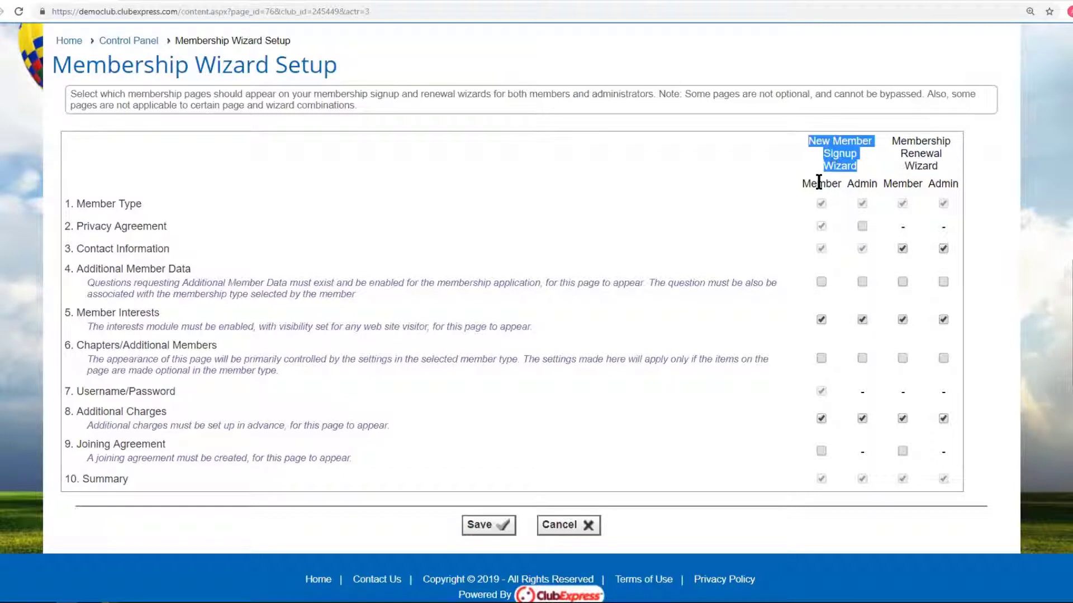
{"action": "left_click_drag", "start_coordinate": [805, 183], "coordinate": [876, 182]}
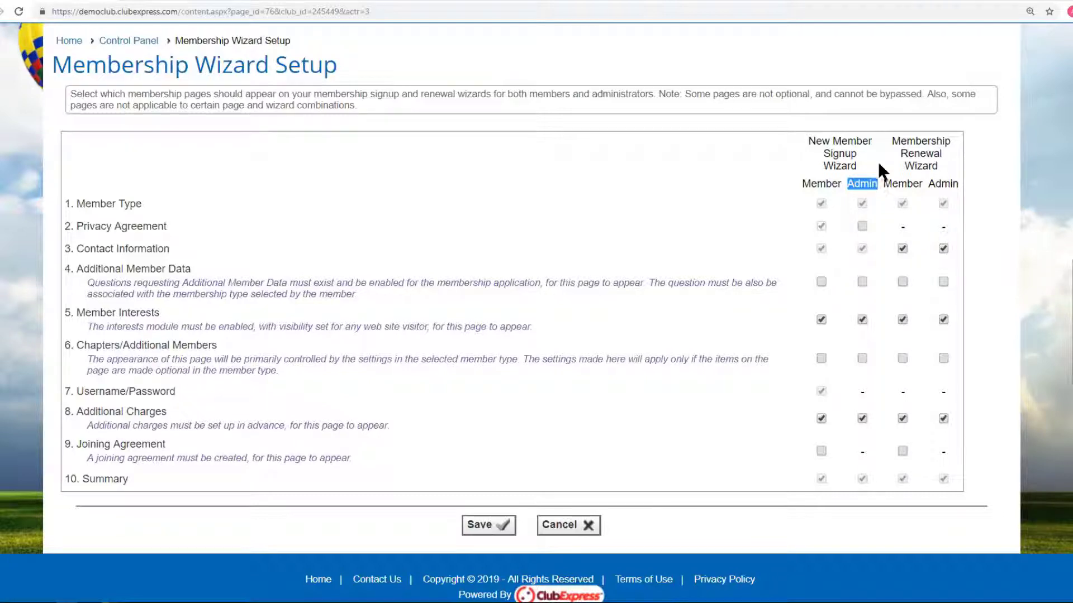
{"action": "left_click_drag", "start_coordinate": [890, 136], "coordinate": [949, 168]}
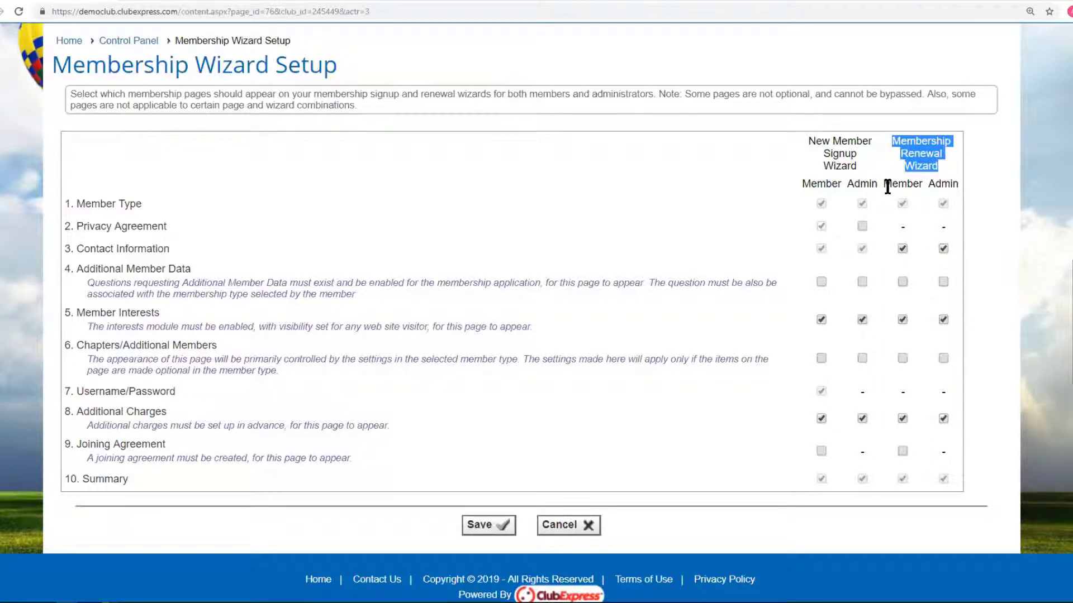
{"action": "left_click_drag", "start_coordinate": [884, 184], "coordinate": [957, 184]}
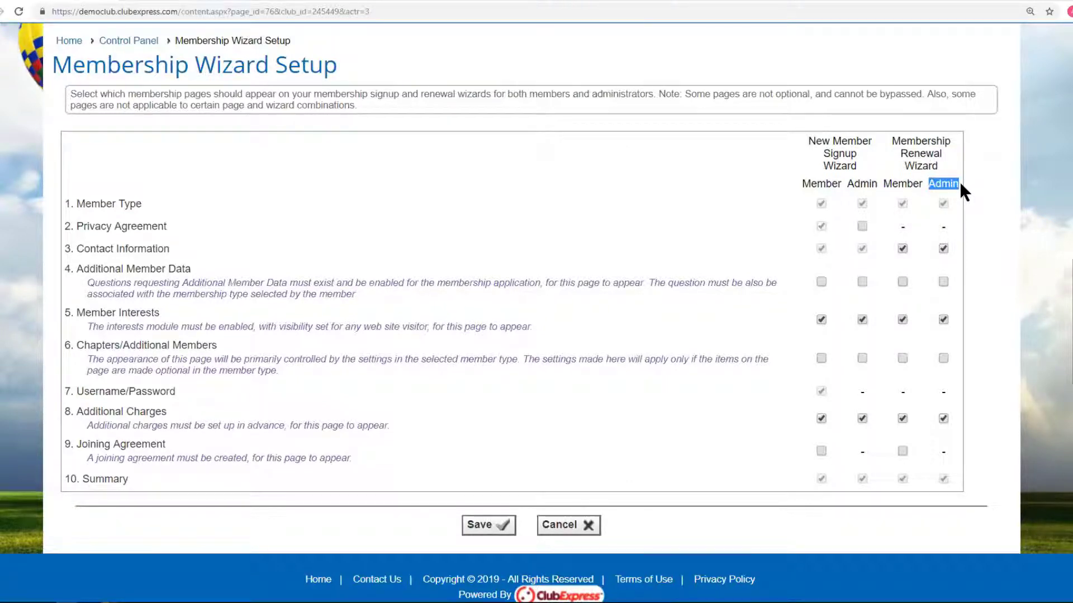
{"action": "left_click", "coordinate": [926, 209]}
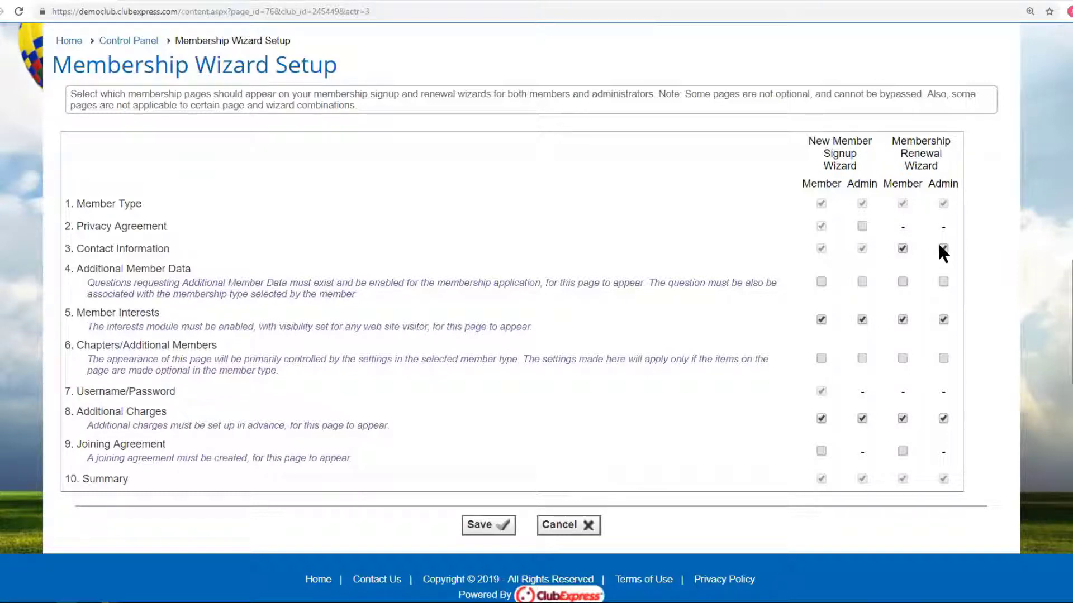
Tick the Member boxes for row 4, Additional Member Data, in both signup and renewal wizards.
{"action": "double_click", "coordinate": [179, 269]}
{"action": "left_click", "coordinate": [286, 285]}
{"action": "left_click", "coordinate": [820, 282]}
{"action": "left_click", "coordinate": [902, 282]}
{"action": "left_click", "coordinate": [863, 319]}
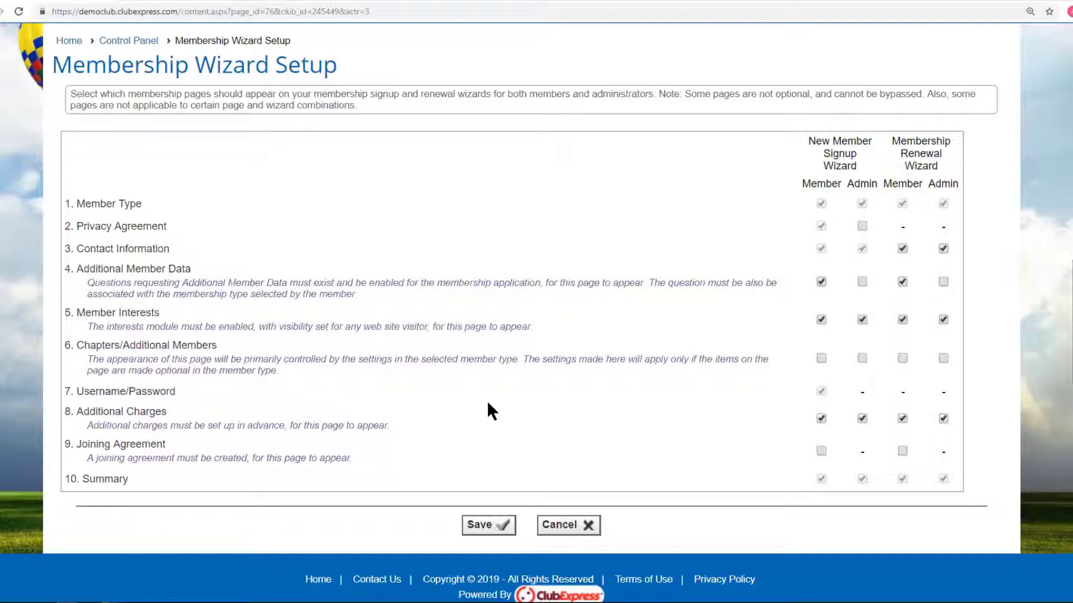
{"action": "scroll", "coordinate": [487, 400], "scroll_direction": "down", "scroll_amount": 1}
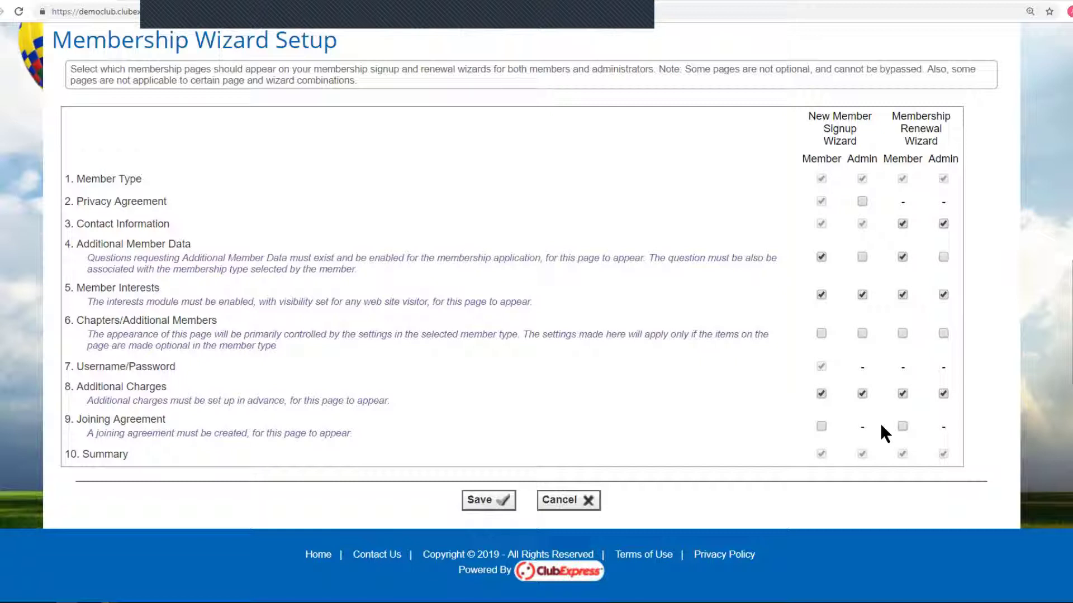
Save the wizard page settings and start a new member signup as a visitor.
{"action": "left_click", "coordinate": [481, 502]}
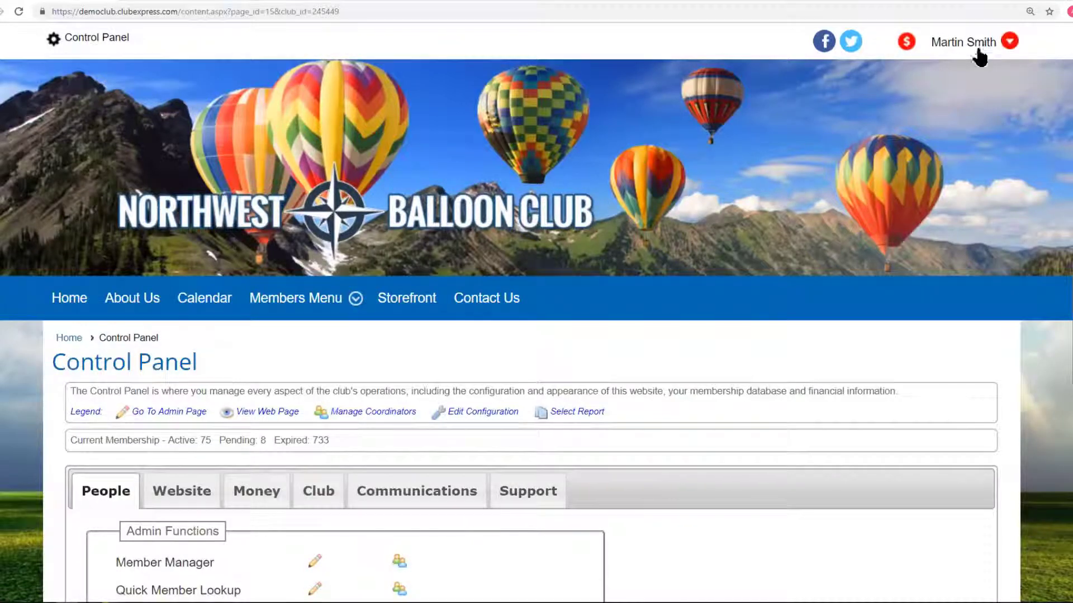
{"action": "left_click", "coordinate": [974, 42]}
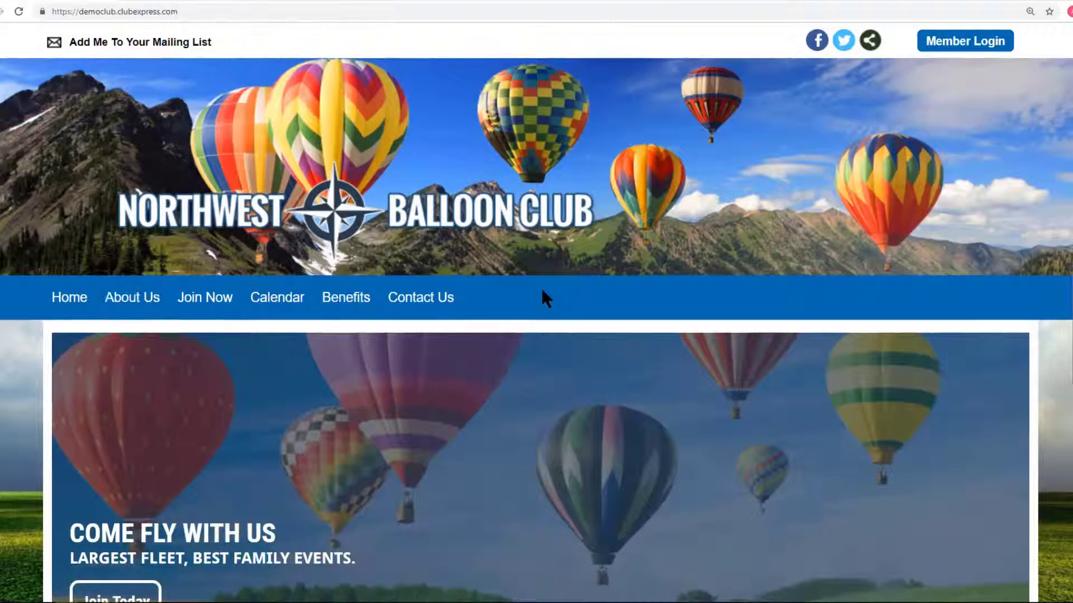
{"action": "left_click", "coordinate": [210, 298]}
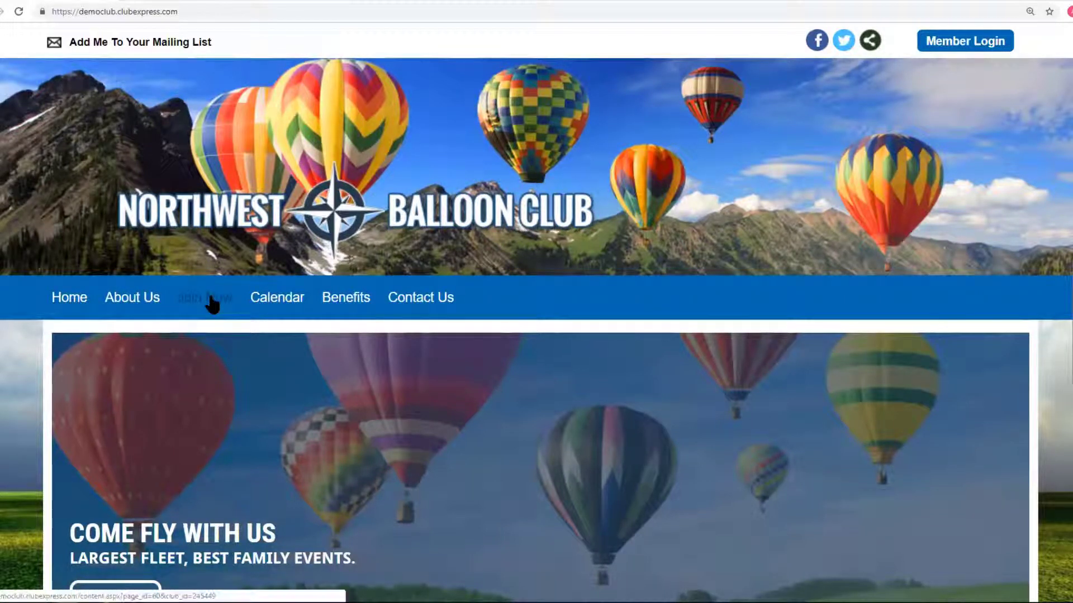
Choose the Individual Member type and answer that a friend referred them.
{"action": "scroll", "coordinate": [581, 271], "scroll_direction": "down", "scroll_amount": 3}
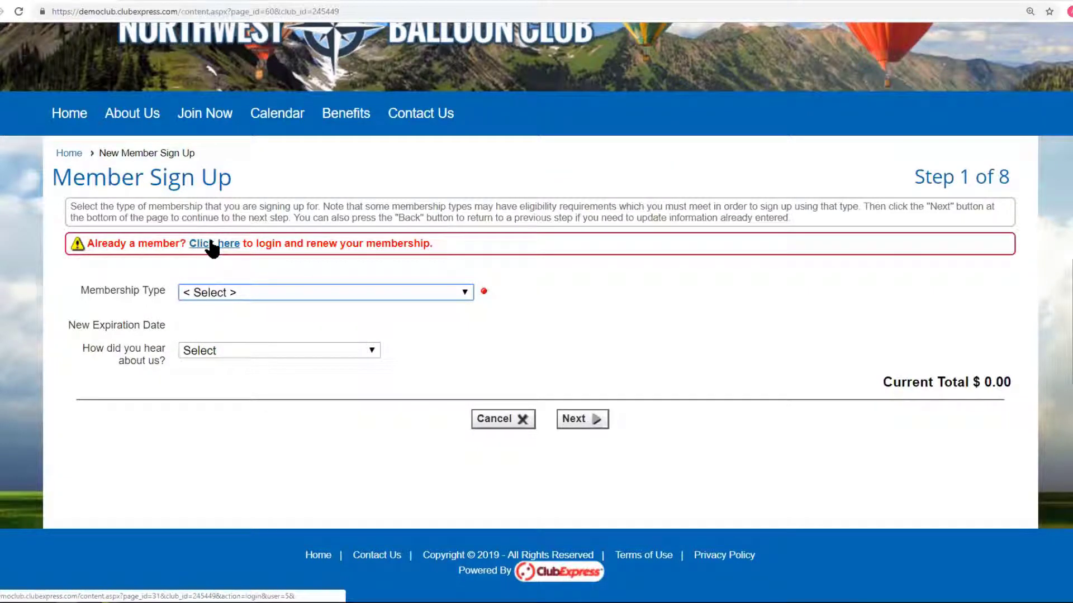
{"action": "left_click", "coordinate": [463, 291]}
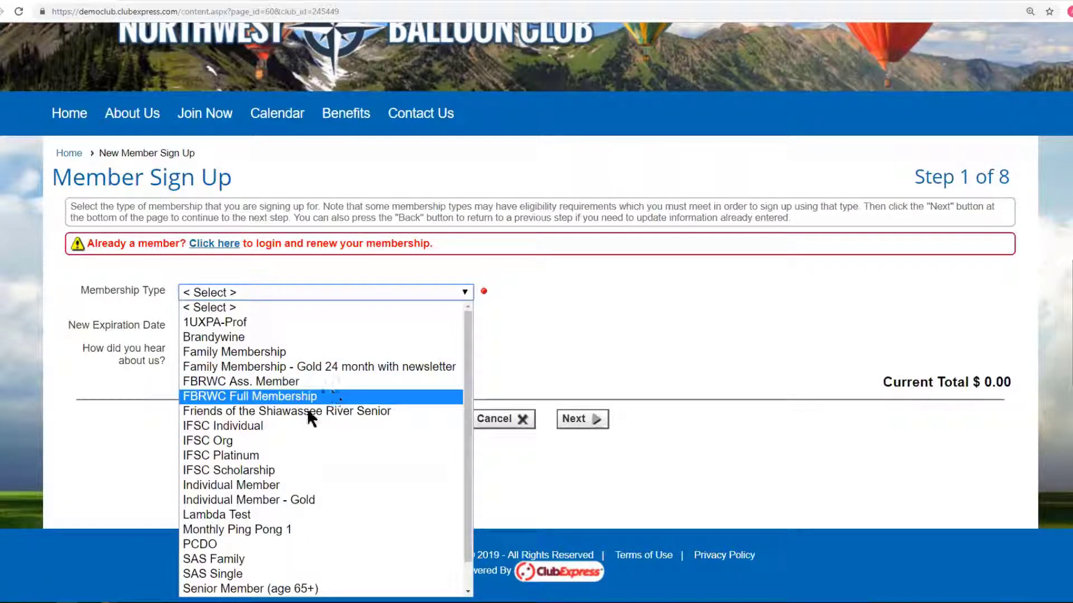
{"action": "left_click", "coordinate": [297, 485]}
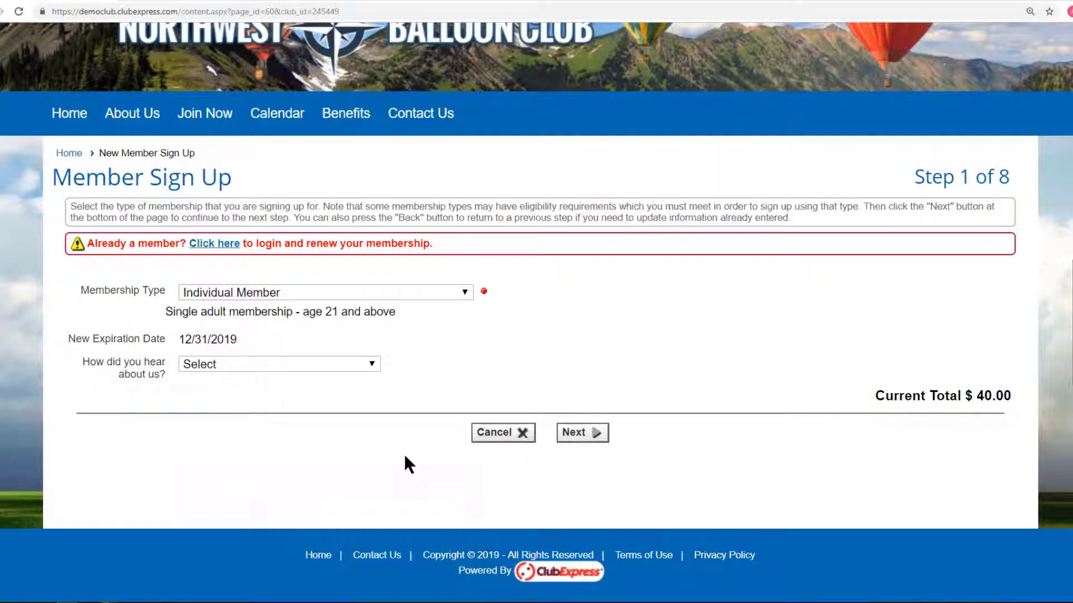
{"action": "left_click", "coordinate": [372, 364]}
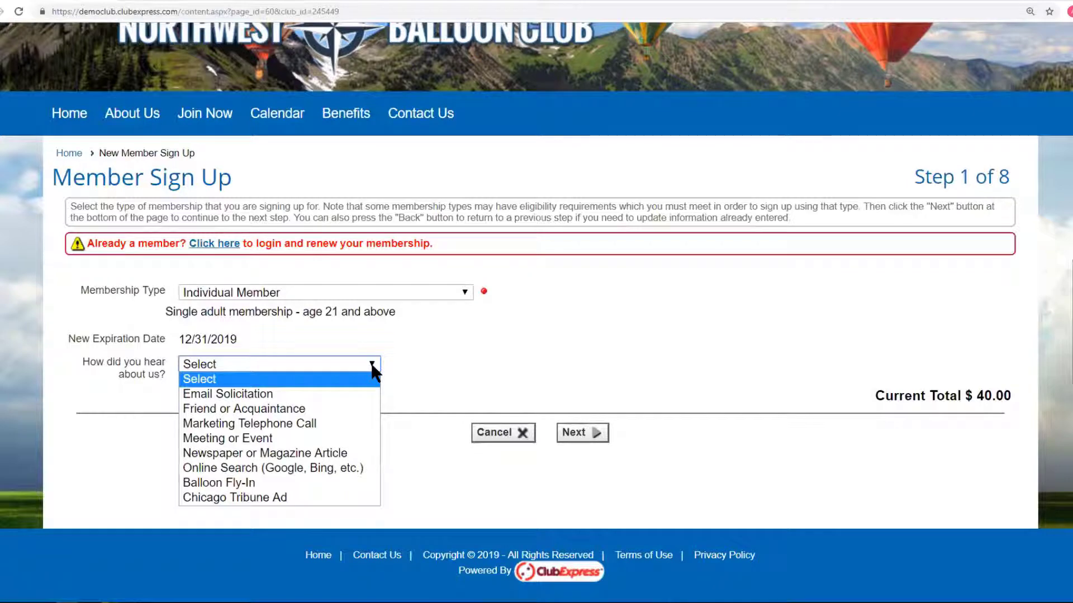
{"action": "left_click", "coordinate": [321, 409]}
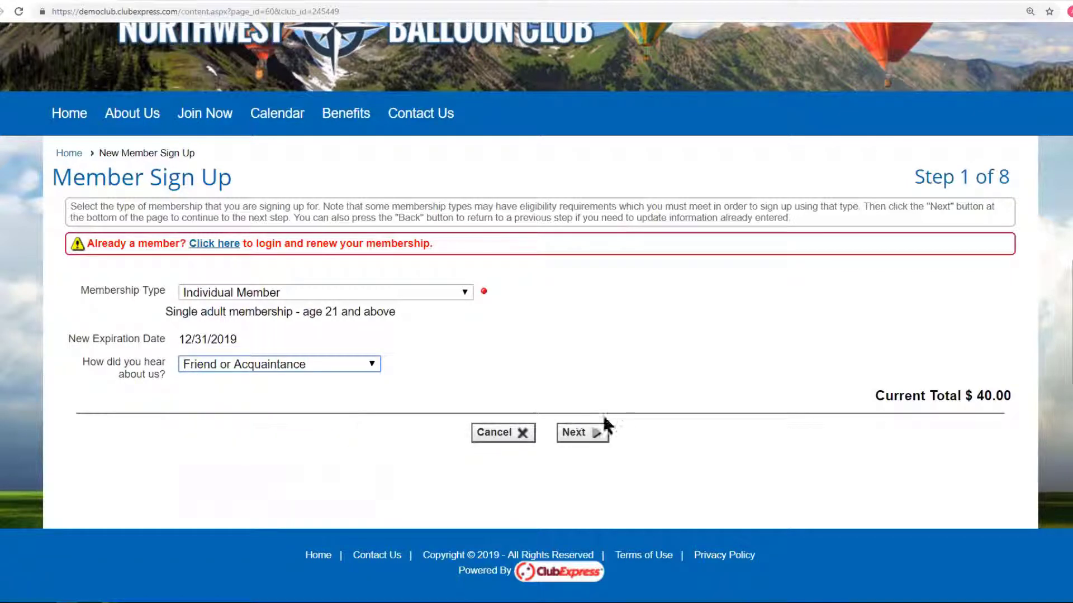
{"action": "left_click", "coordinate": [581, 434]}
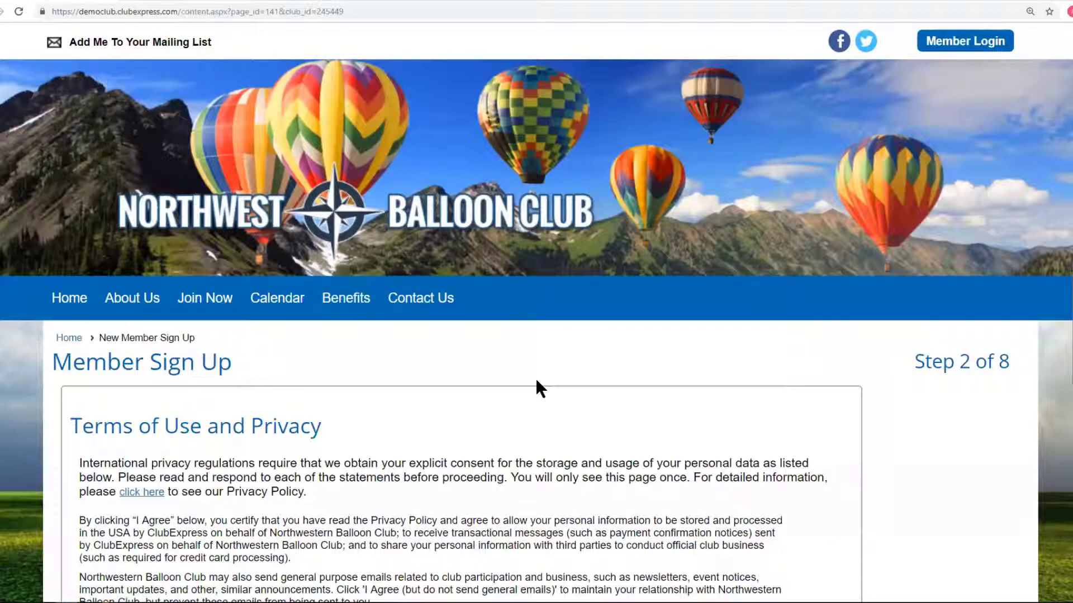
Agree to the terms of use and decline sharing personal data with third parties.
{"action": "scroll", "coordinate": [536, 388], "scroll_direction": "down", "scroll_amount": 4}
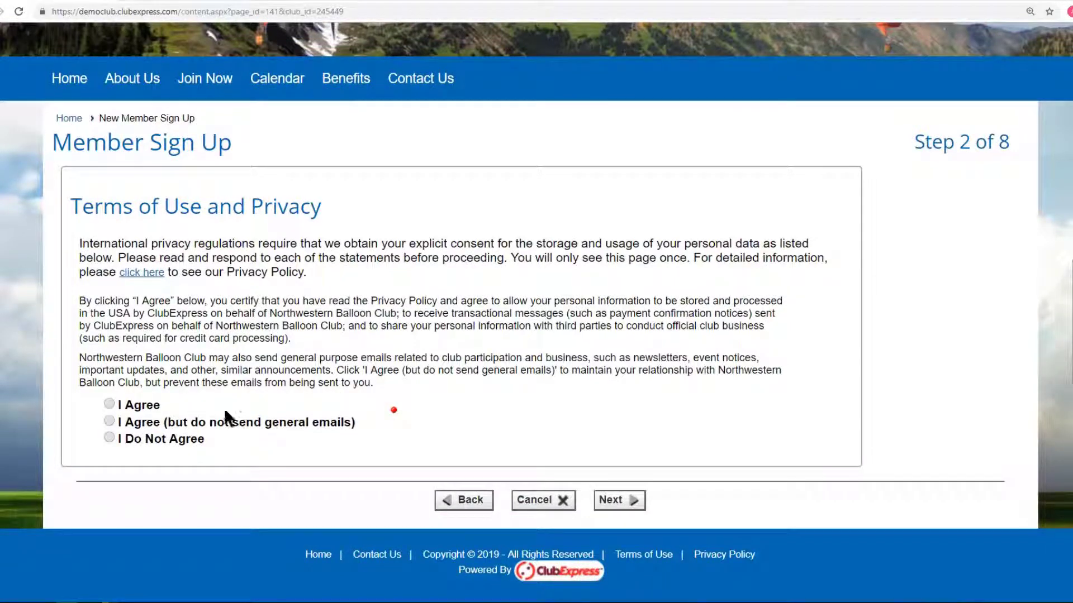
{"action": "left_click", "coordinate": [110, 405]}
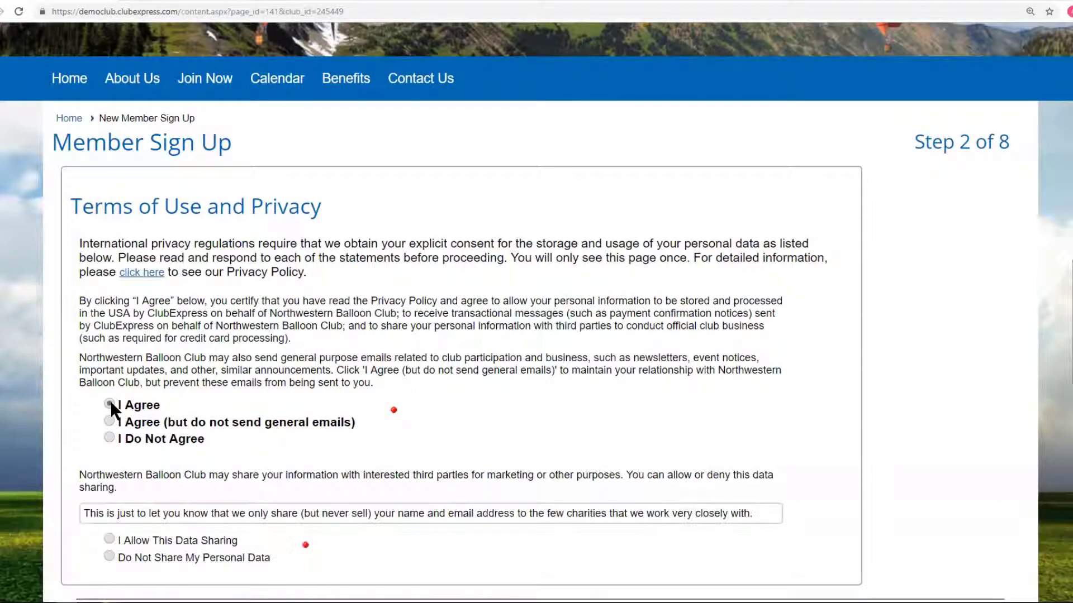
{"action": "left_click", "coordinate": [121, 550]}
{"action": "scroll", "coordinate": [558, 400], "scroll_direction": "down", "scroll_amount": 2}
{"action": "left_click", "coordinate": [632, 502]}
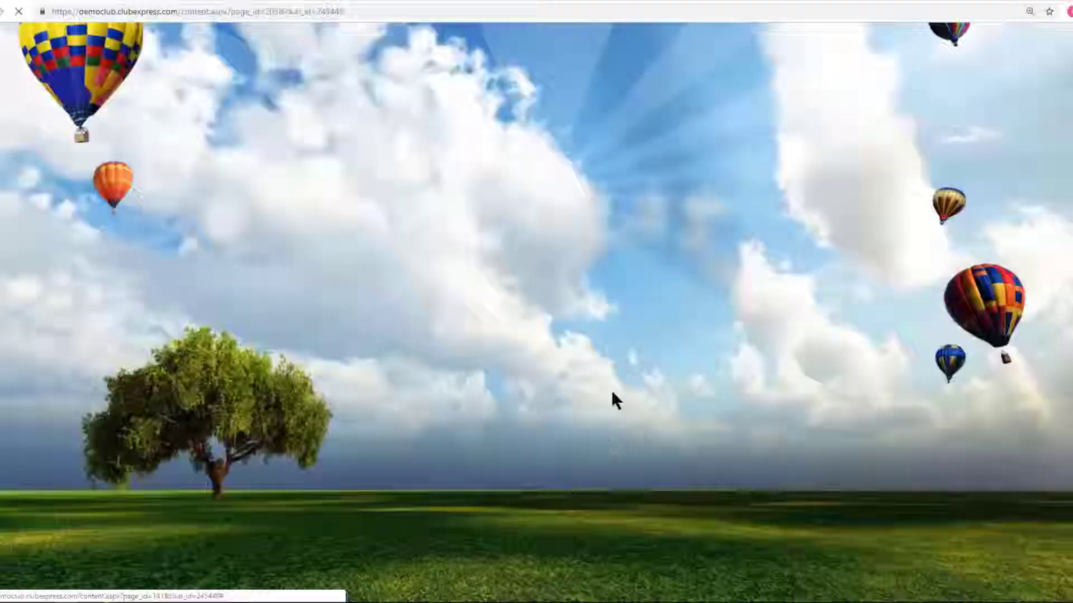
Enter the member's first name and set the gender to Male.
{"action": "scroll", "coordinate": [605, 363], "scroll_direction": "down", "scroll_amount": 5}
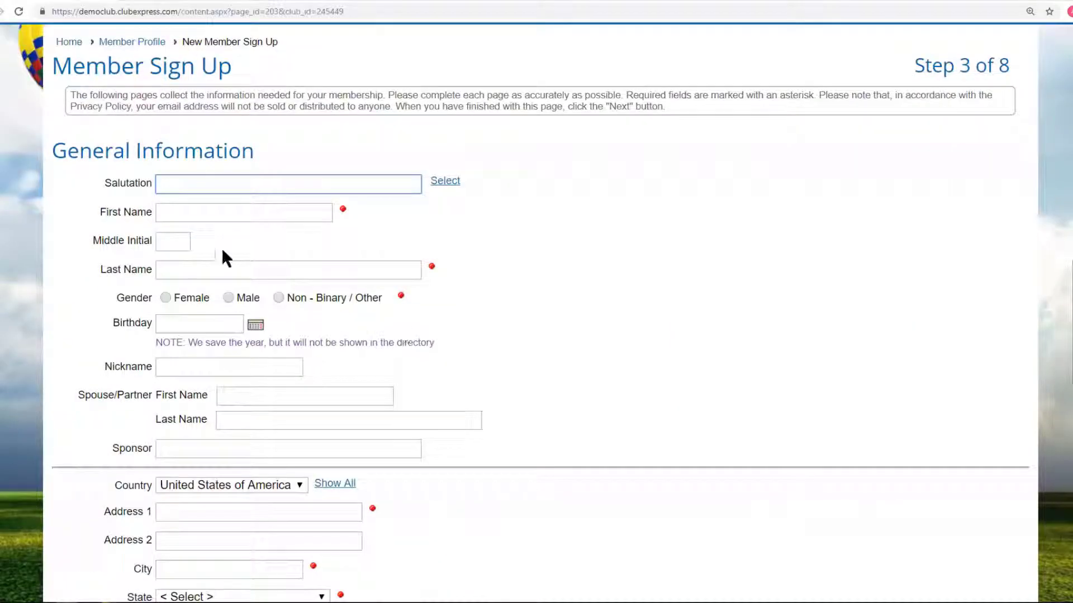
{"action": "left_click", "coordinate": [177, 216]}
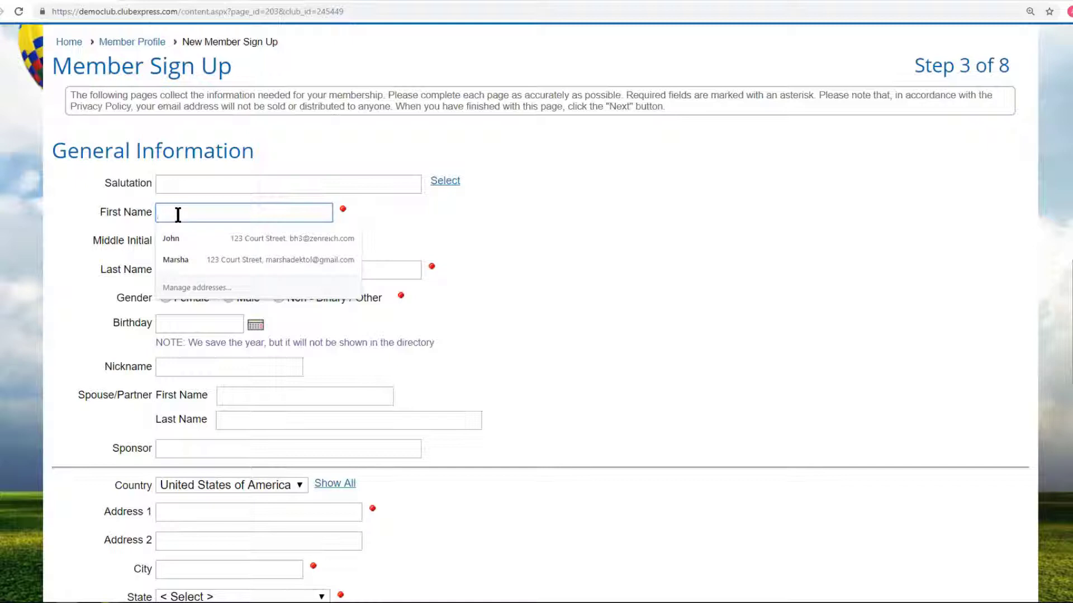
{"action": "type", "text": "Ma"}
{"action": "type", "text": "x"}
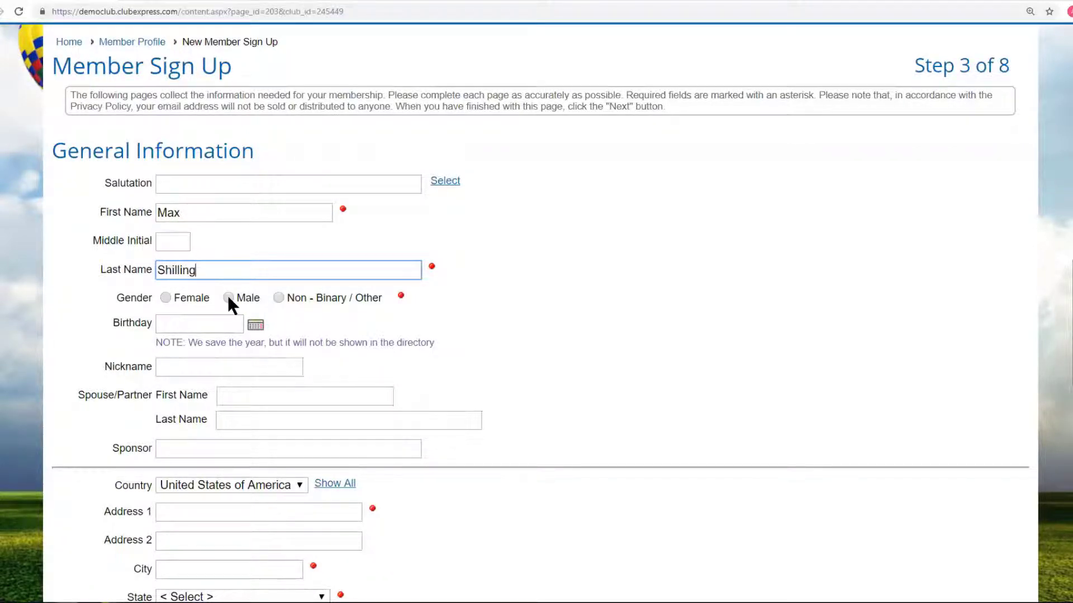
{"action": "left_click", "coordinate": [229, 298]}
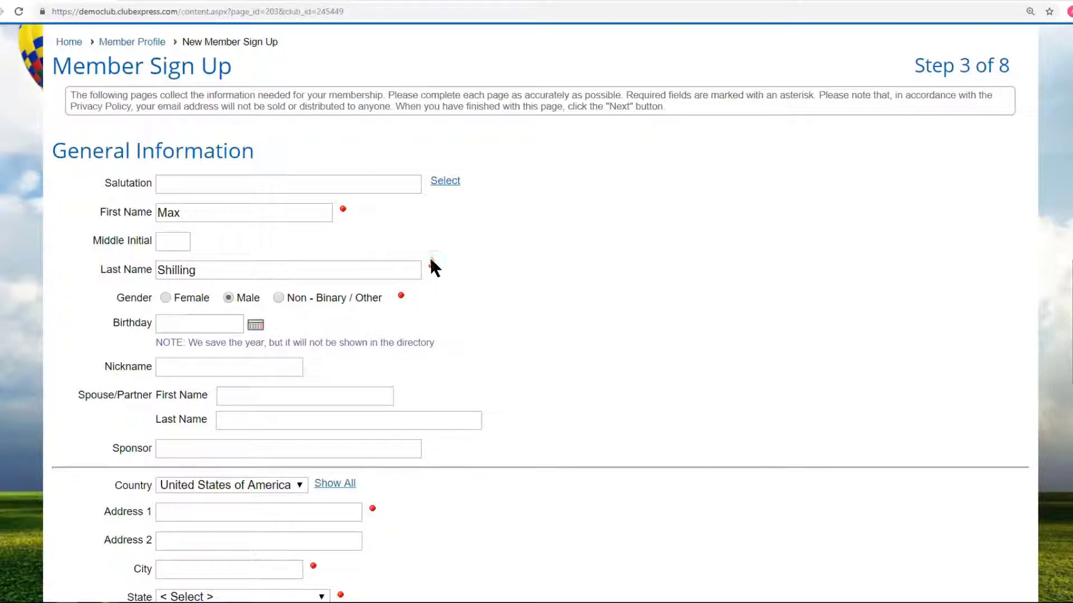
{"action": "scroll", "coordinate": [451, 313], "scroll_direction": "down", "scroll_amount": 6}
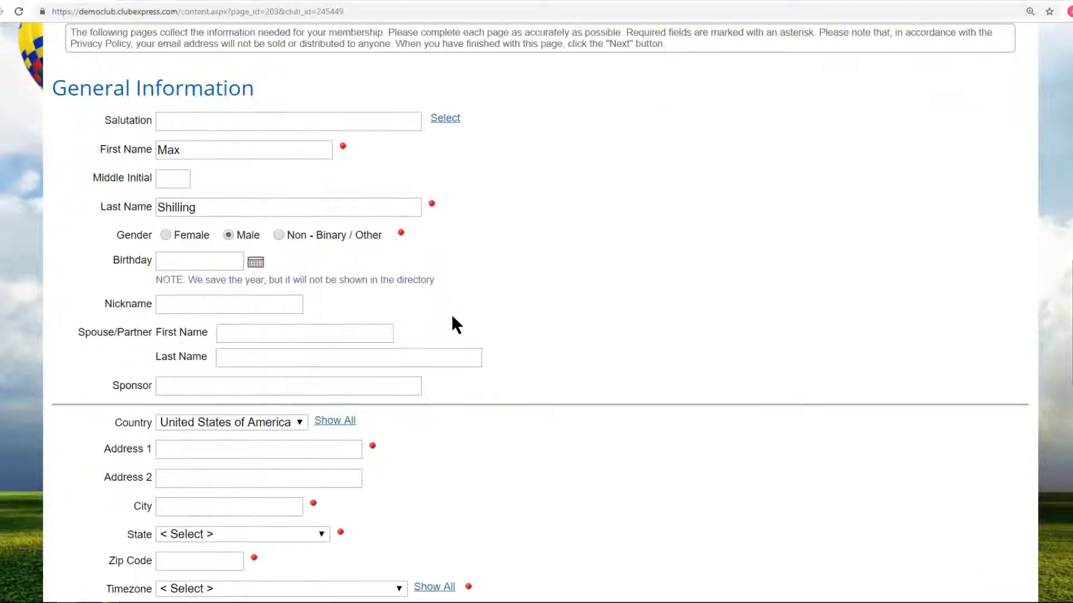
Fill in the member's street address and city.
{"action": "left_click", "coordinate": [217, 157]}
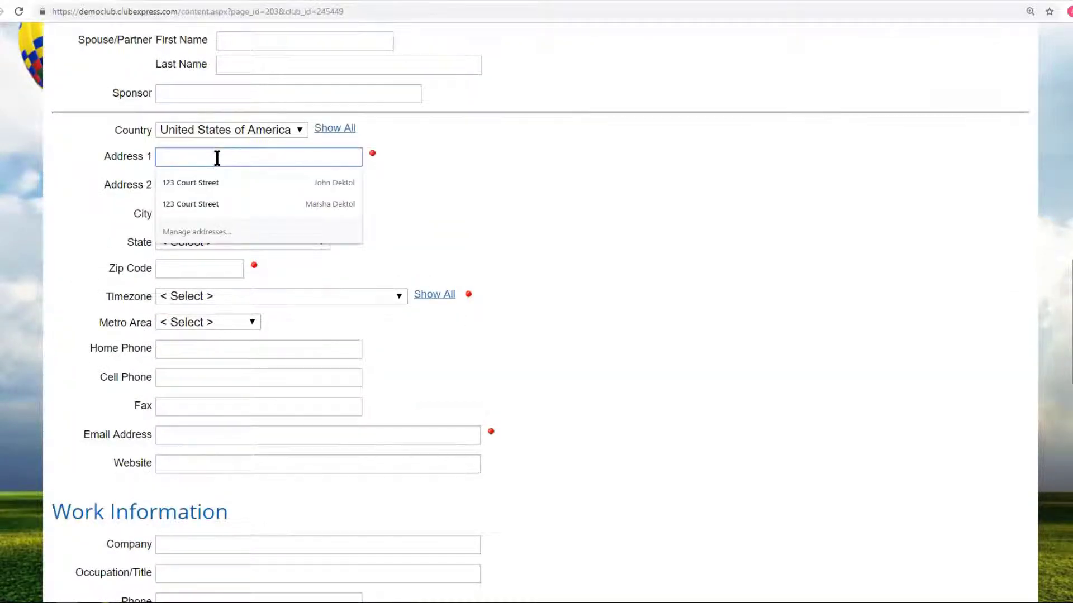
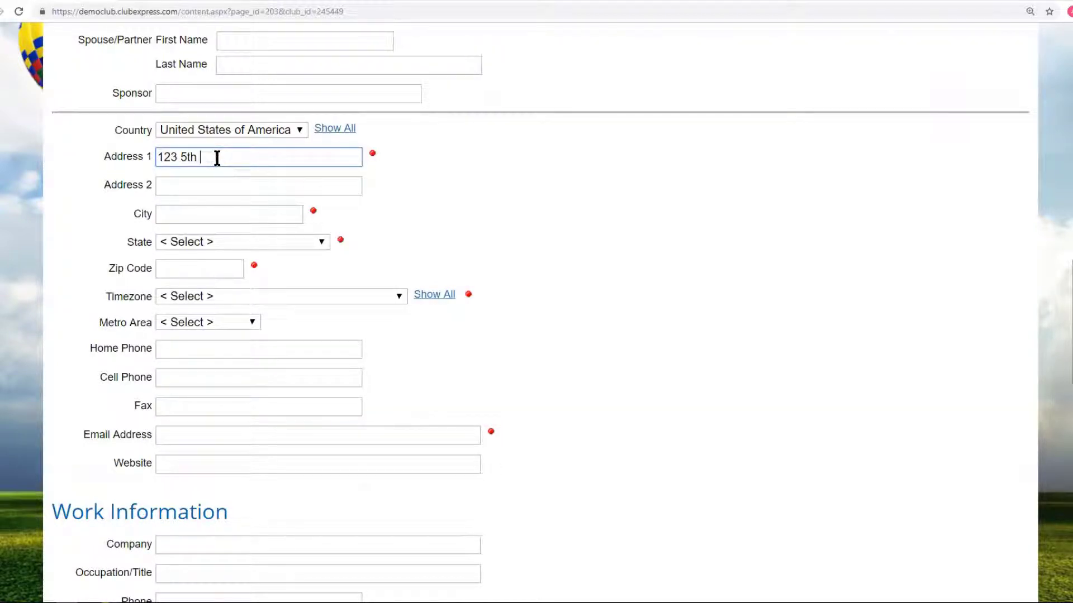
{"action": "left_click", "coordinate": [173, 216]}
{"action": "type", "text": "B"}
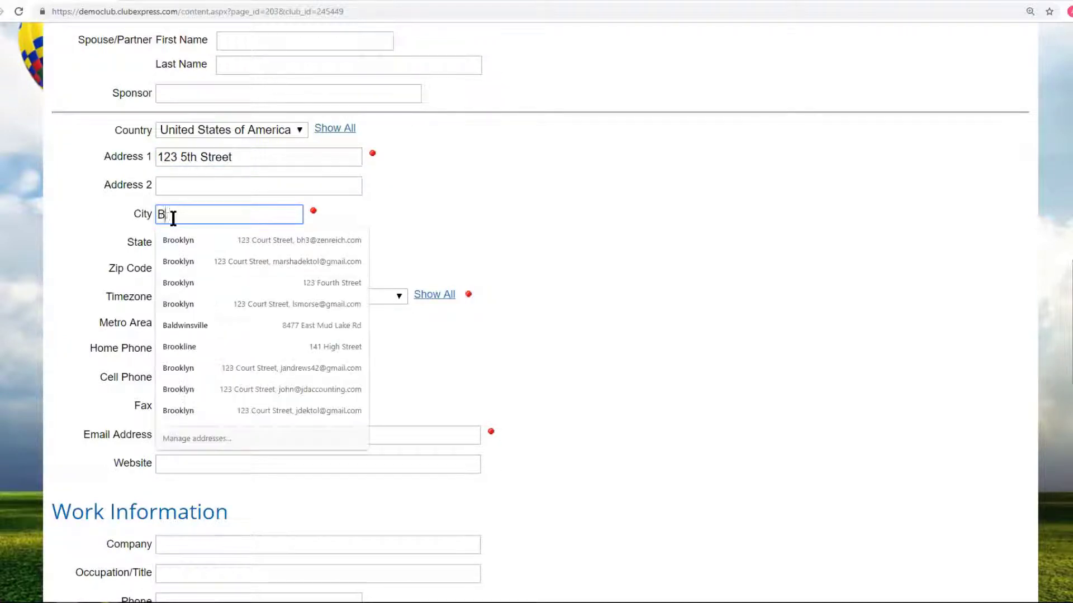
{"action": "type", "text": "rooklyn"}
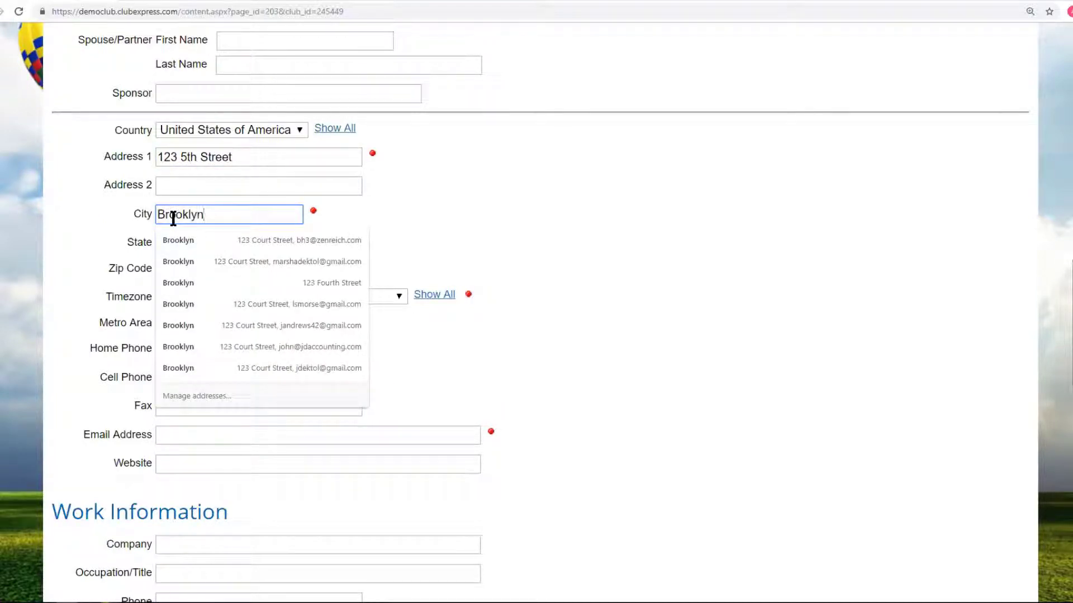
{"action": "left_click", "coordinate": [139, 243]}
Select the member's state and enter the zip code.
{"action": "left_click", "coordinate": [190, 240]}
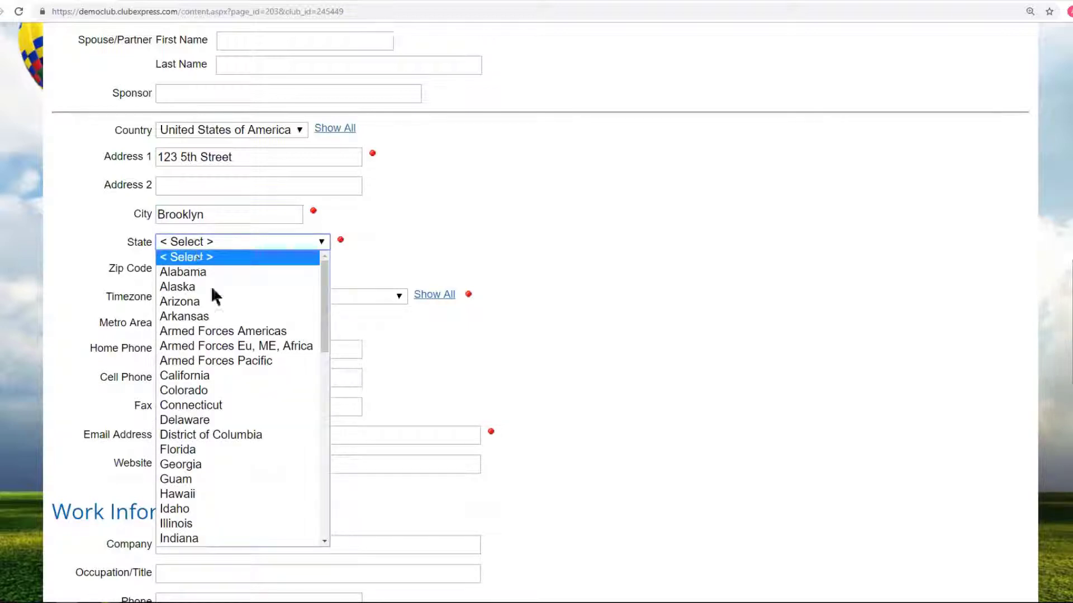
{"action": "left_click", "coordinate": [321, 479]}
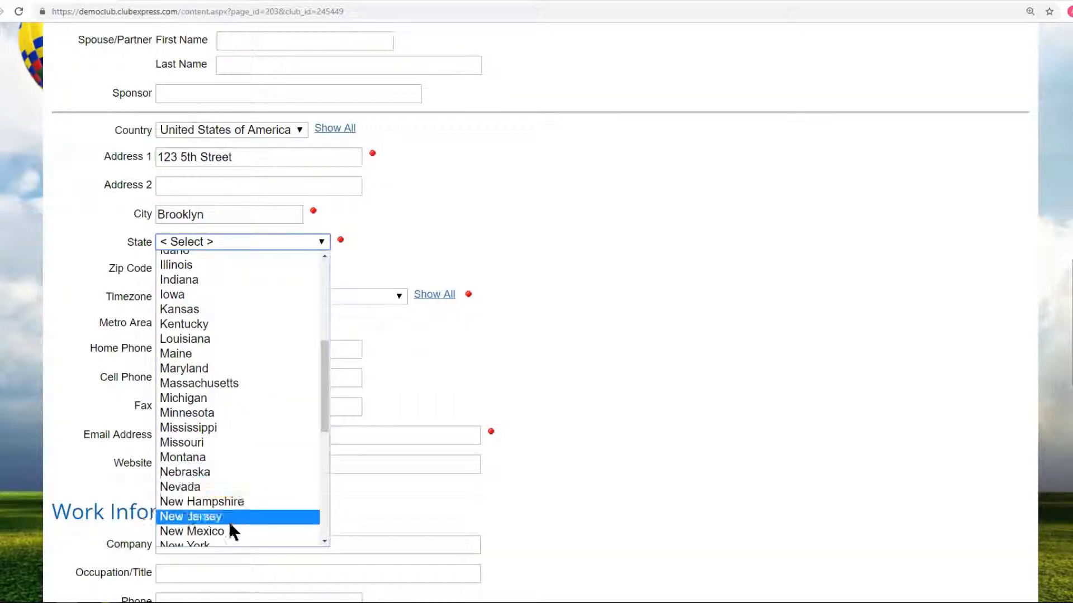
{"action": "scroll", "coordinate": [229, 522], "scroll_direction": "down", "scroll_amount": 2}
{"action": "left_click", "coordinate": [195, 428]}
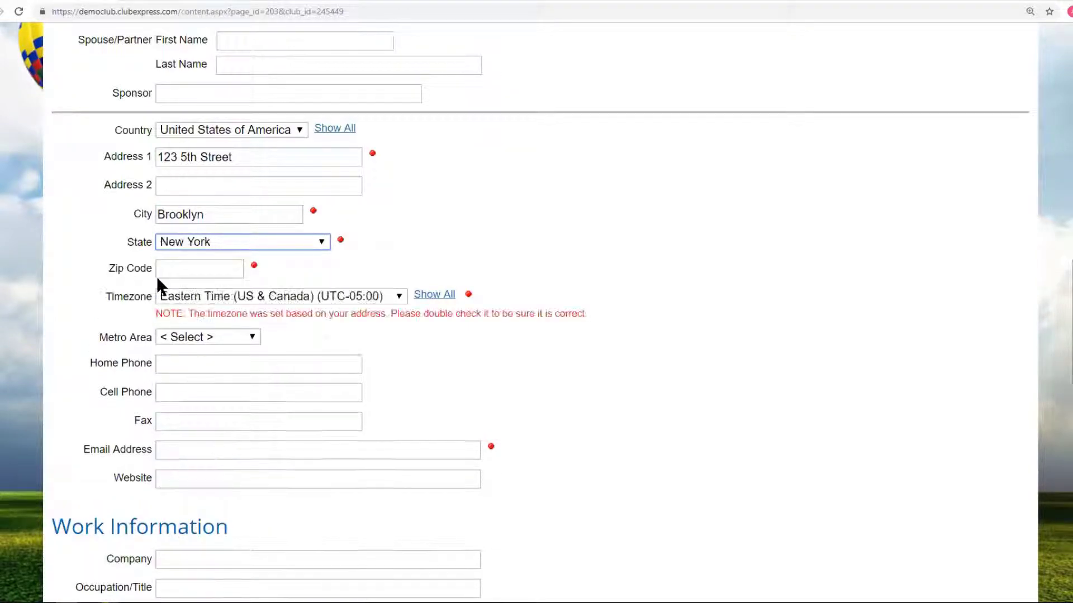
{"action": "left_click", "coordinate": [168, 269]}
{"action": "type", "text": "113"}
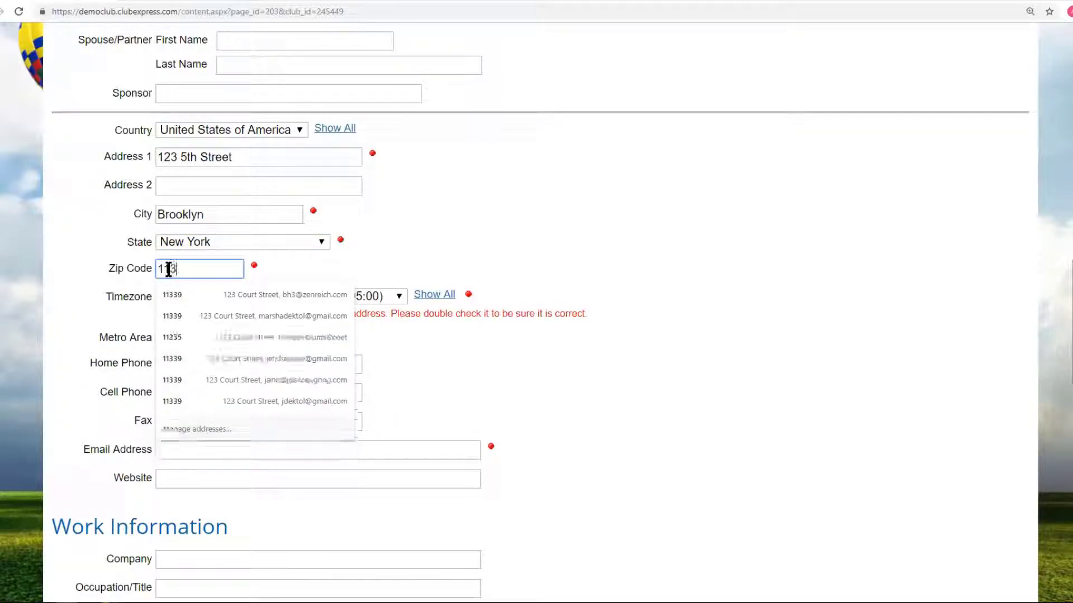
{"action": "type", "text": "33"}
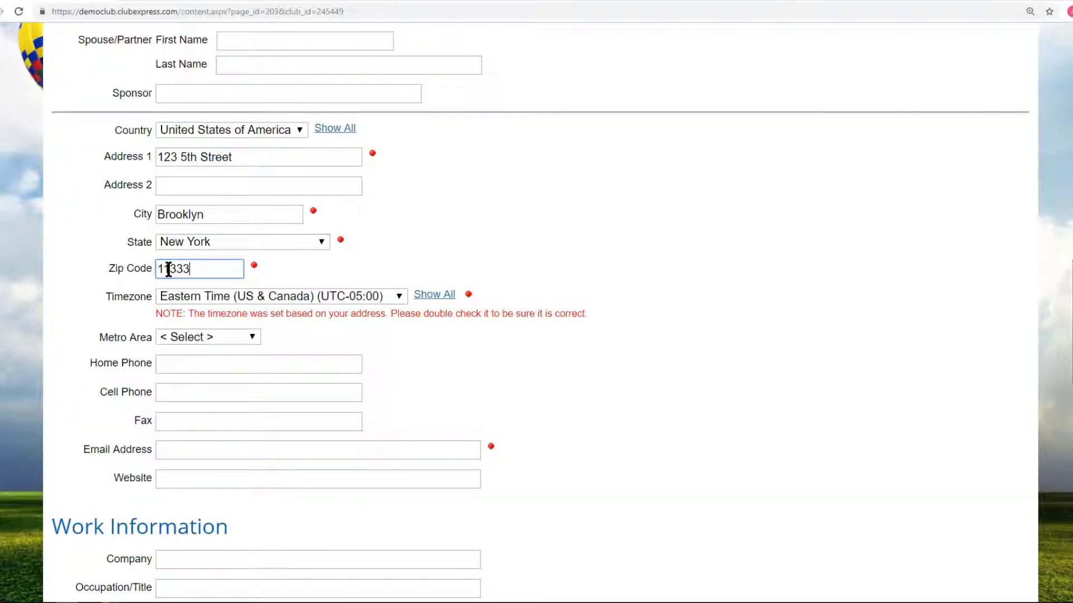
{"action": "left_click", "coordinate": [537, 245]}
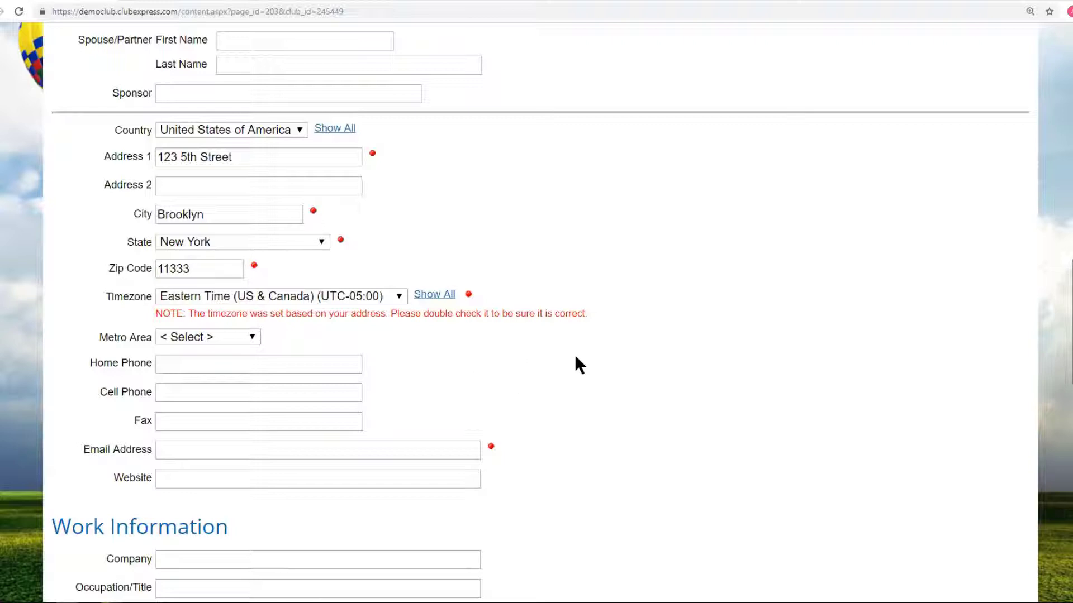
Enter the member's e-mail address and continue to the next sign-up step.
{"action": "left_click", "coordinate": [233, 454]}
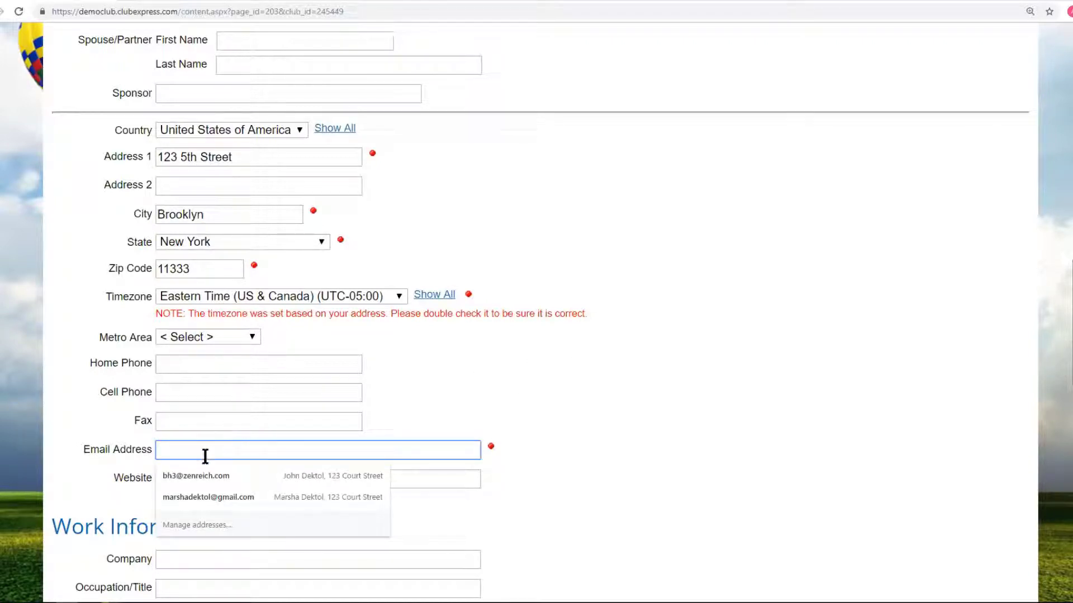
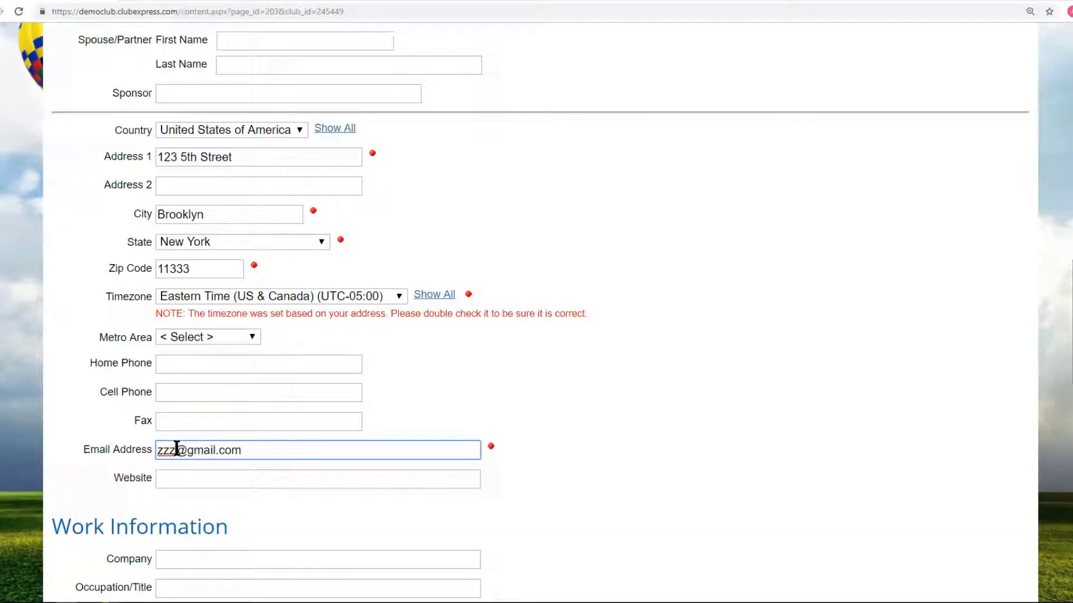
{"action": "left_click", "coordinate": [177, 450]}
{"action": "type", "text": "3444445"}
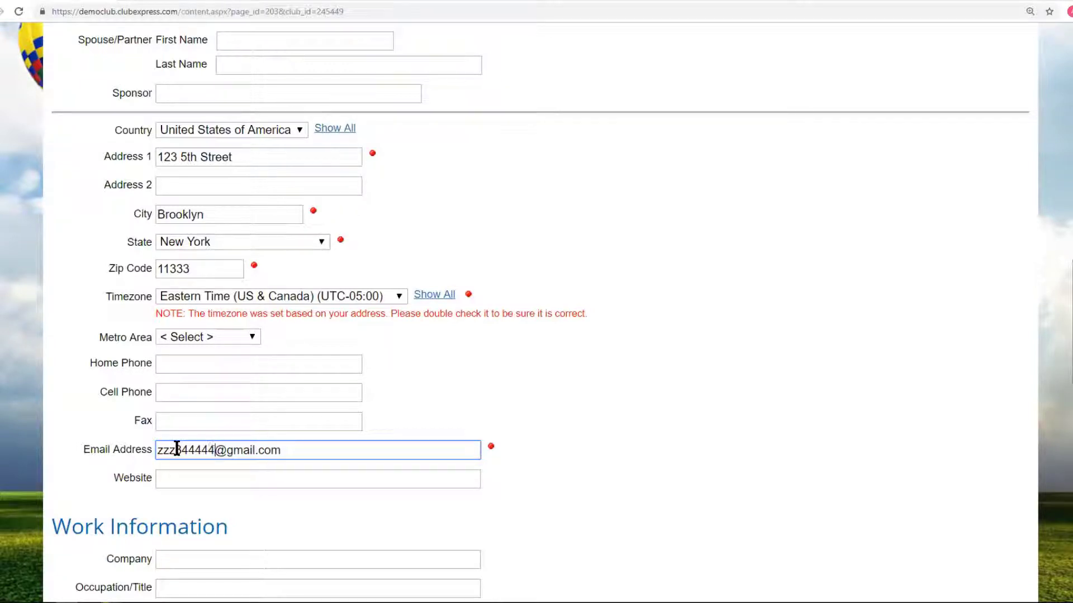
{"action": "scroll", "coordinate": [659, 372], "scroll_direction": "down", "scroll_amount": 3}
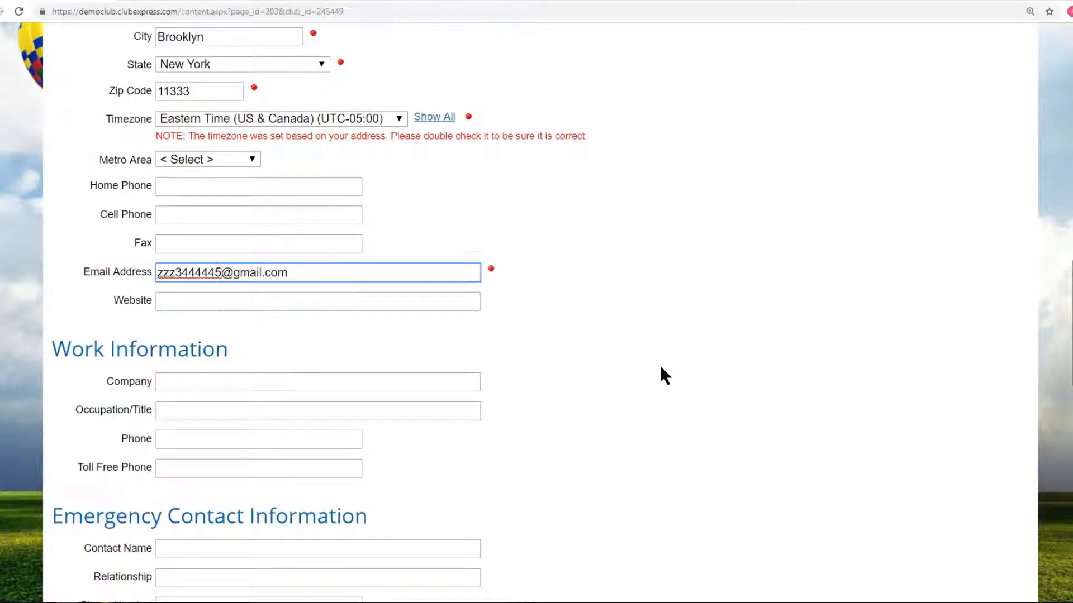
{"action": "scroll", "coordinate": [661, 370], "scroll_direction": "down", "scroll_amount": 3}
{"action": "left_click", "coordinate": [610, 502]}
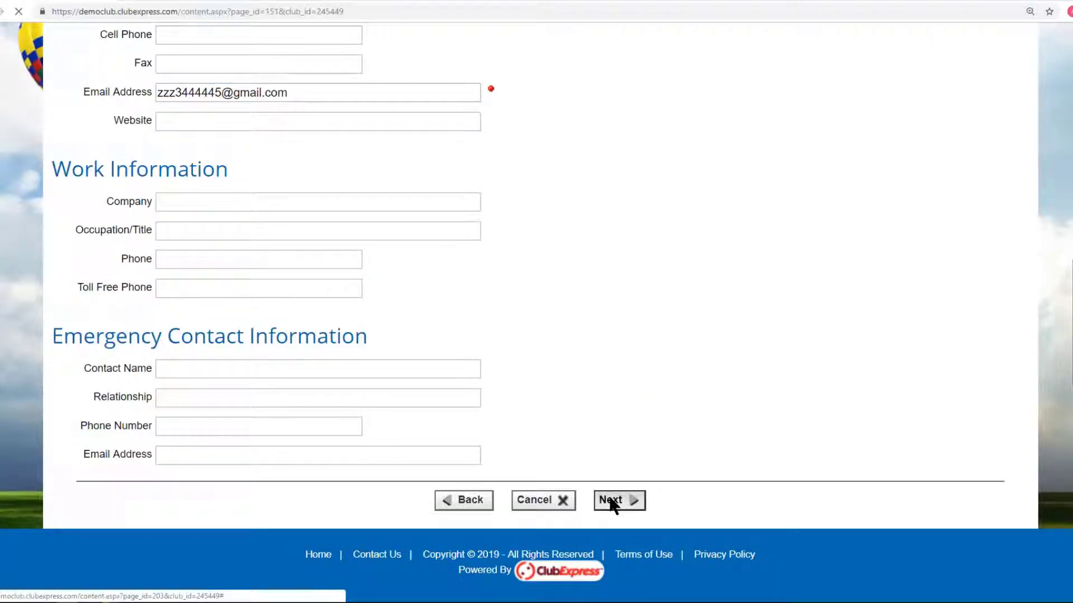
Complete the flying preferences step with State Park and Local Park.
{"action": "scroll", "coordinate": [659, 373], "scroll_direction": "down", "scroll_amount": 3}
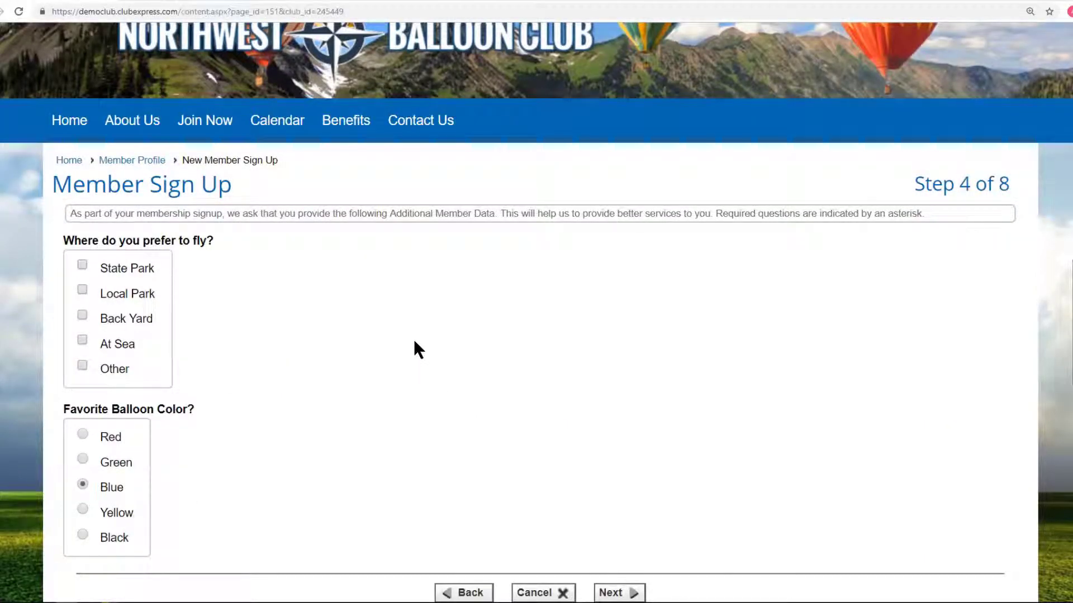
{"action": "scroll", "coordinate": [414, 342], "scroll_direction": "down", "scroll_amount": 2}
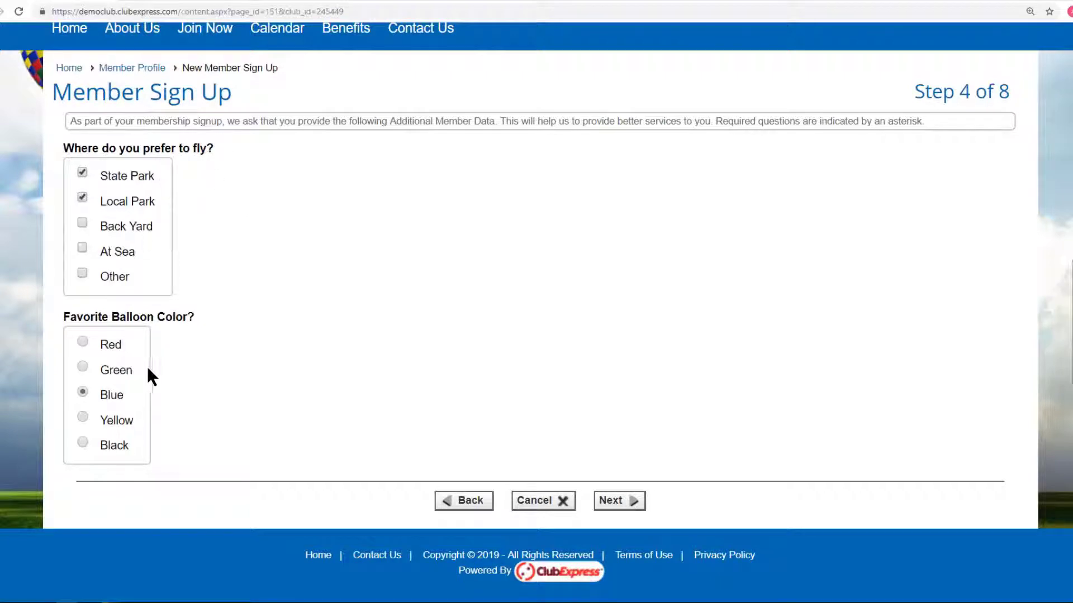
{"action": "left_click", "coordinate": [620, 501]}
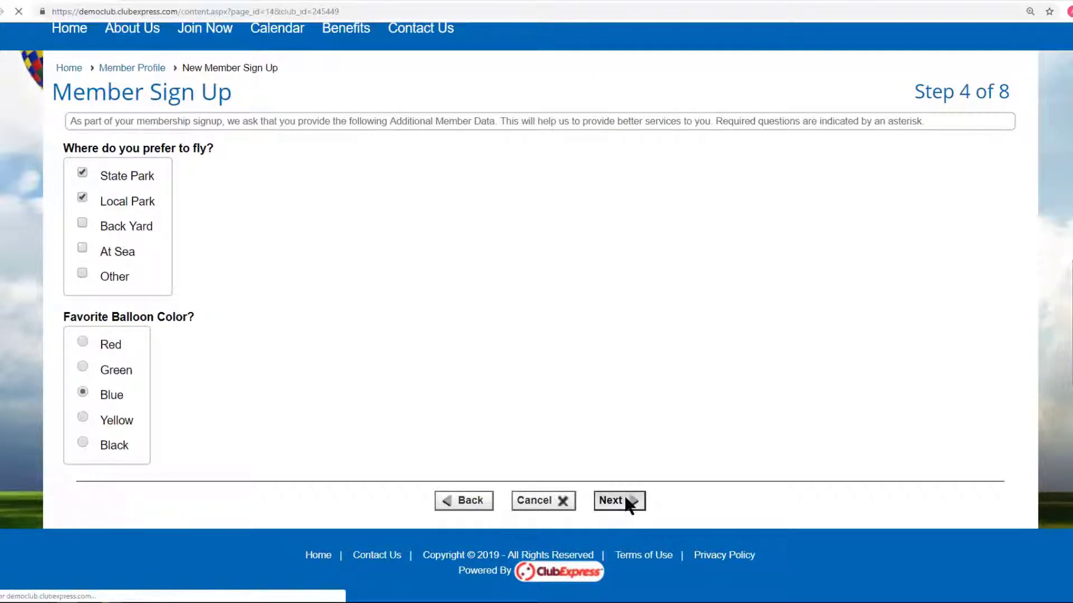
Mark interests including Rules and Junior flyers, then move to login details.
{"action": "scroll", "coordinate": [595, 407], "scroll_direction": "down", "scroll_amount": 5}
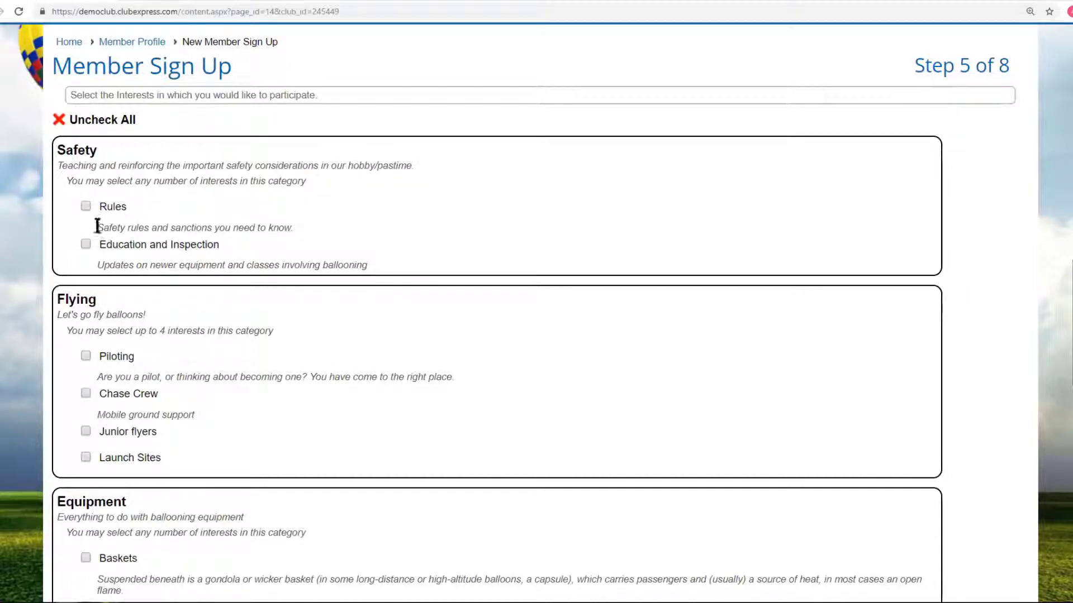
{"action": "left_click", "coordinate": [86, 207]}
{"action": "left_click", "coordinate": [85, 430]}
{"action": "scroll", "coordinate": [376, 396], "scroll_direction": "down", "scroll_amount": 5}
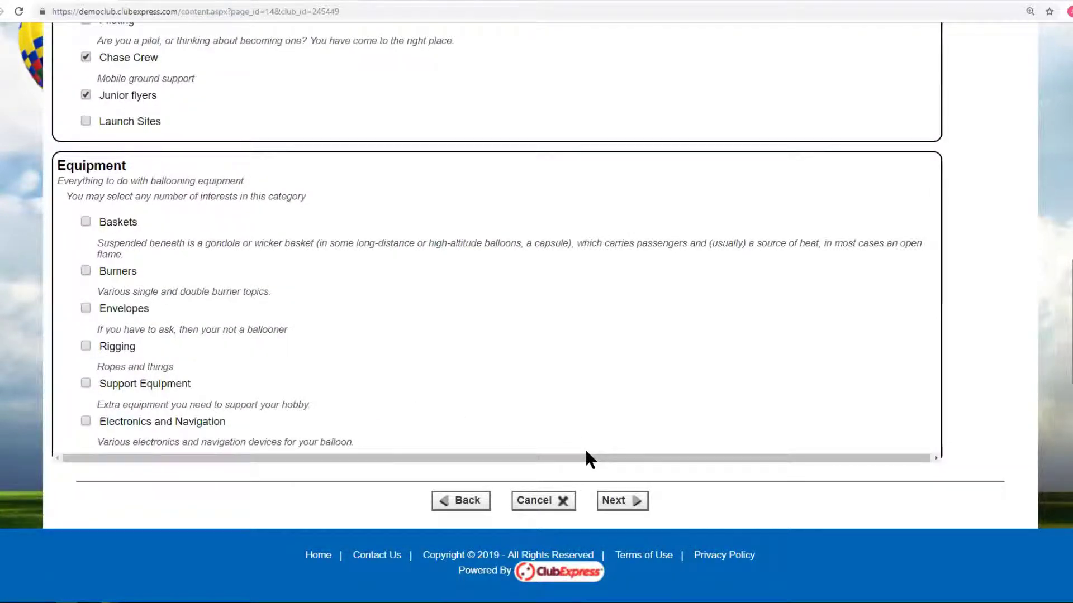
{"action": "left_click", "coordinate": [630, 501]}
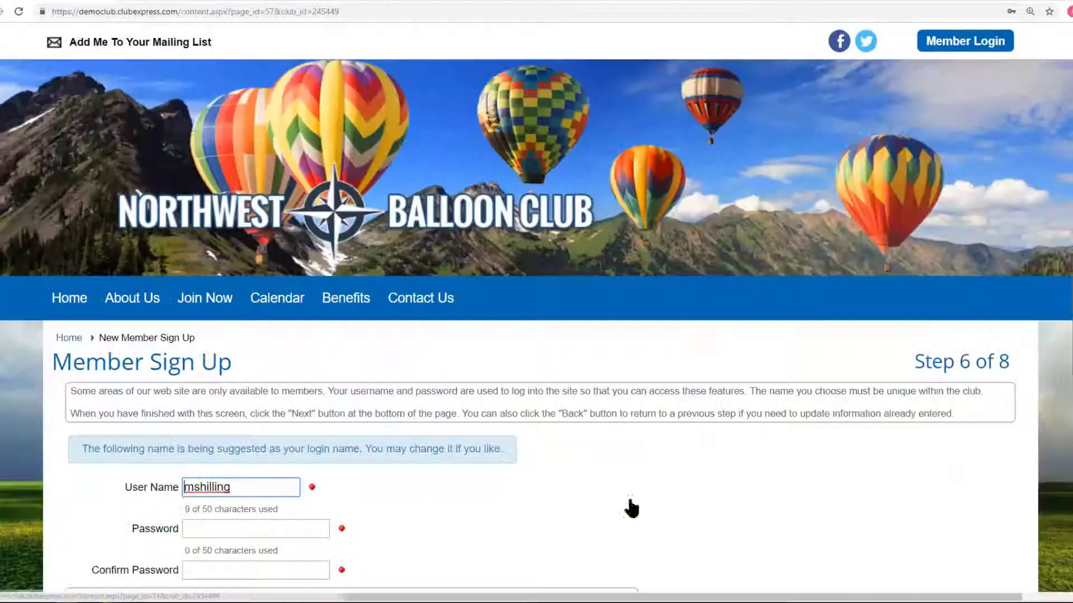
Set and confirm the account password, reaching the extra-charges step.
{"action": "scroll", "coordinate": [694, 439], "scroll_direction": "down", "scroll_amount": 4}
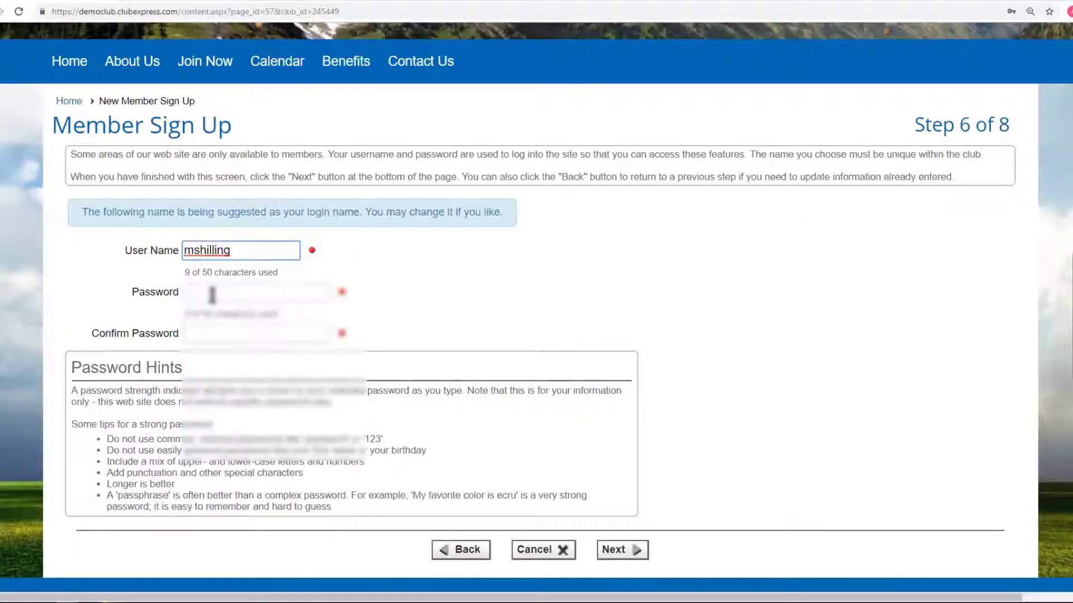
{"action": "left_click", "coordinate": [213, 291]}
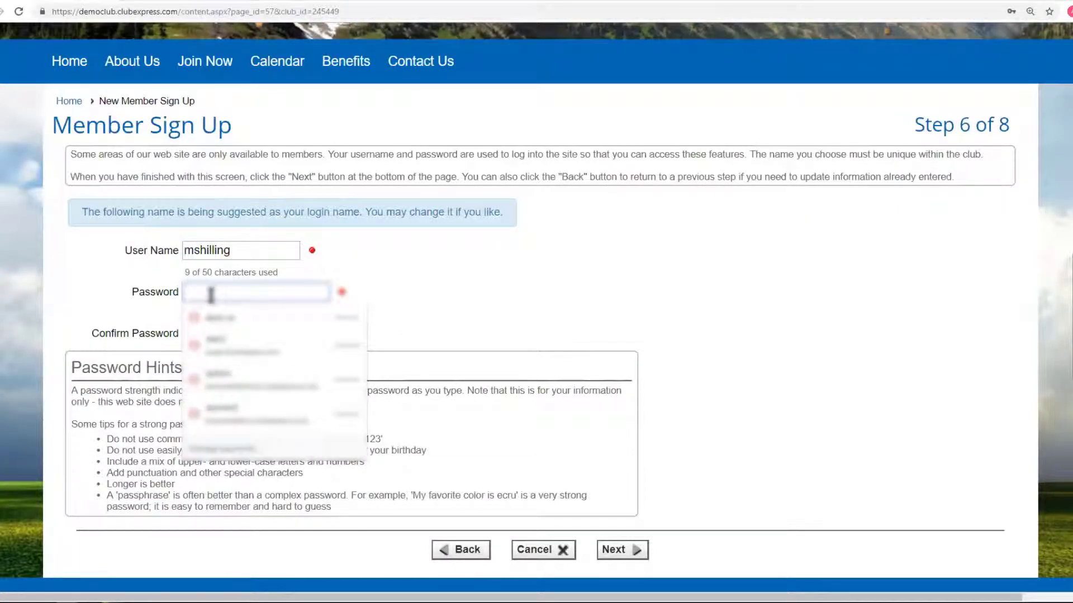
{"action": "type", "text": "*"}
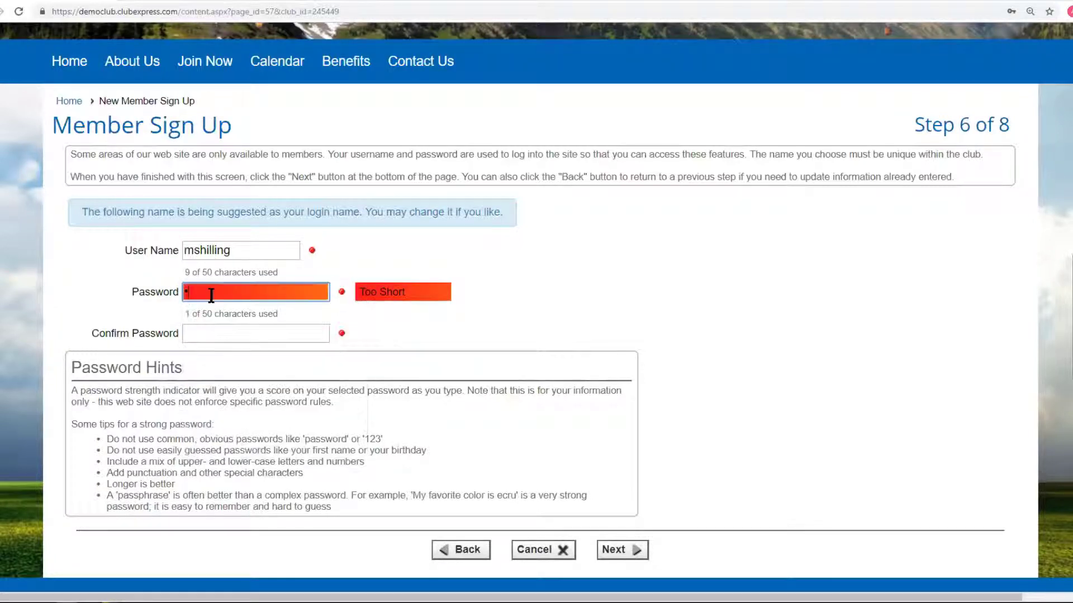
{"action": "type", "text": "*******"}
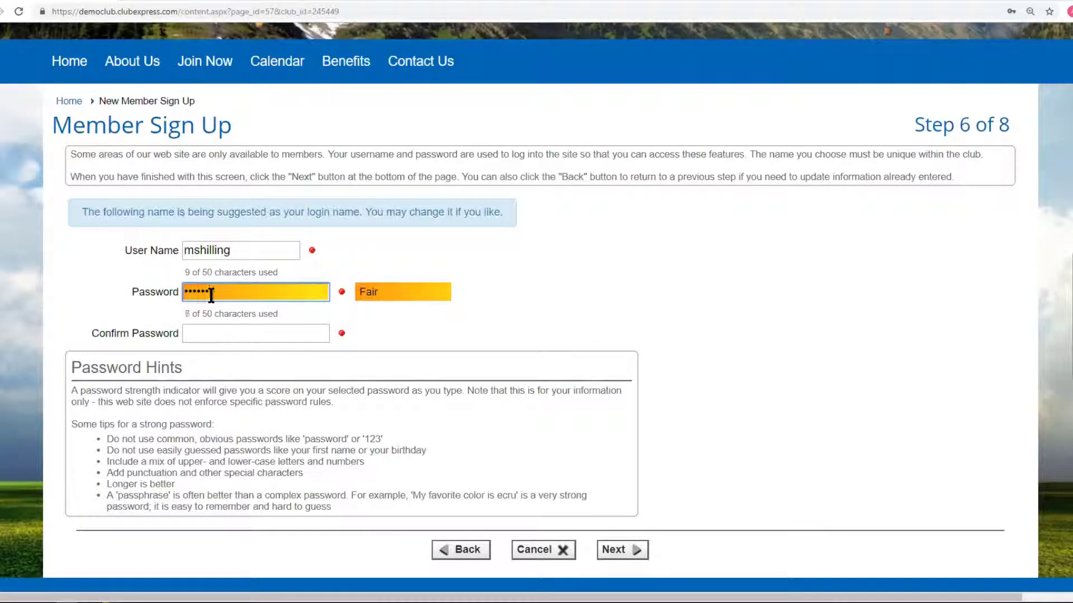
{"action": "left_click", "coordinate": [197, 325]}
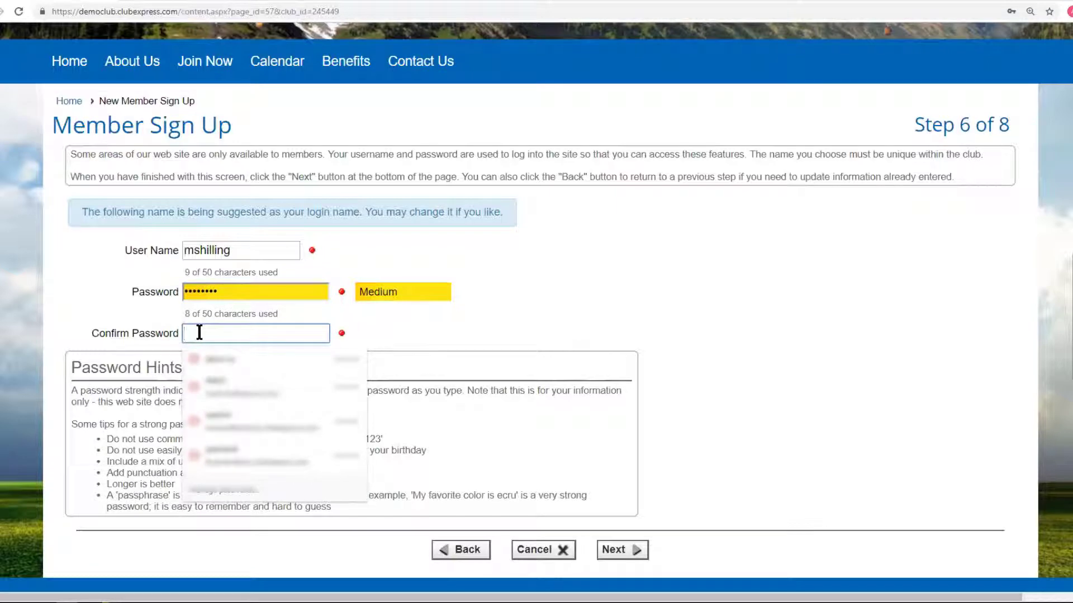
{"action": "type", "text": "********"}
{"action": "left_click", "coordinate": [615, 550]}
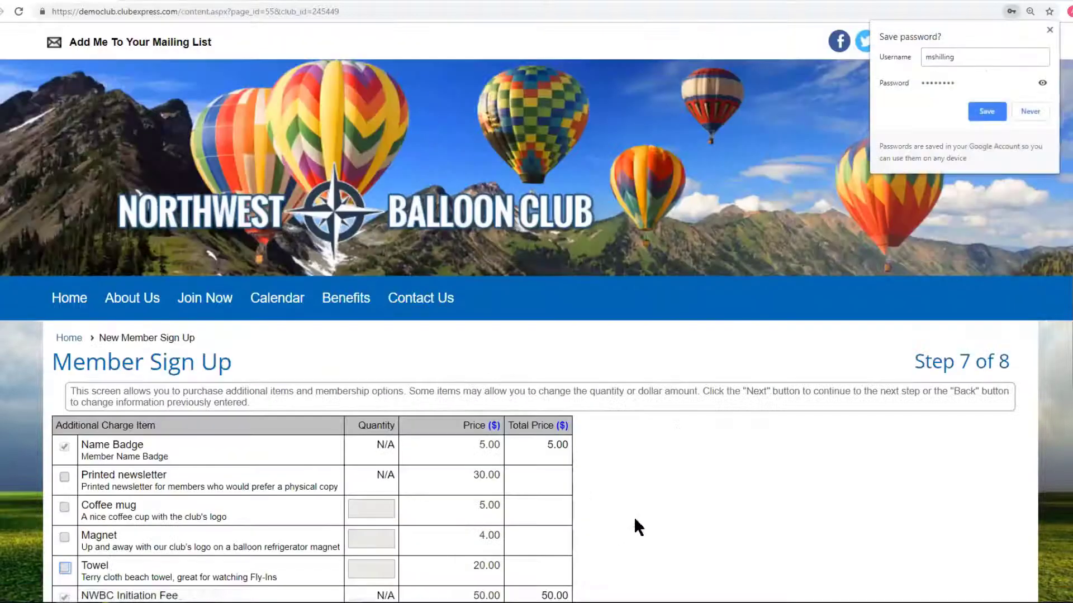
Dismiss the save-password prompt and highlight the Name Badge price and total charges.
{"action": "scroll", "coordinate": [711, 349], "scroll_direction": "down", "scroll_amount": 3}
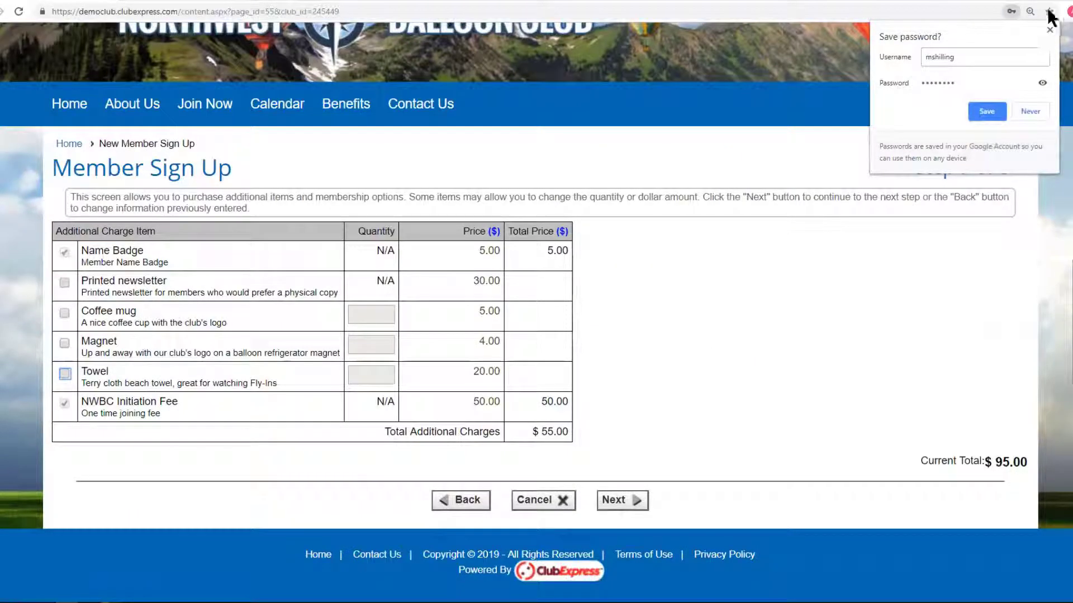
{"action": "left_click", "coordinate": [1050, 31]}
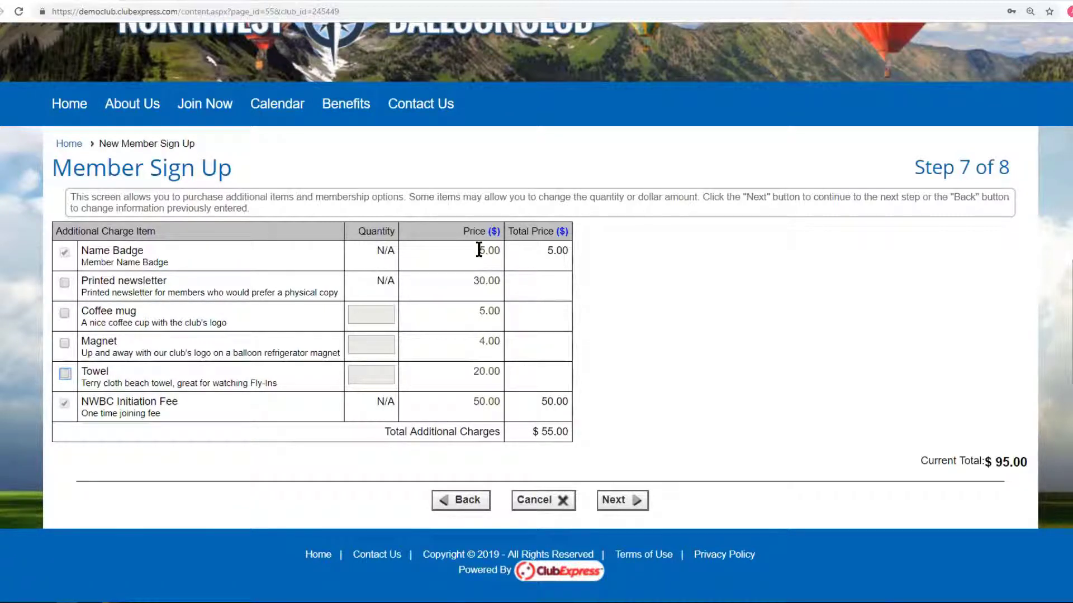
{"action": "left_click_drag", "start_coordinate": [486, 249], "coordinate": [564, 250]}
{"action": "left_click_drag", "start_coordinate": [533, 401], "coordinate": [573, 403]}
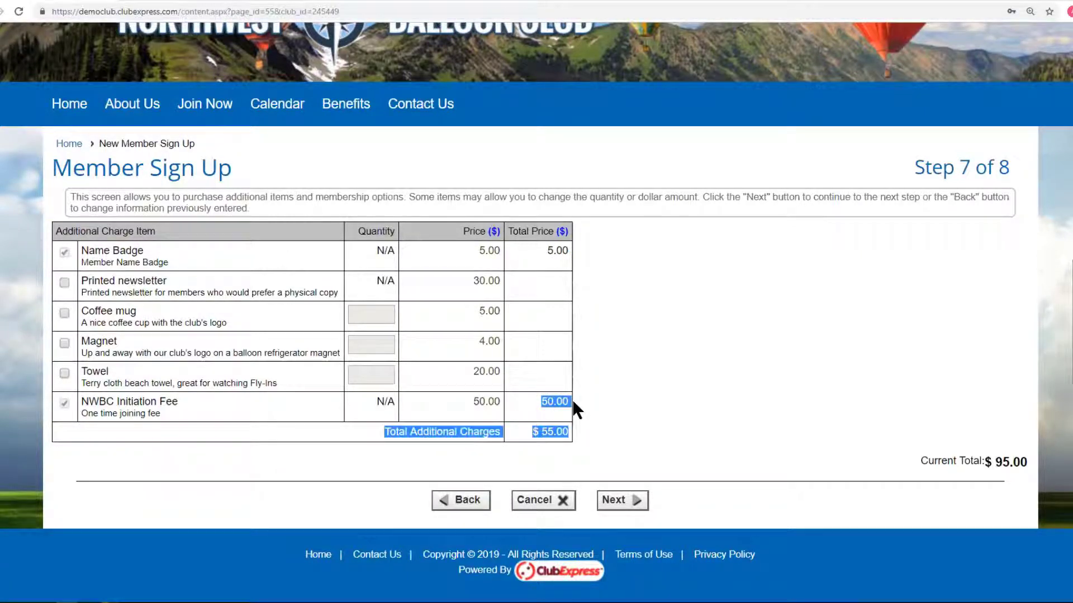
{"action": "left_click", "coordinate": [303, 409]}
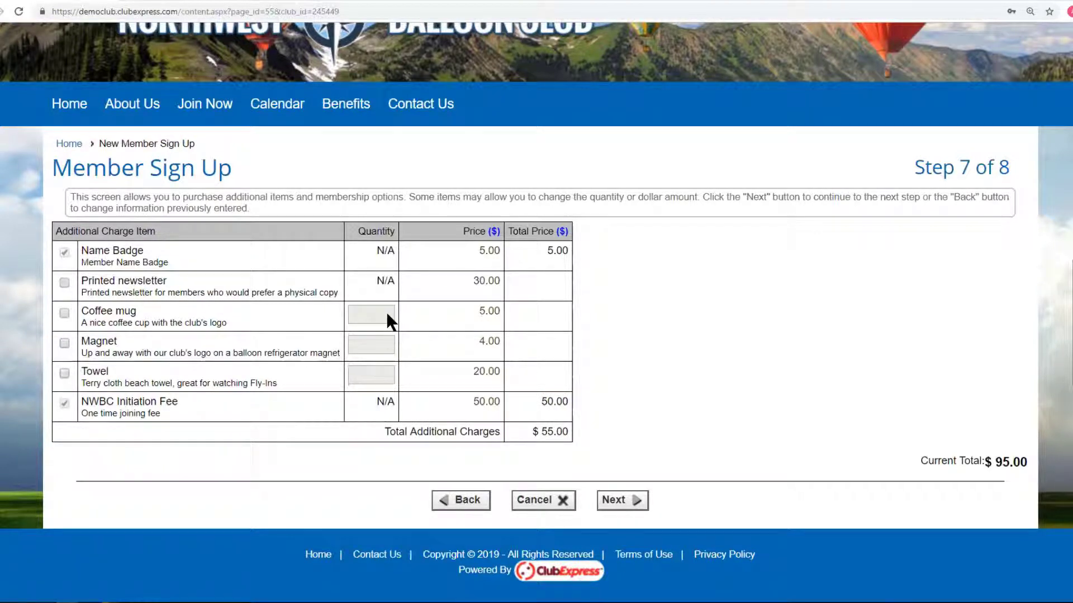
Add two coffee mugs and the printed newsletter, bringing the total to $135.00.
{"action": "left_click", "coordinate": [65, 311]}
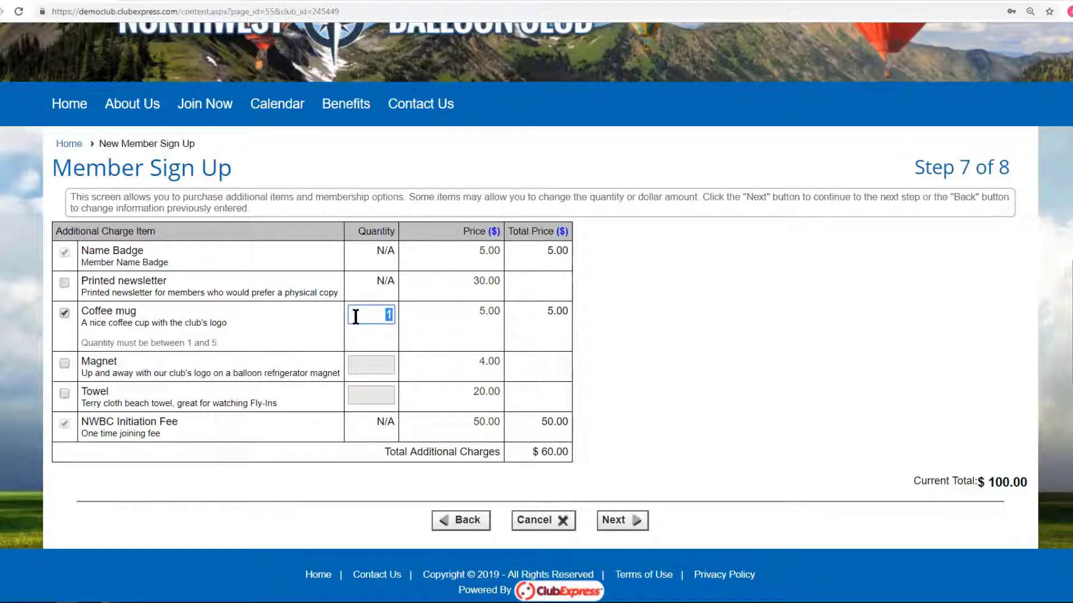
{"action": "type", "text": "2"}
{"action": "left_click", "coordinate": [379, 360]}
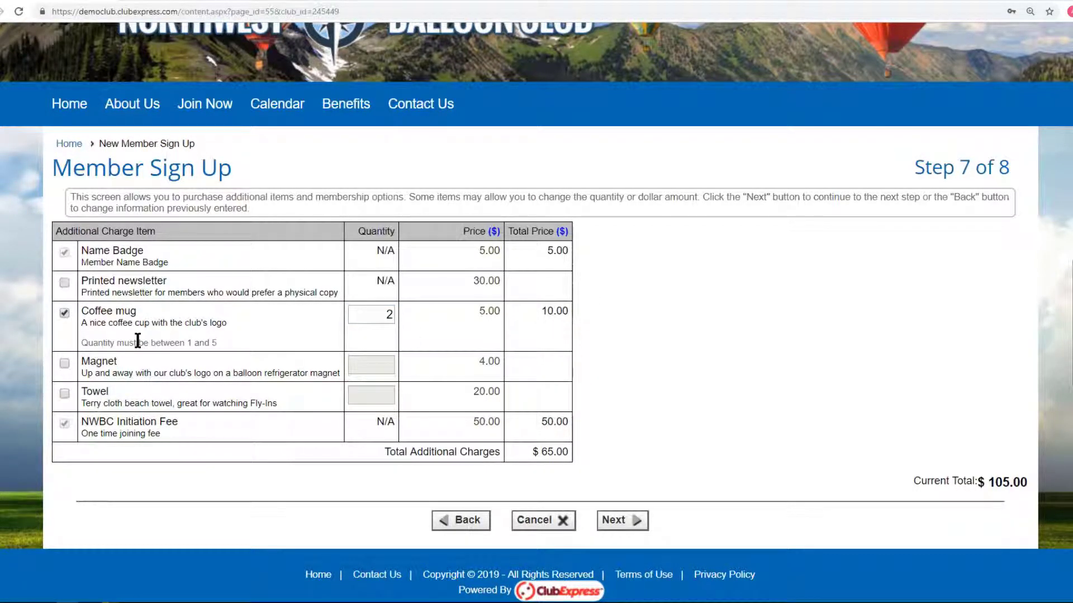
{"action": "left_click", "coordinate": [64, 283]}
{"action": "left_click", "coordinate": [632, 527]}
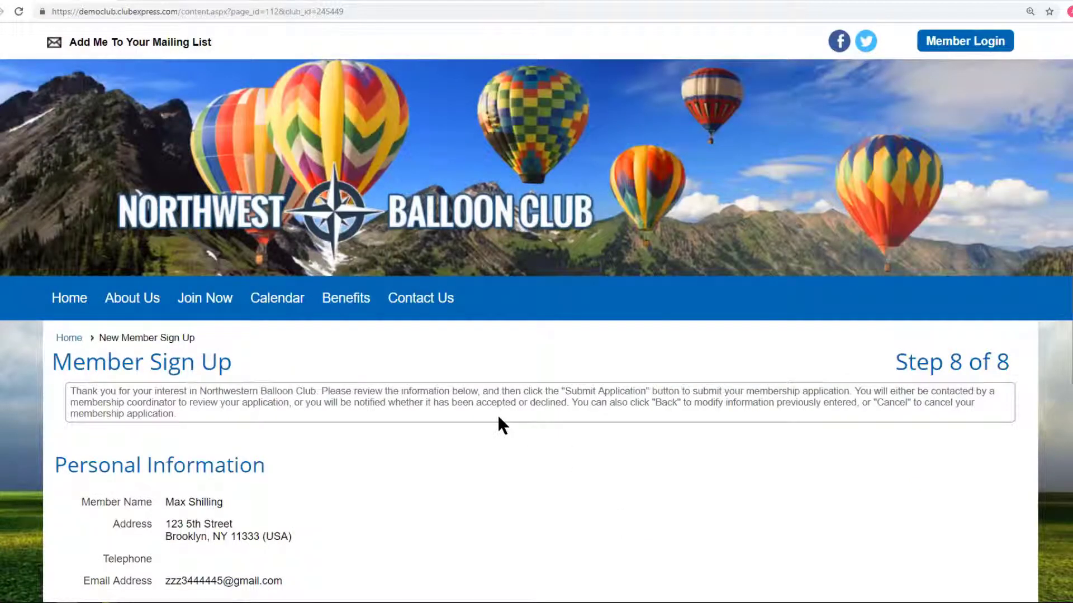
{"action": "scroll", "coordinate": [497, 415], "scroll_direction": "down", "scroll_amount": 8}
{"action": "scroll", "coordinate": [497, 415], "scroll_direction": "down", "scroll_amount": 1}
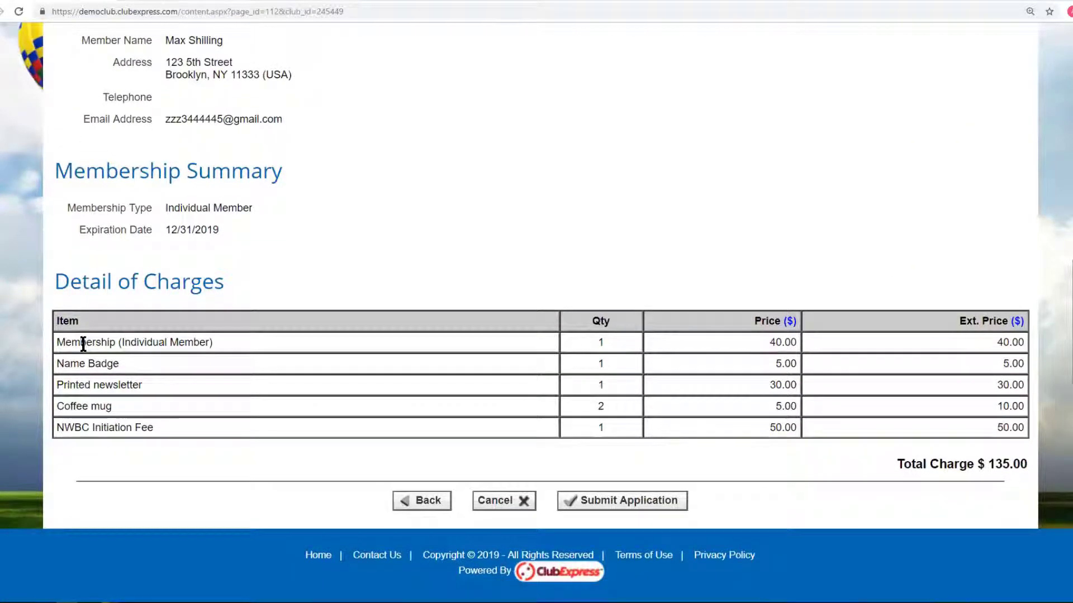
{"action": "double_click", "coordinate": [780, 343]}
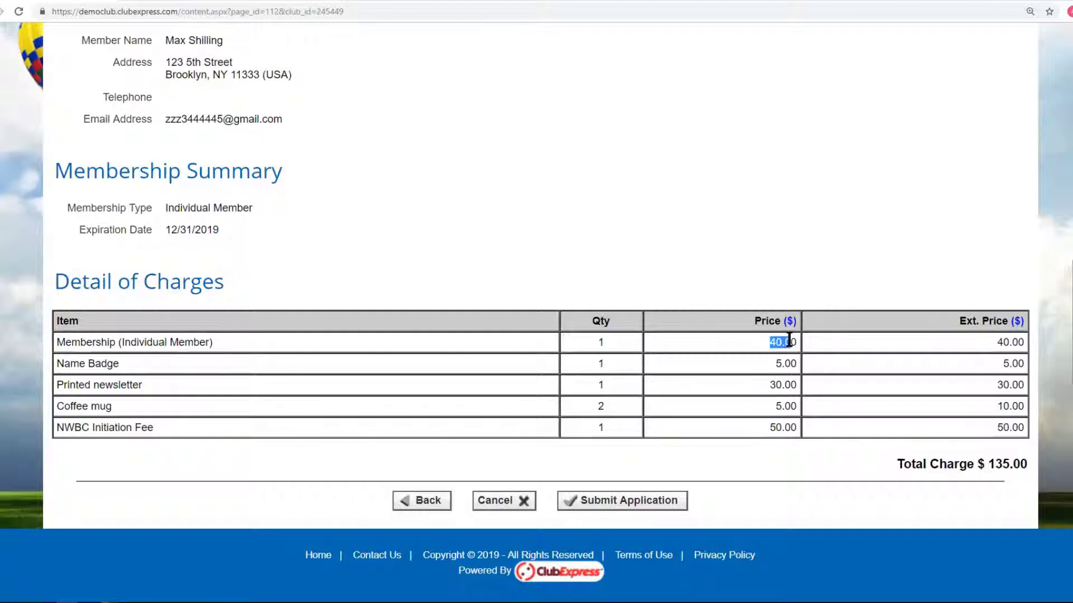
{"action": "double_click", "coordinate": [785, 364]}
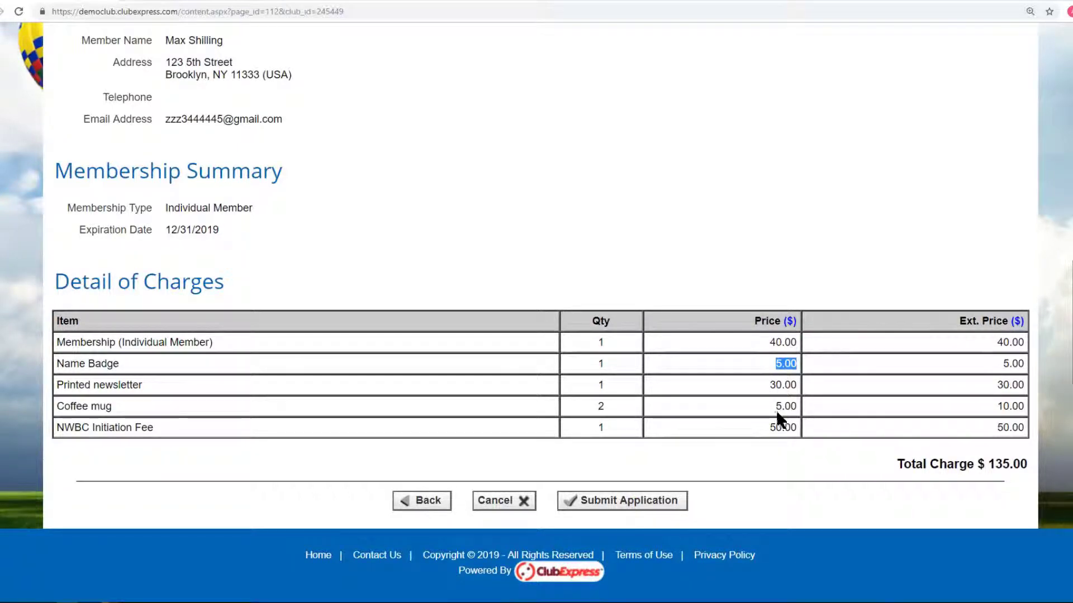
{"action": "double_click", "coordinate": [776, 427]}
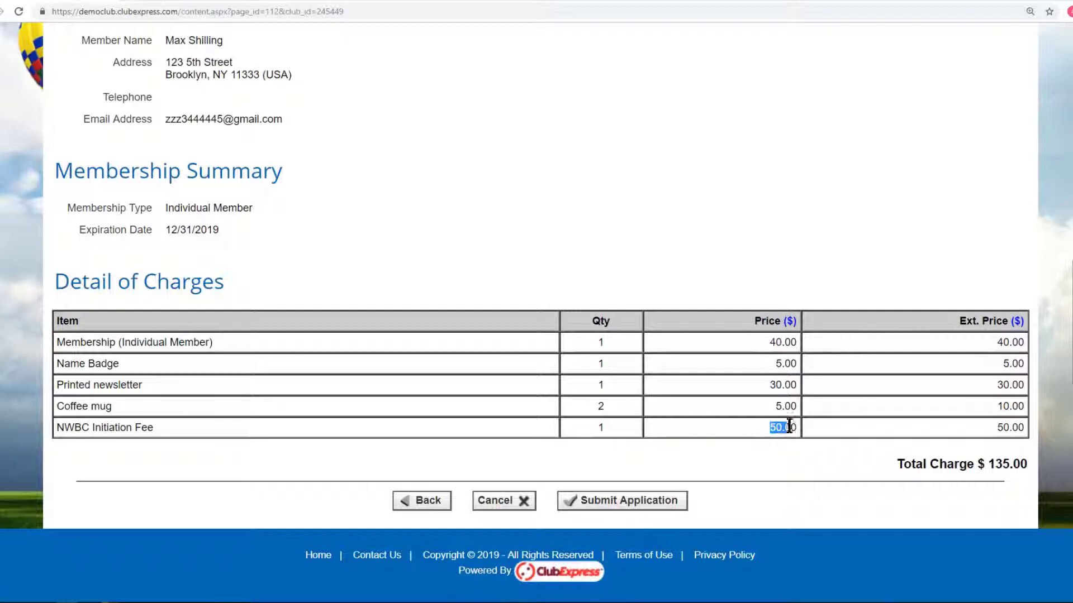
{"action": "double_click", "coordinate": [782, 385]}
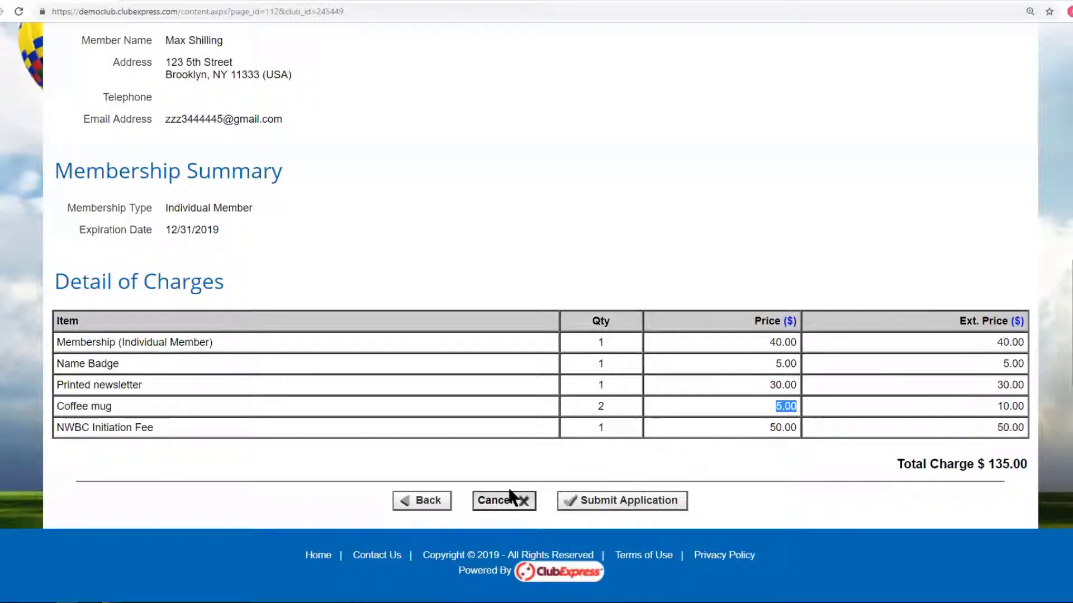
Cancel the pending membership application and go to the member login page.
{"action": "left_click", "coordinate": [506, 506]}
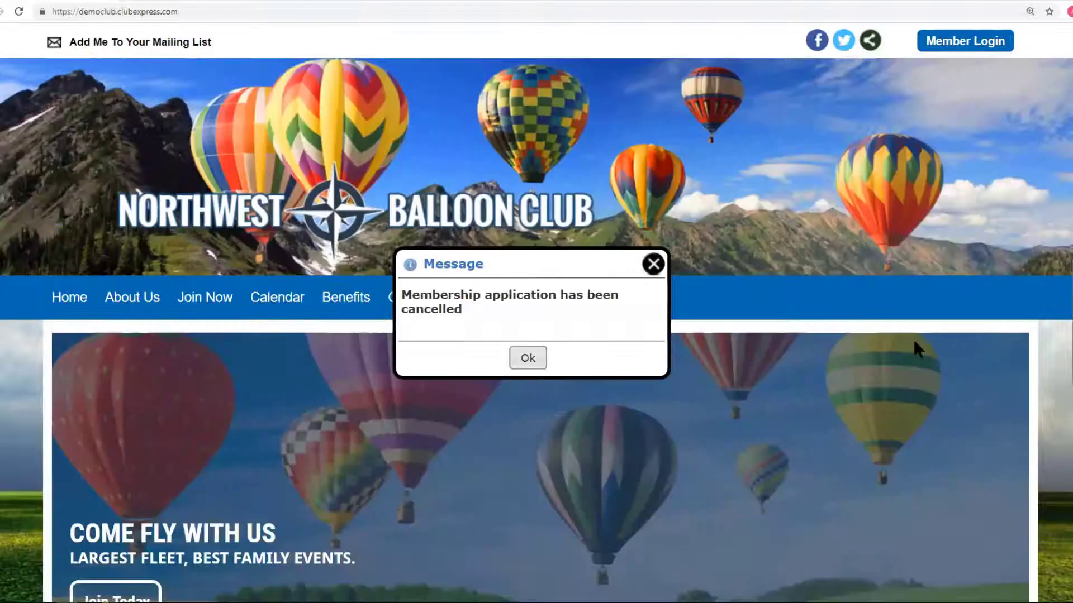
{"action": "left_click", "coordinate": [653, 265]}
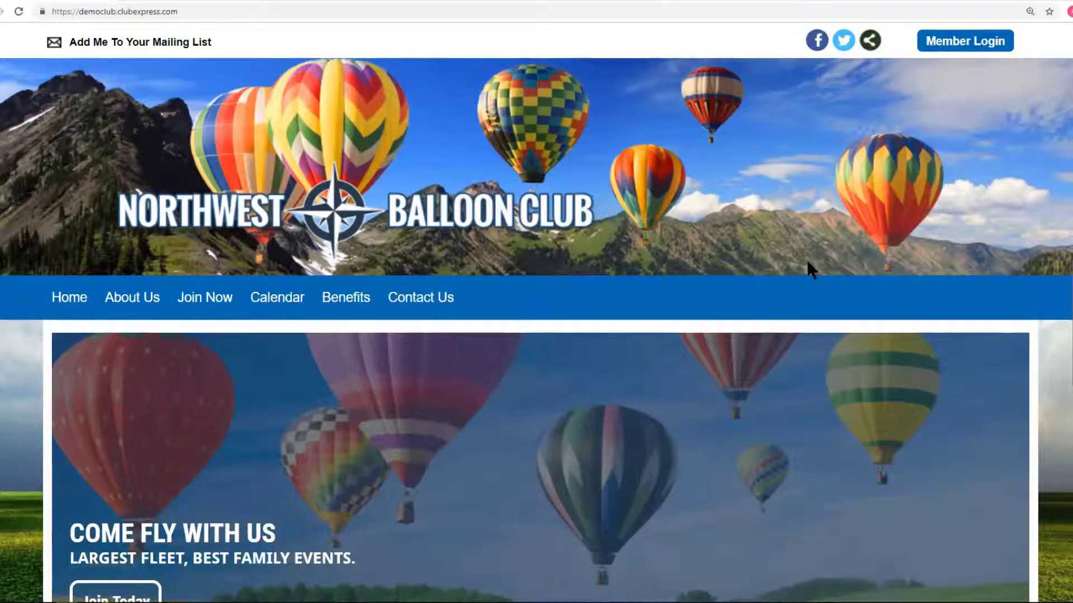
{"action": "left_click", "coordinate": [964, 43]}
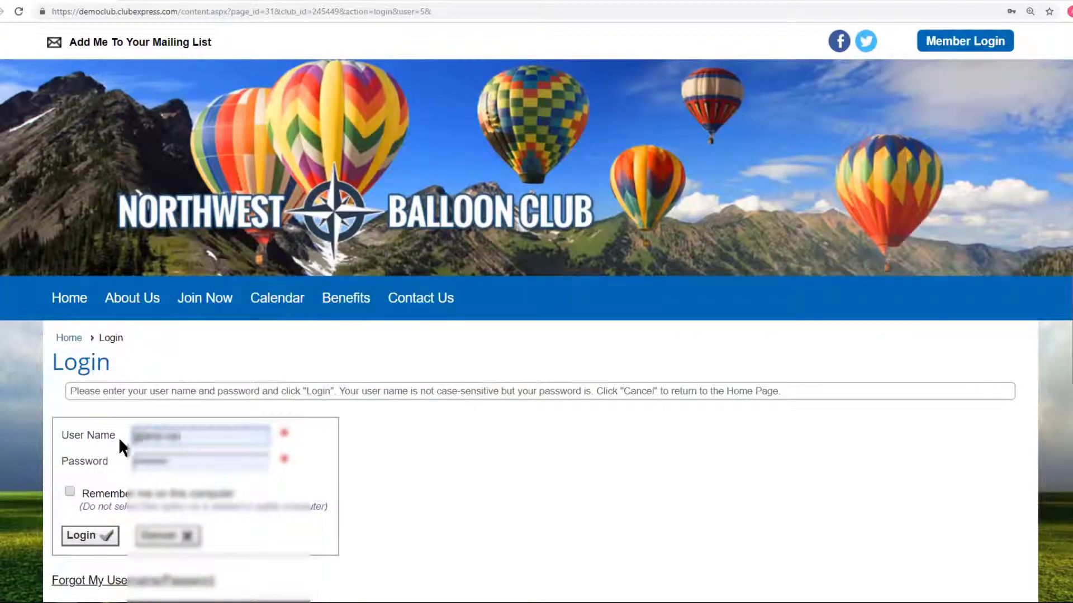
Sign in with the member user name and password, then dismiss the pending payment reminder.
{"action": "left_click", "coordinate": [136, 434]}
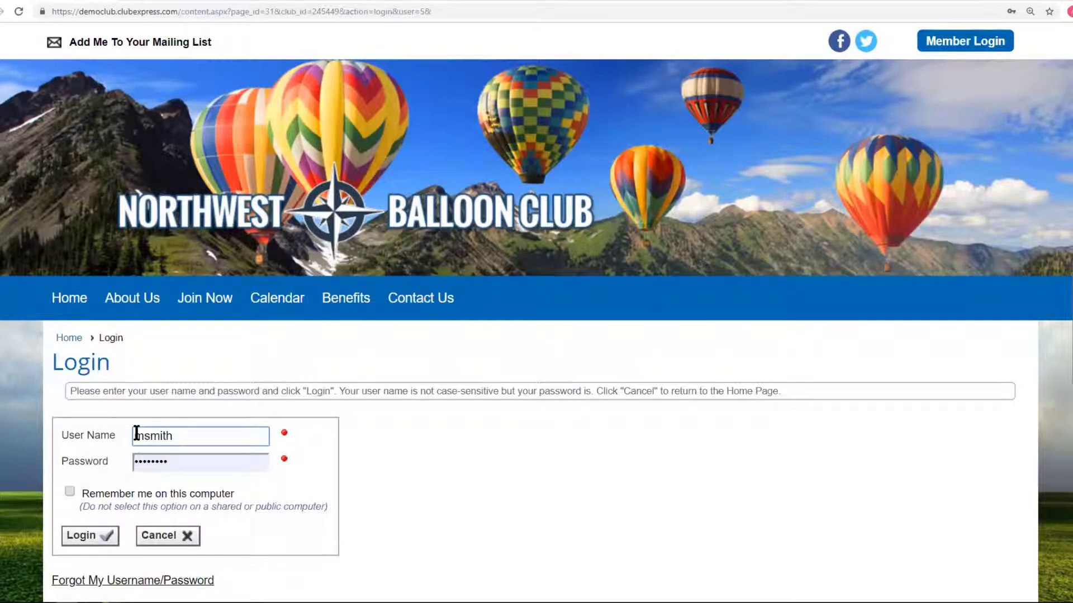
{"action": "key", "text": "Tab"}
{"action": "type", "text": "•••••"}
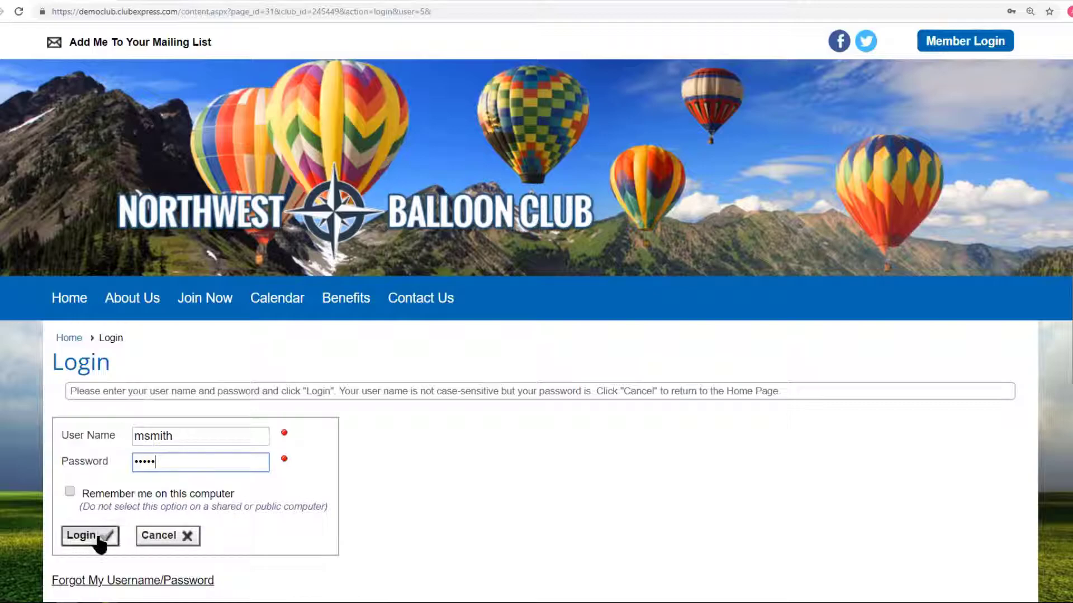
{"action": "left_click", "coordinate": [78, 537]}
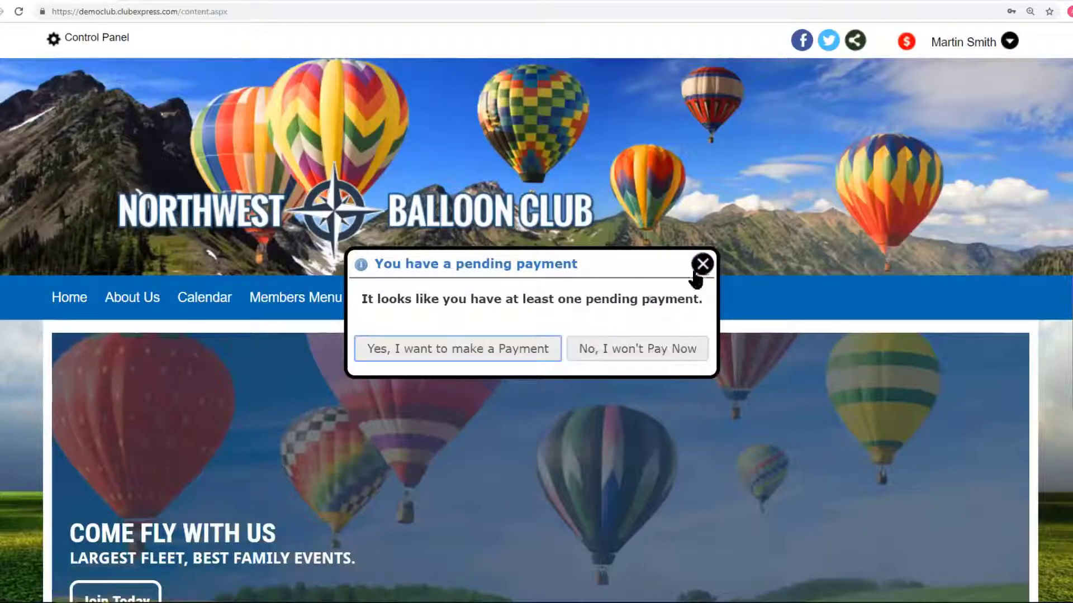
{"action": "left_click", "coordinate": [701, 266]}
Open the Financial Accounts page from the Control Panel's Money tab.
{"action": "left_click", "coordinate": [86, 39]}
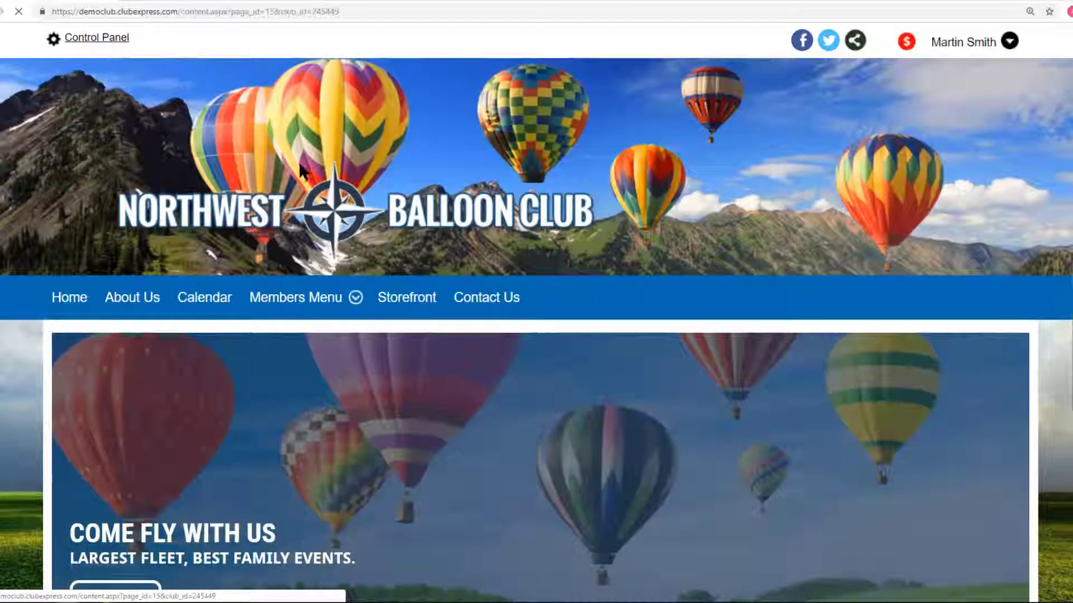
{"action": "scroll", "coordinate": [602, 379], "scroll_direction": "down", "scroll_amount": 1}
{"action": "scroll", "coordinate": [602, 385], "scroll_direction": "down", "scroll_amount": 3}
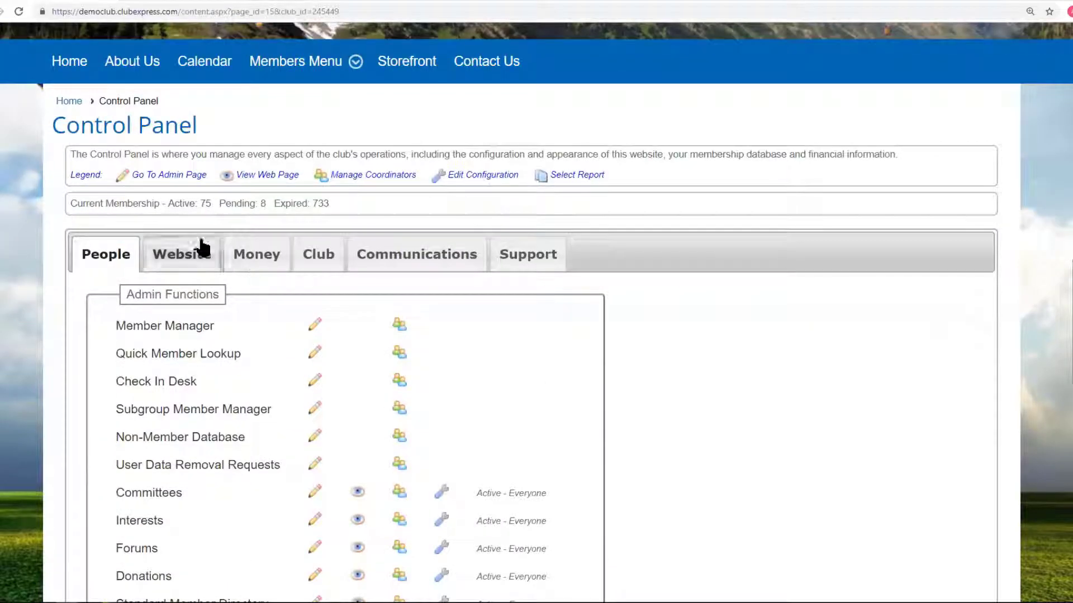
{"action": "left_click", "coordinate": [257, 258]}
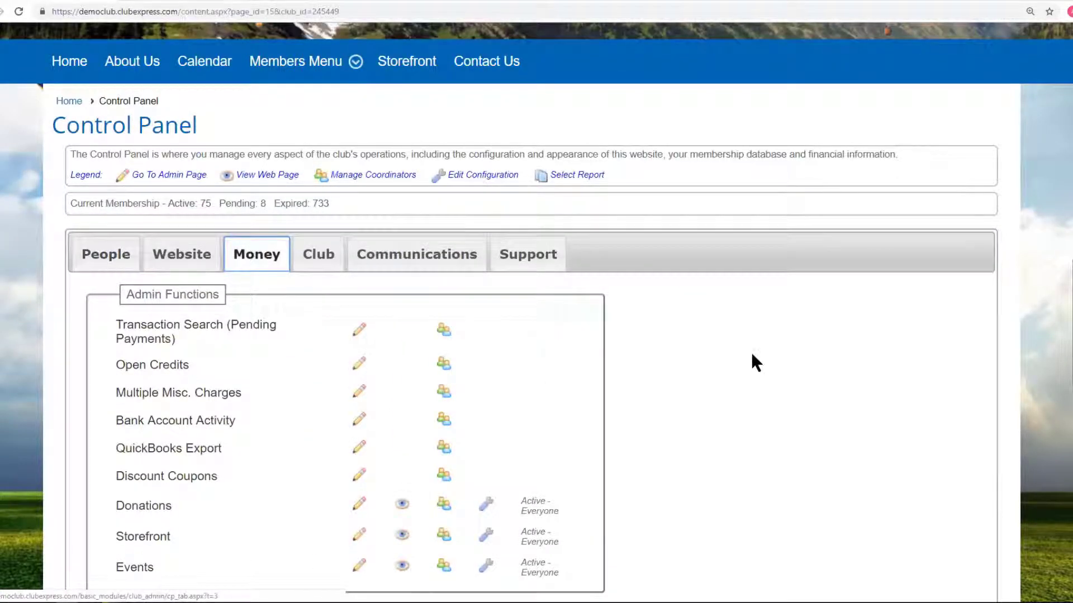
{"action": "scroll", "coordinate": [751, 352], "scroll_direction": "down", "scroll_amount": 10}
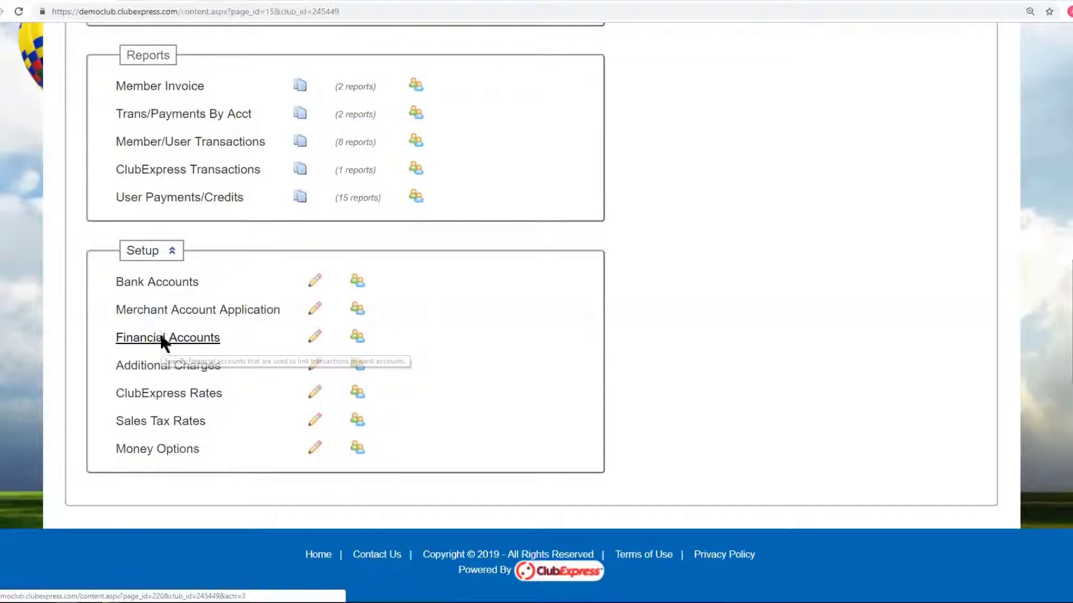
{"action": "left_click", "coordinate": [160, 339]}
Open the AMO:Membership Dues account editor, close it unsaved, and return to the Control Panel.
{"action": "scroll", "coordinate": [717, 372], "scroll_direction": "down", "scroll_amount": 2}
{"action": "scroll", "coordinate": [715, 368], "scroll_direction": "down", "scroll_amount": 3}
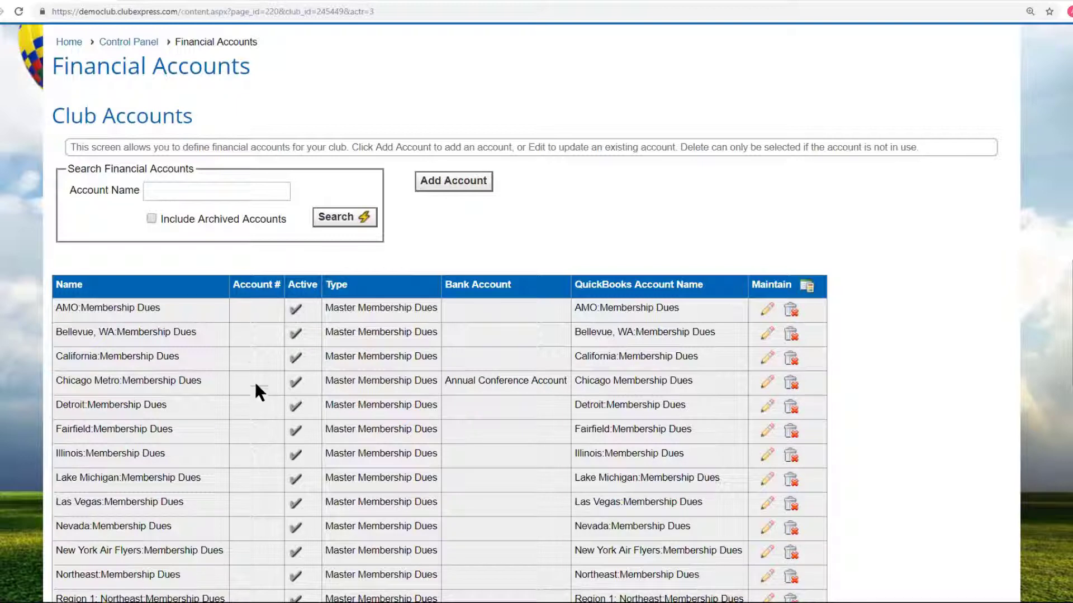
{"action": "left_click", "coordinate": [772, 311]}
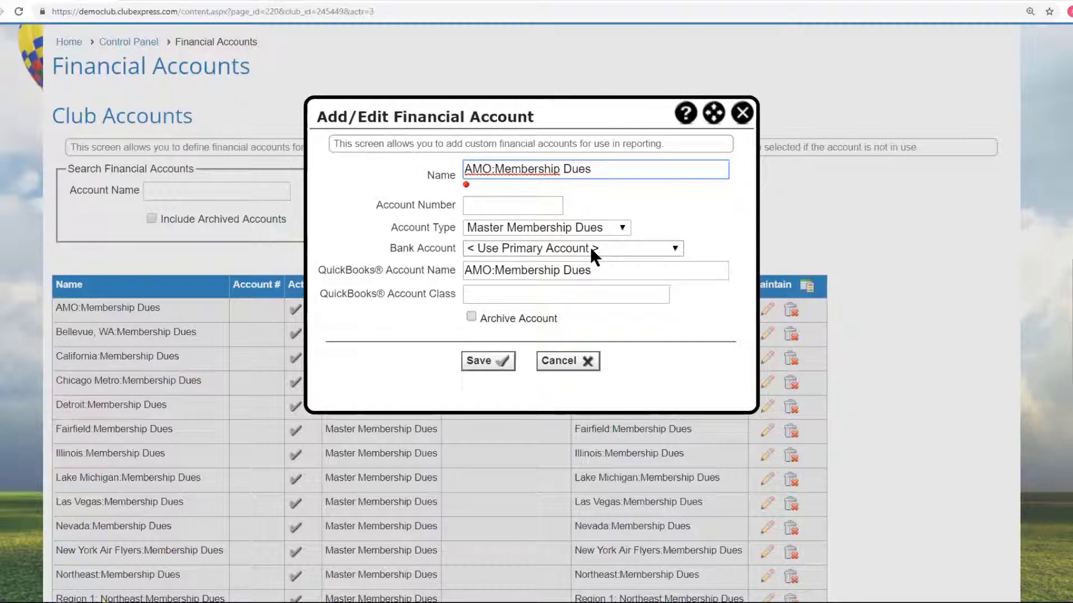
{"action": "left_click", "coordinate": [742, 113]}
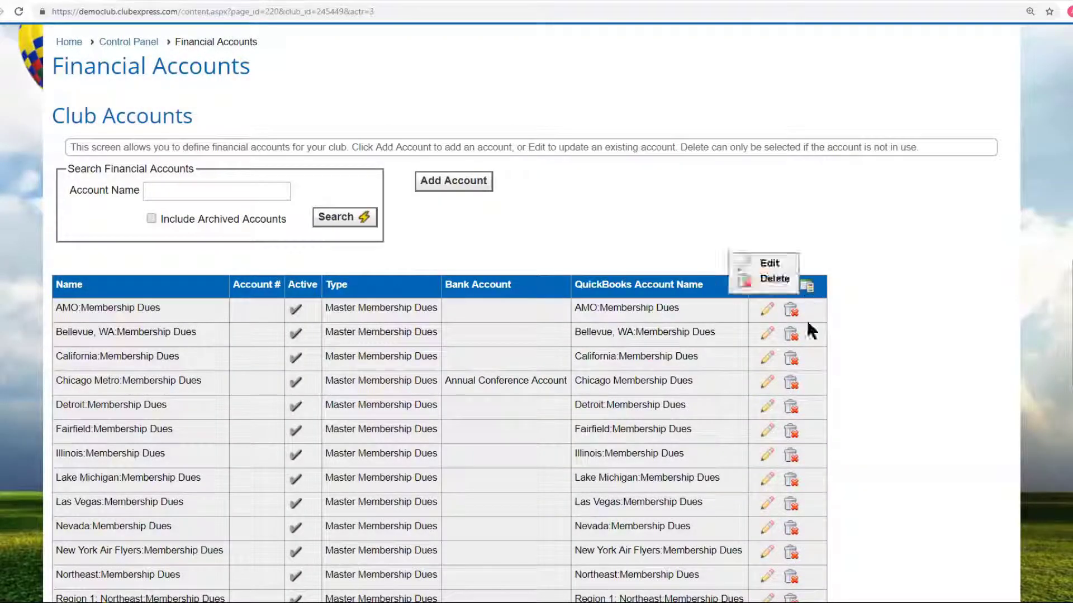
{"action": "key", "text": "alt+Left"}
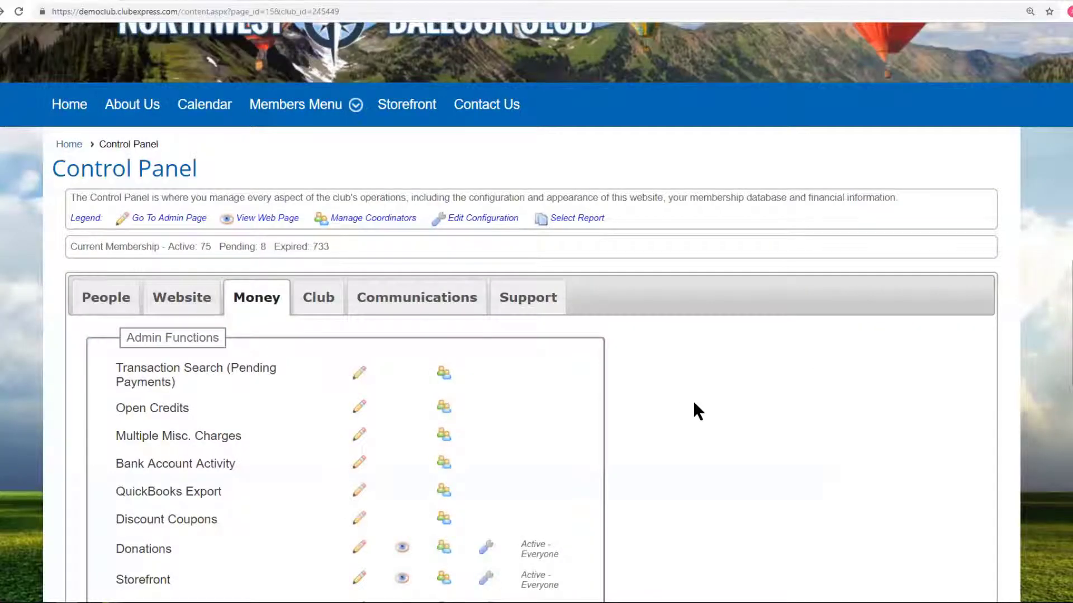
{"action": "scroll", "coordinate": [693, 400], "scroll_direction": "down", "scroll_amount": 10}
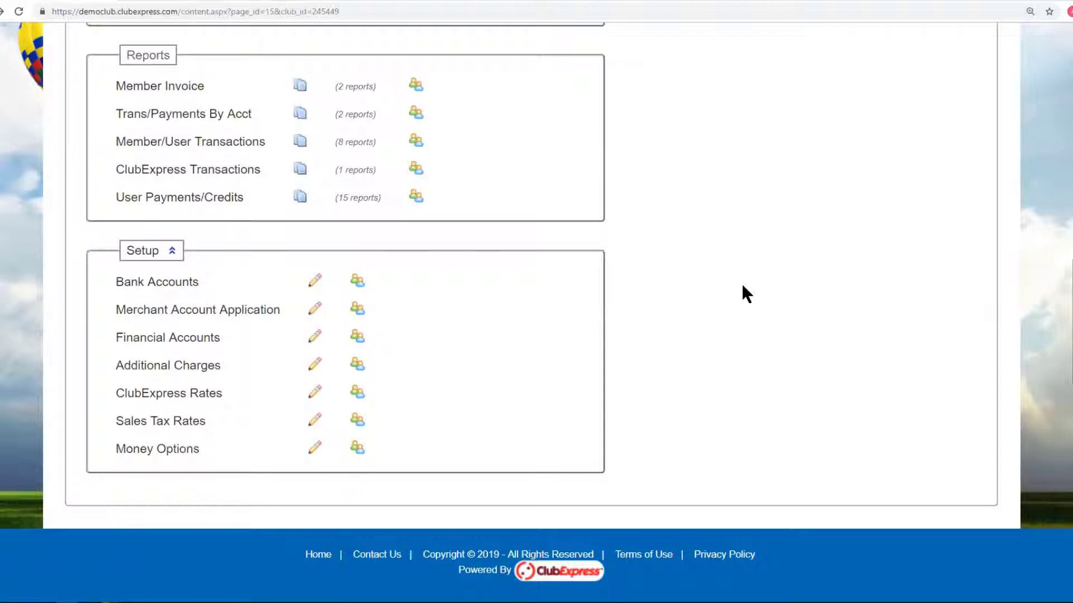
{"action": "scroll", "coordinate": [920, 355], "scroll_direction": "up", "scroll_amount": 10}
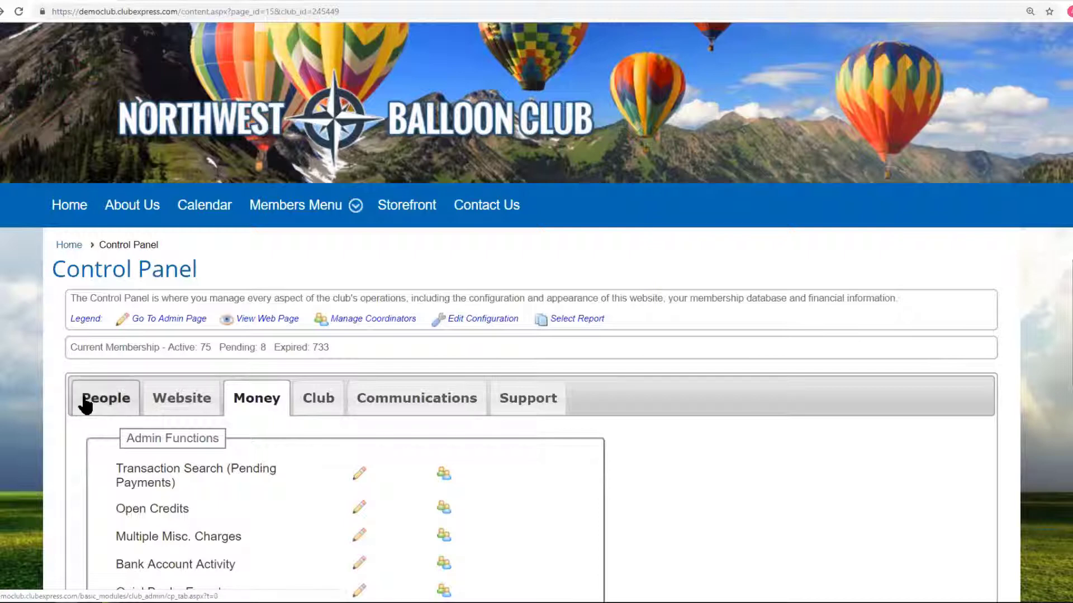
{"action": "scroll", "coordinate": [761, 376], "scroll_direction": "down", "scroll_amount": 10}
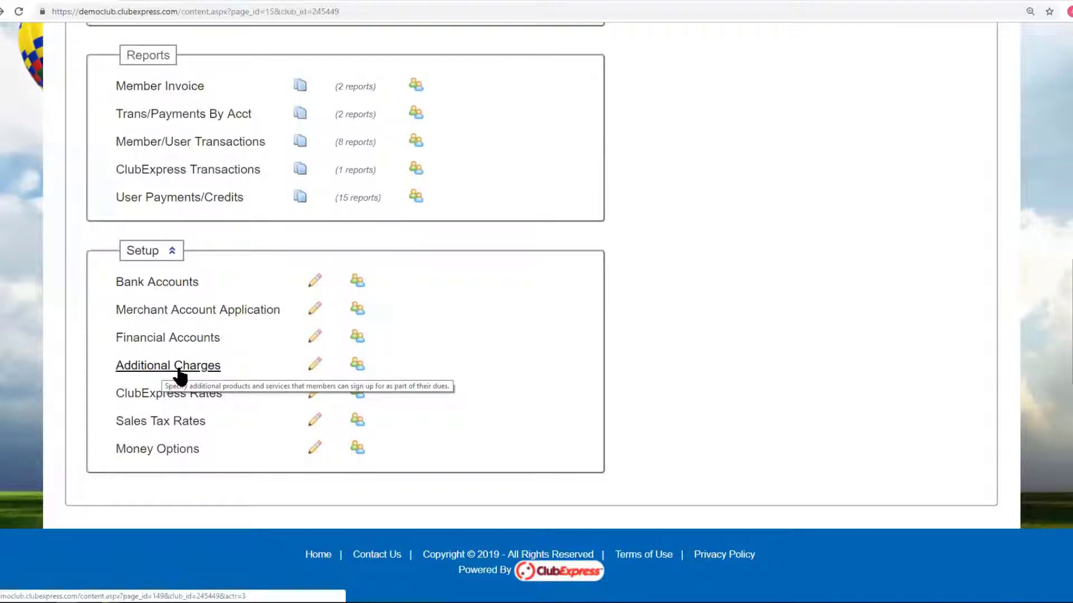
{"action": "scroll", "coordinate": [531, 312], "scroll_direction": "up", "scroll_amount": 2}
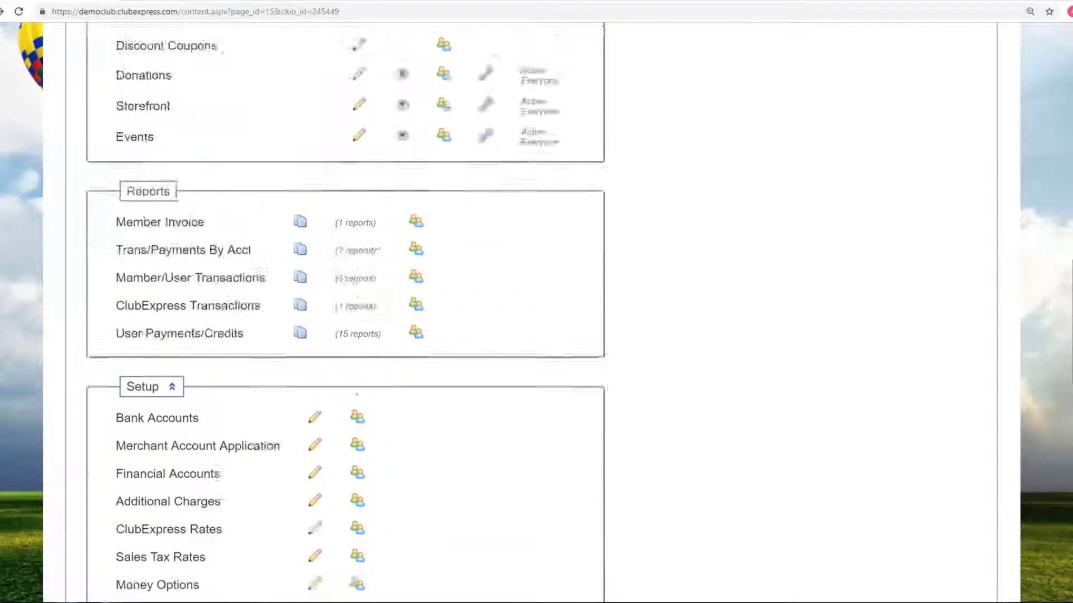
{"action": "scroll", "coordinate": [930, 148], "scroll_direction": "up", "scroll_amount": 10}
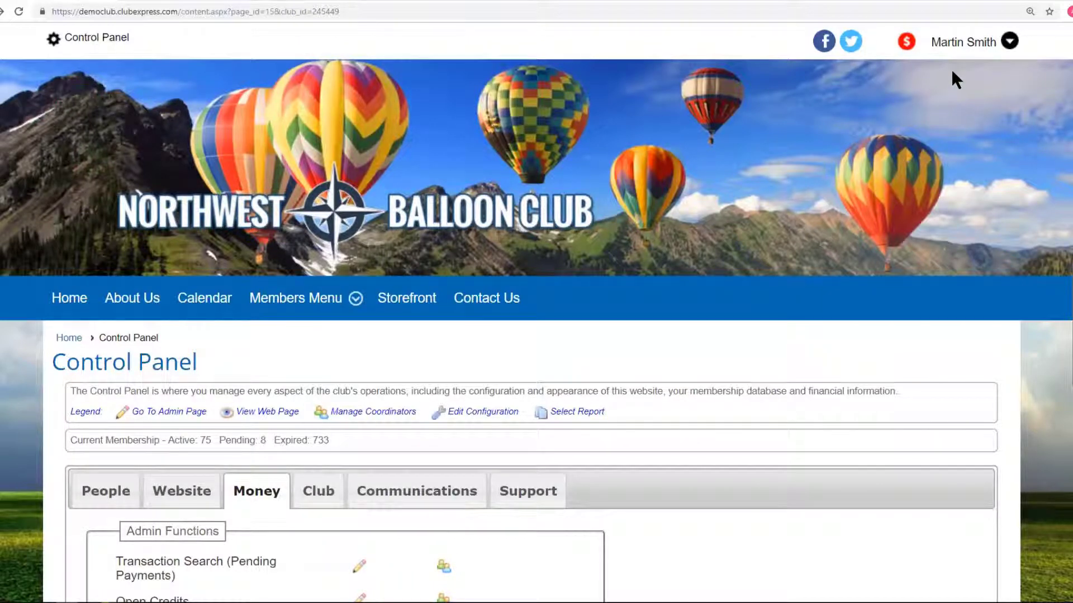
View the Optional Additional Charges section of the member profile.
{"action": "left_click", "coordinate": [957, 43]}
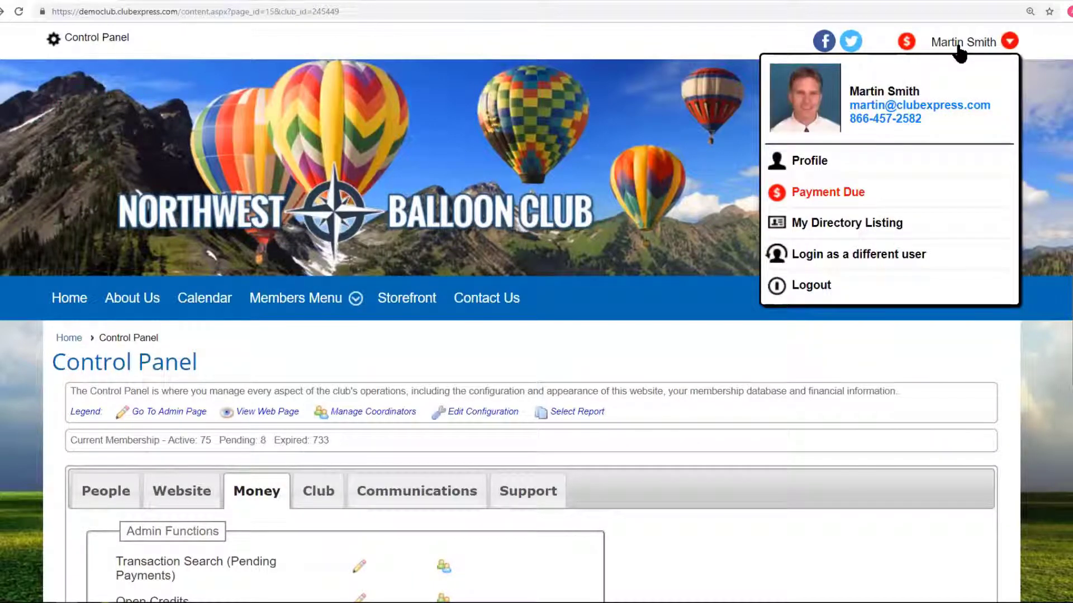
{"action": "left_click", "coordinate": [810, 162]}
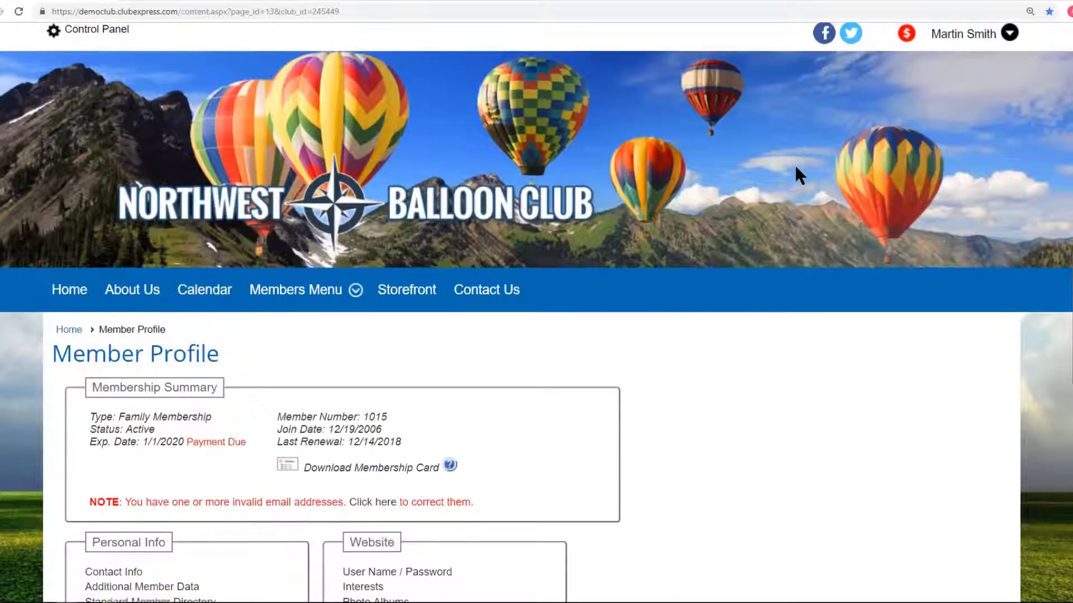
{"action": "scroll", "coordinate": [795, 165], "scroll_direction": "down", "scroll_amount": 5}
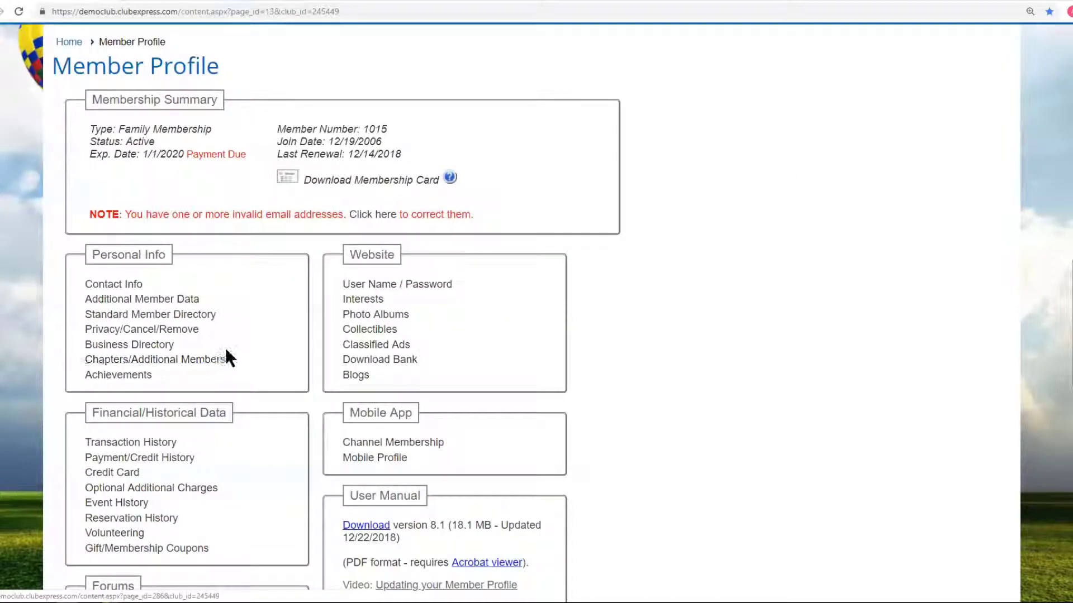
{"action": "scroll", "coordinate": [246, 349], "scroll_direction": "down", "scroll_amount": 3}
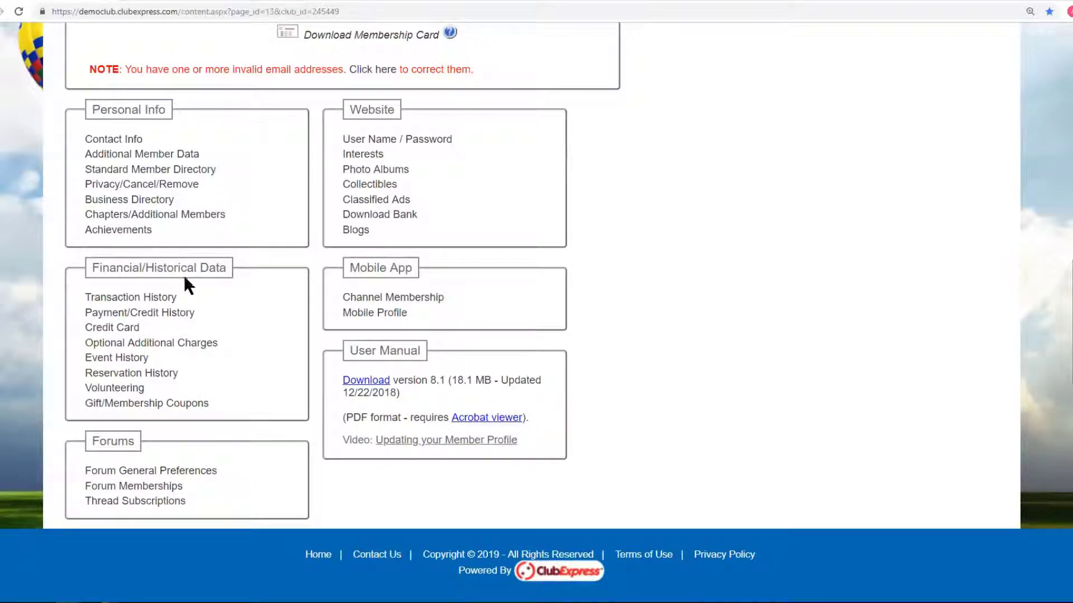
{"action": "left_click", "coordinate": [182, 351]}
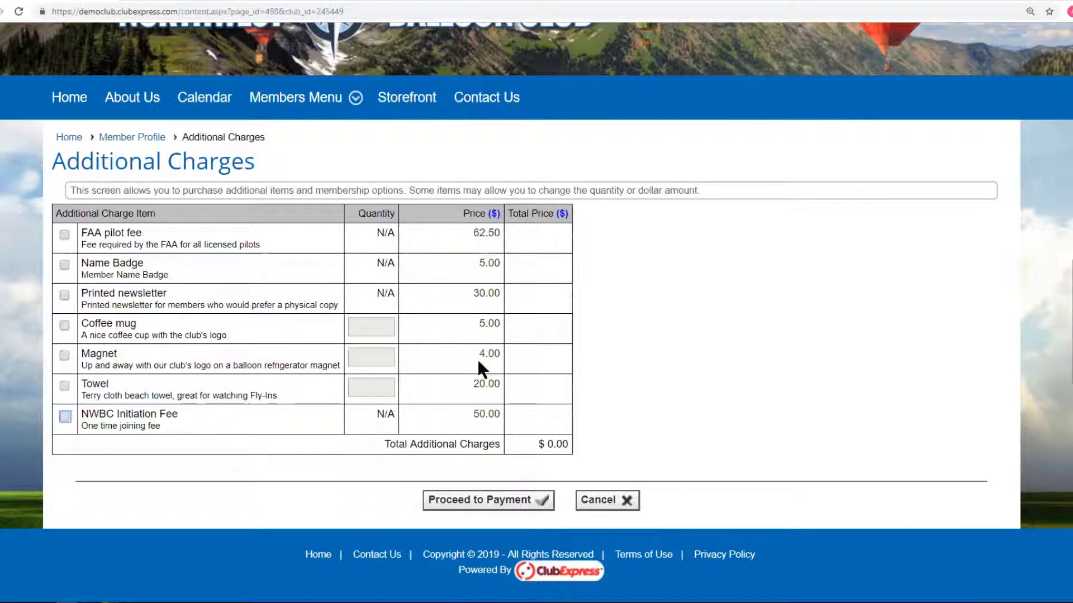
Return to the Control Panel's Money functions and Setup items.
{"action": "scroll", "coordinate": [313, 256], "scroll_direction": "up", "scroll_amount": 4}
{"action": "left_click", "coordinate": [92, 39]}
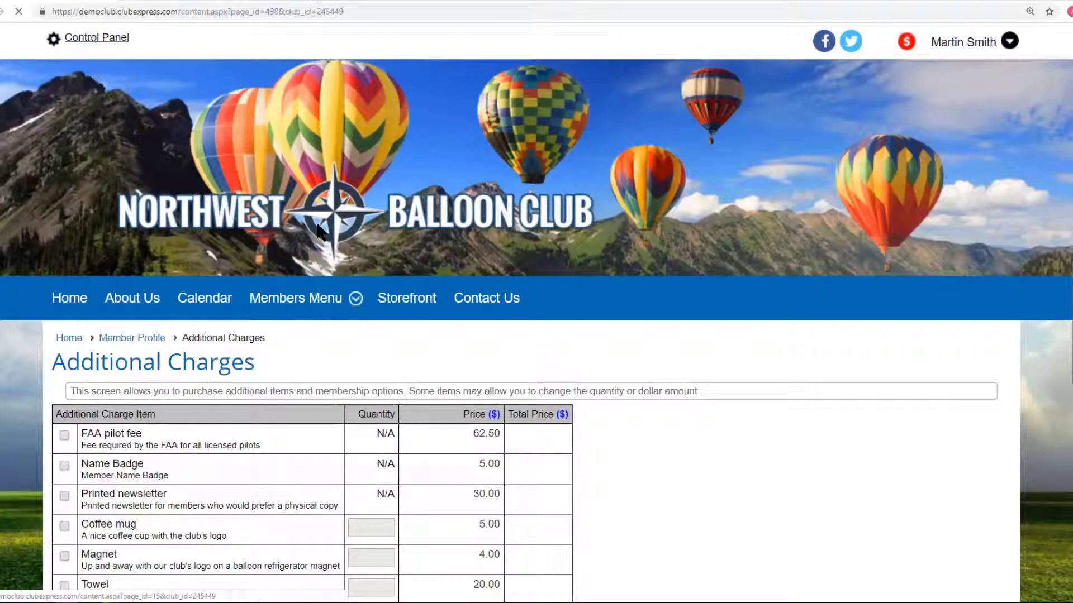
{"action": "scroll", "coordinate": [450, 418], "scroll_direction": "down", "scroll_amount": 10}
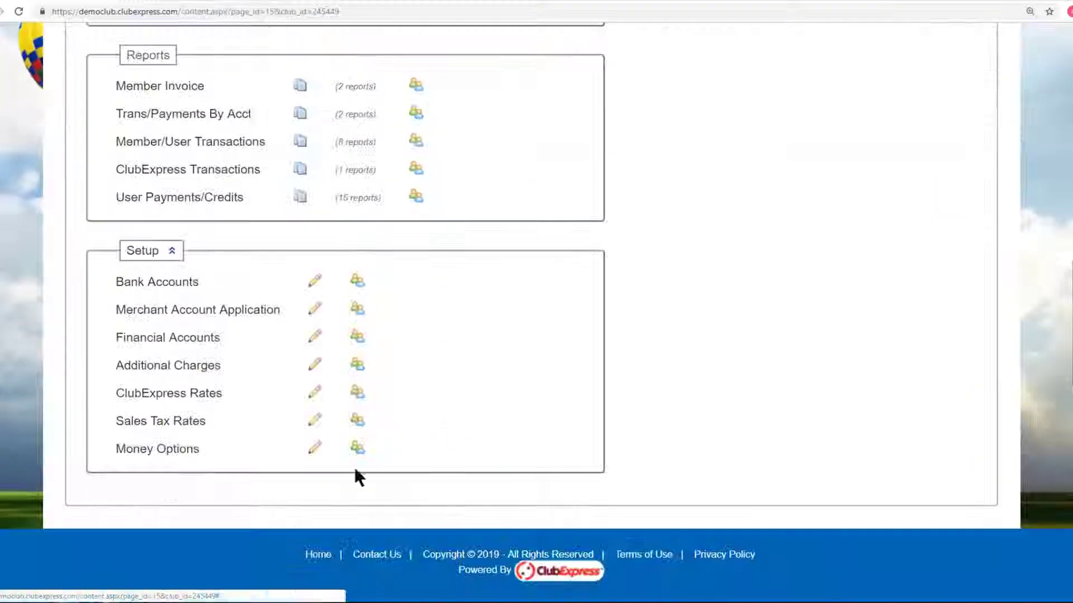
Set the NWBC Initiation Fee's renewal availability to Not Available and save it.
{"action": "left_click", "coordinate": [197, 367]}
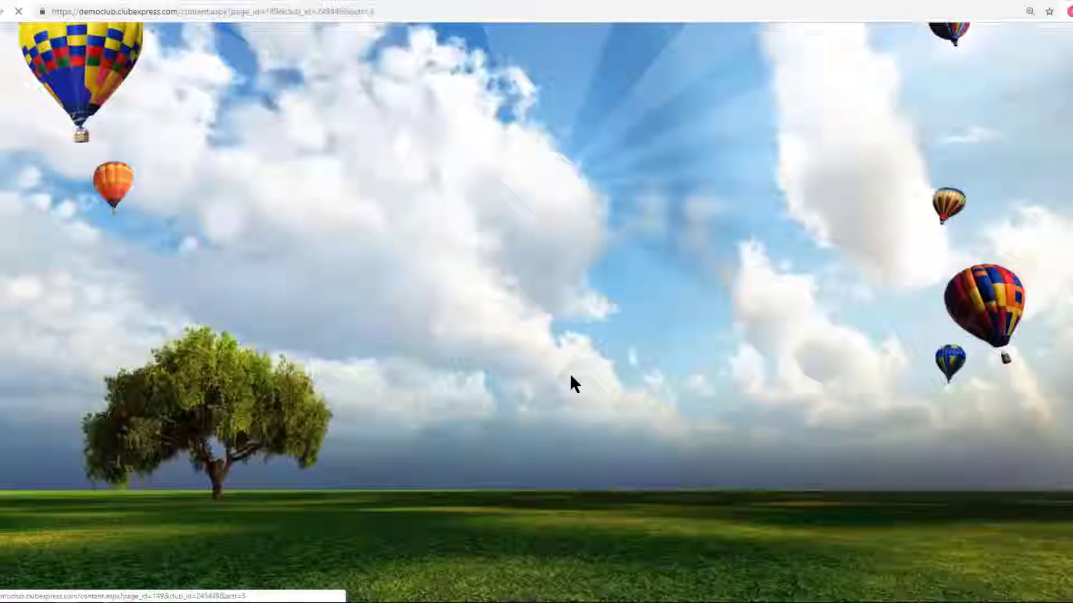
{"action": "scroll", "coordinate": [446, 333], "scroll_direction": "down", "scroll_amount": 5}
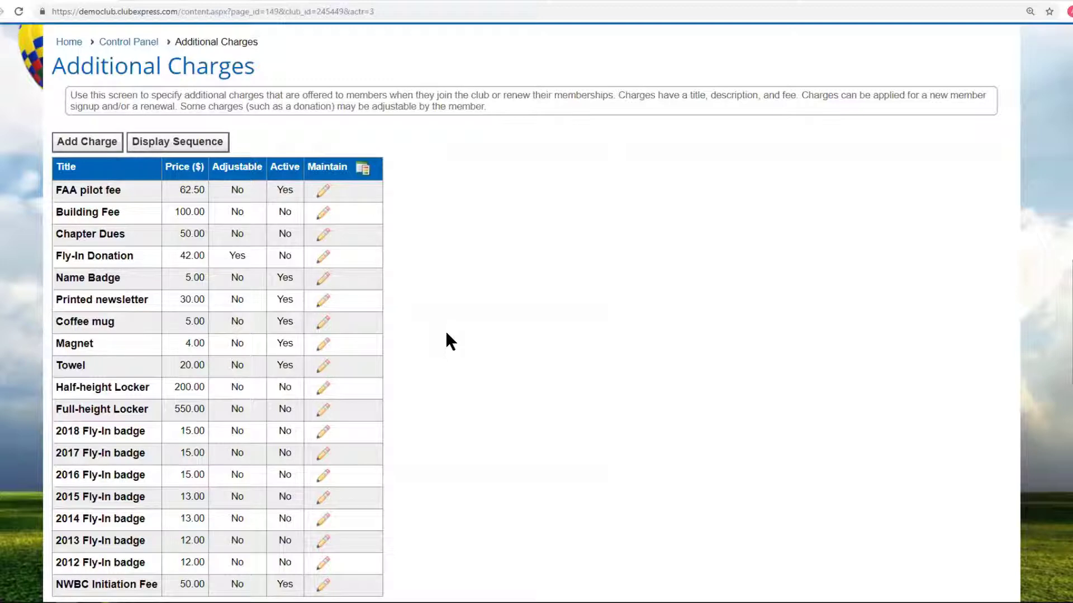
{"action": "scroll", "coordinate": [450, 341], "scroll_direction": "down", "scroll_amount": 3}
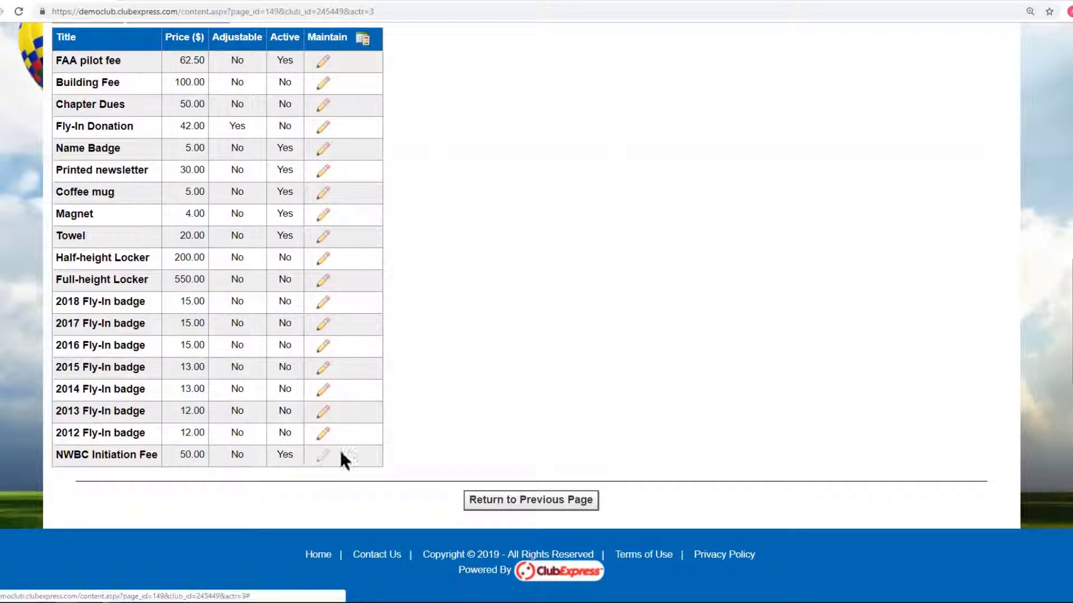
{"action": "left_click", "coordinate": [323, 454]}
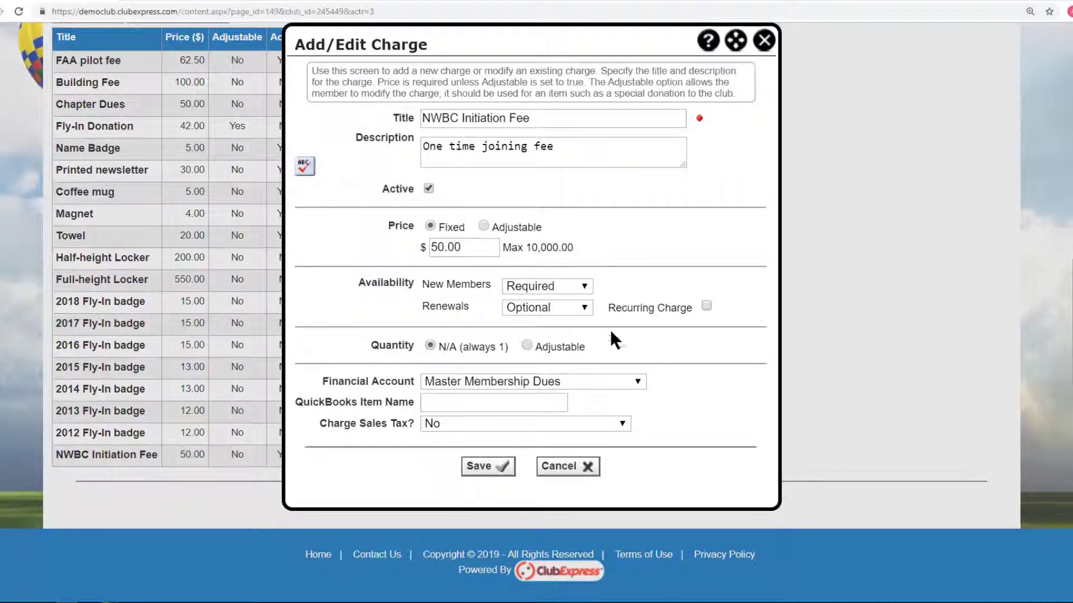
{"action": "left_click", "coordinate": [585, 307]}
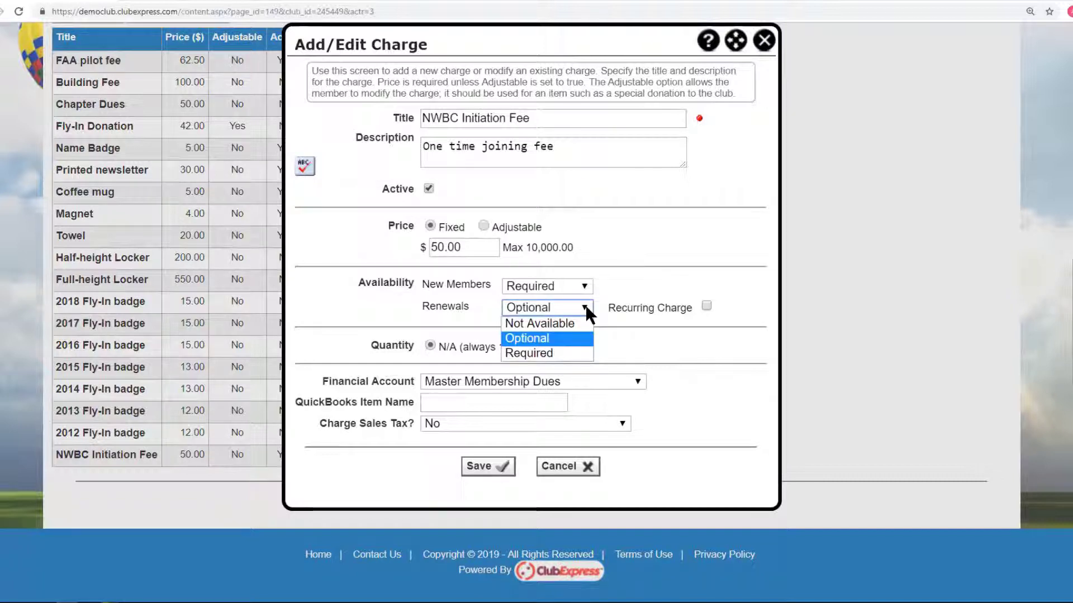
{"action": "left_click", "coordinate": [557, 322]}
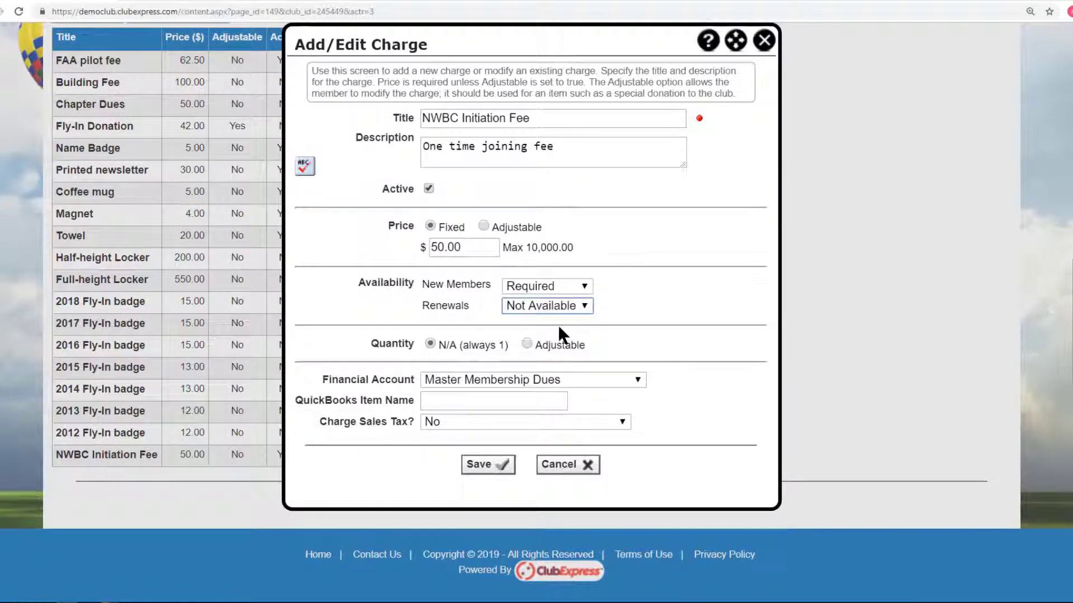
{"action": "left_click", "coordinate": [486, 466]}
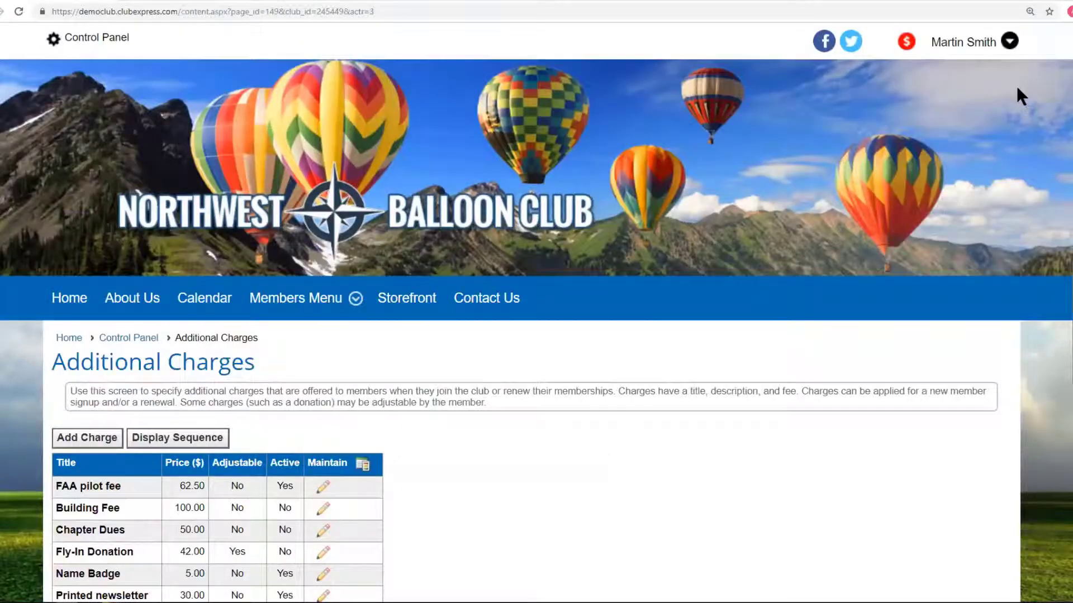
In the profile's optional additional charges, tick Name Badge, one Coffee mug and one Magnet.
{"action": "left_click", "coordinate": [975, 43]}
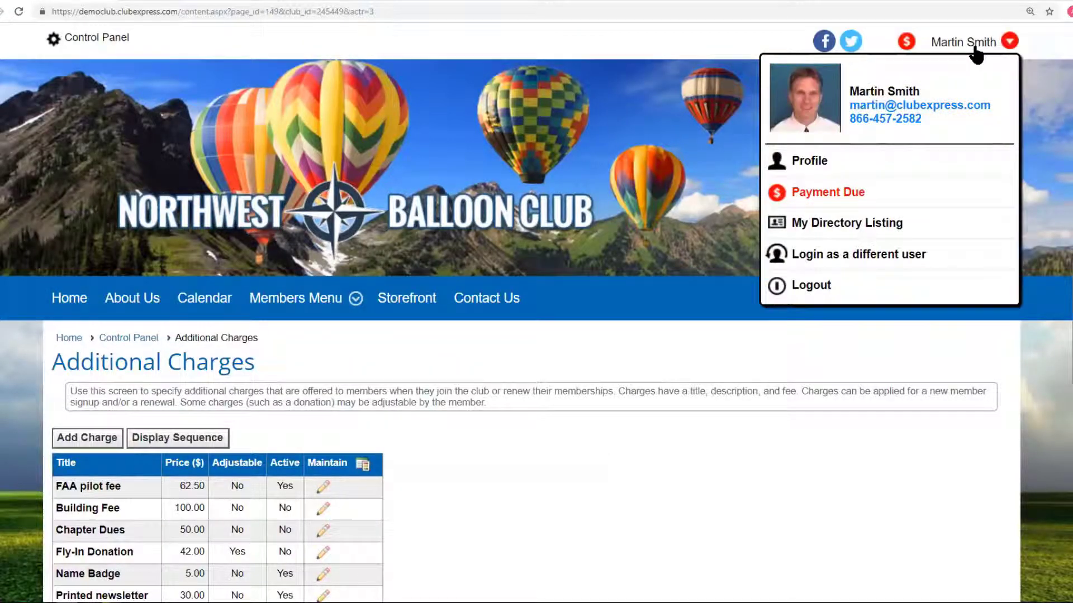
{"action": "left_click", "coordinate": [825, 163]}
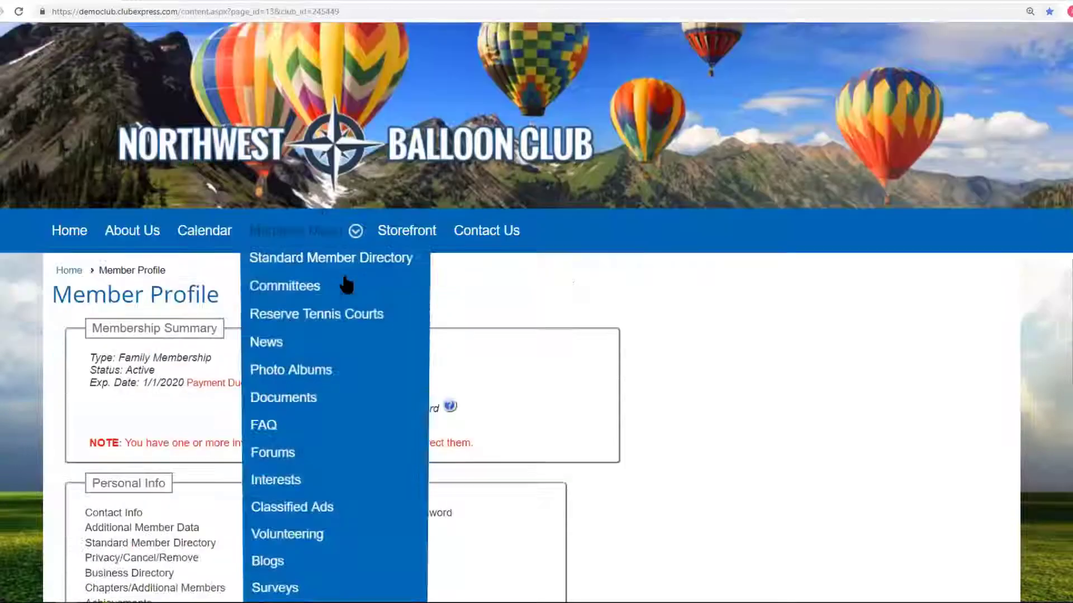
{"action": "scroll", "coordinate": [659, 271], "scroll_direction": "down", "scroll_amount": 5}
{"action": "scroll", "coordinate": [593, 303], "scroll_direction": "down", "scroll_amount": 2}
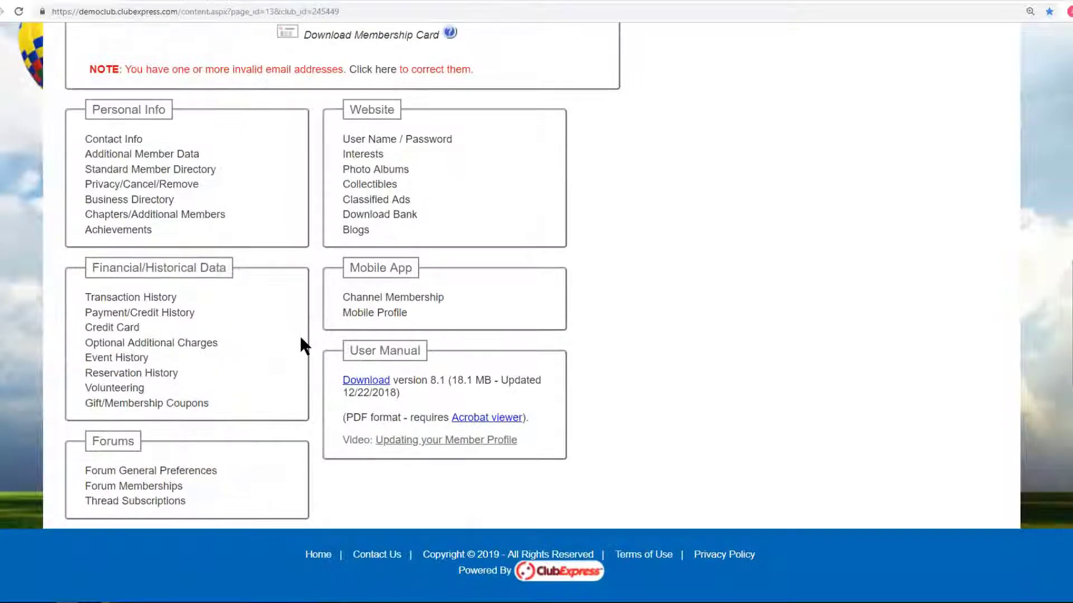
{"action": "left_click", "coordinate": [208, 344]}
{"action": "scroll", "coordinate": [811, 310], "scroll_direction": "down", "scroll_amount": 3}
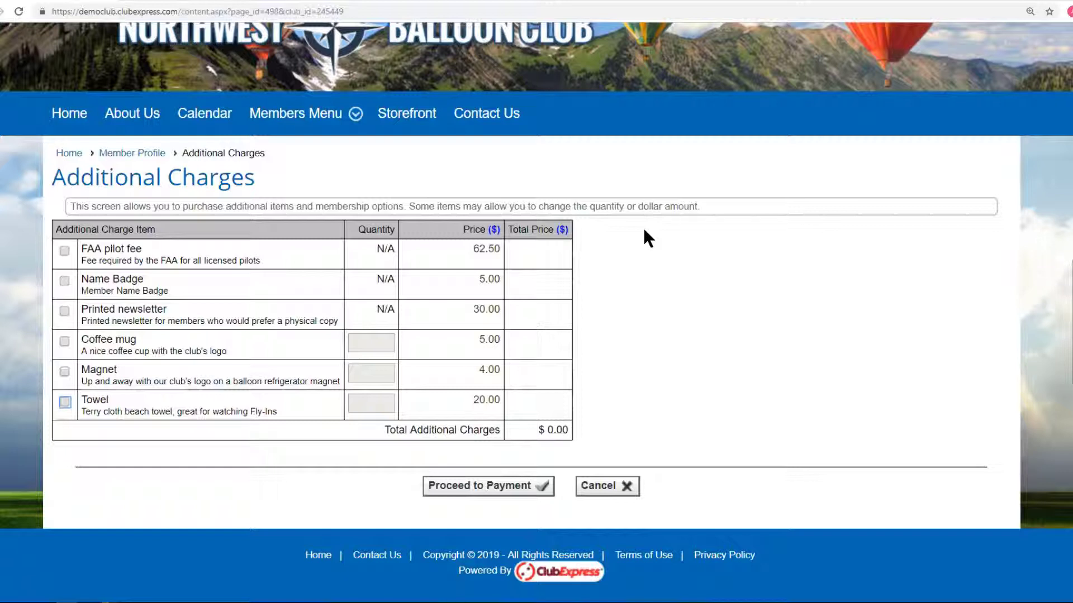
{"action": "left_click", "coordinate": [64, 281]}
{"action": "left_click", "coordinate": [63, 281]}
{"action": "left_click", "coordinate": [64, 341]}
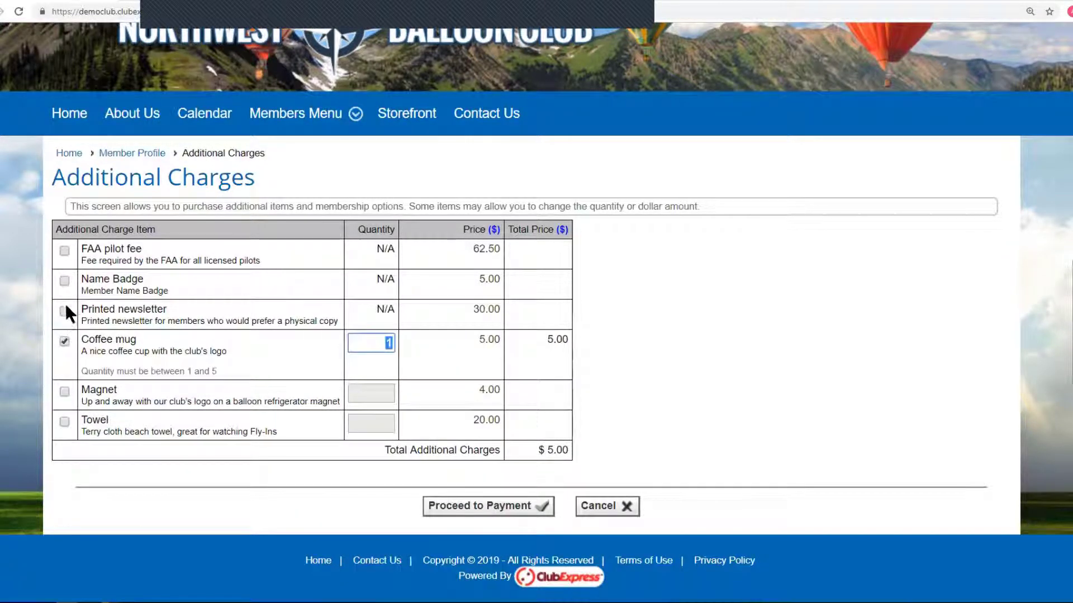
{"action": "left_click", "coordinate": [64, 280]}
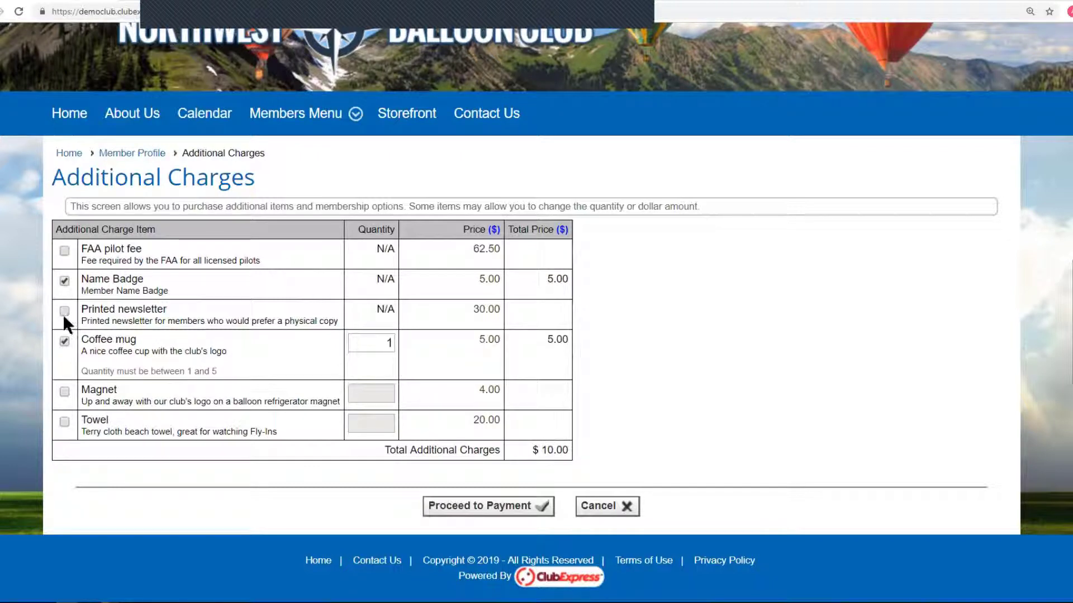
{"action": "left_click", "coordinate": [65, 392]}
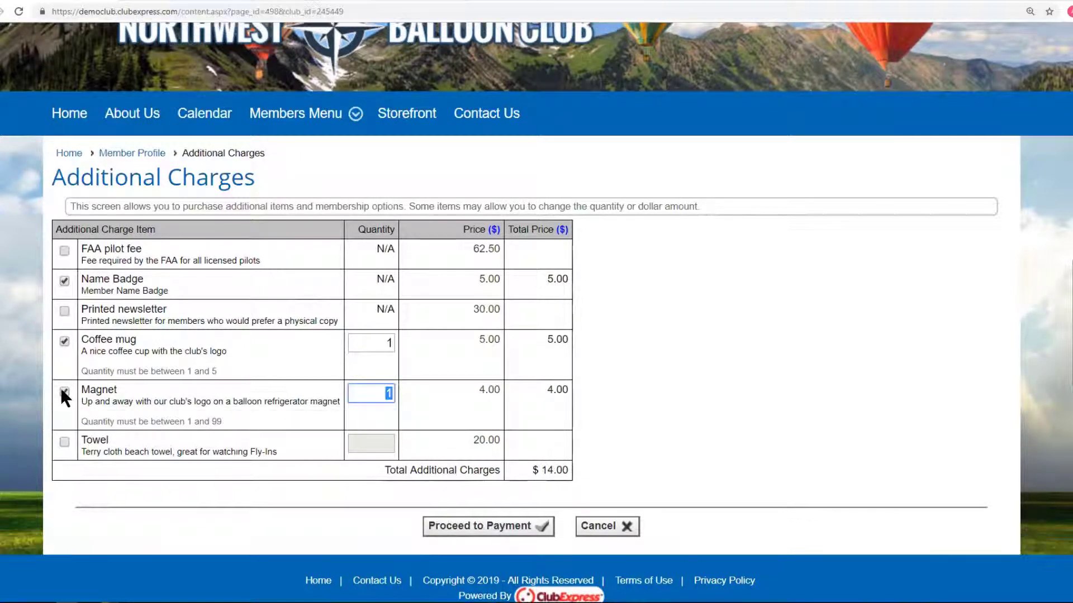
Pay the Purchase Product, Event Registration and Misc. Charge items, recording $74.90 as Comp.
{"action": "left_click", "coordinate": [500, 528]}
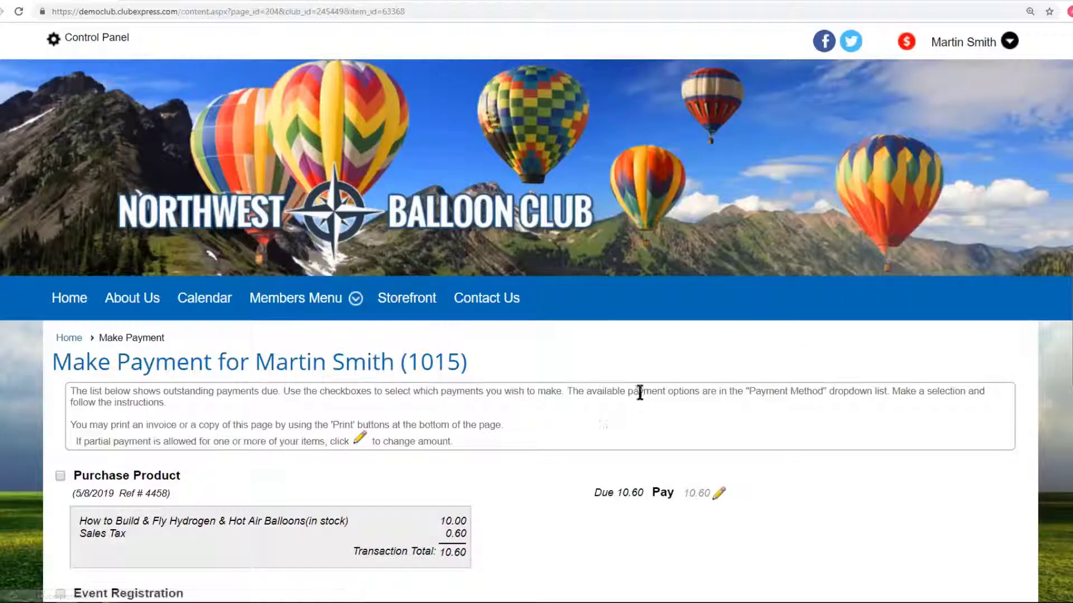
{"action": "scroll", "coordinate": [640, 392], "scroll_direction": "down", "scroll_amount": 6}
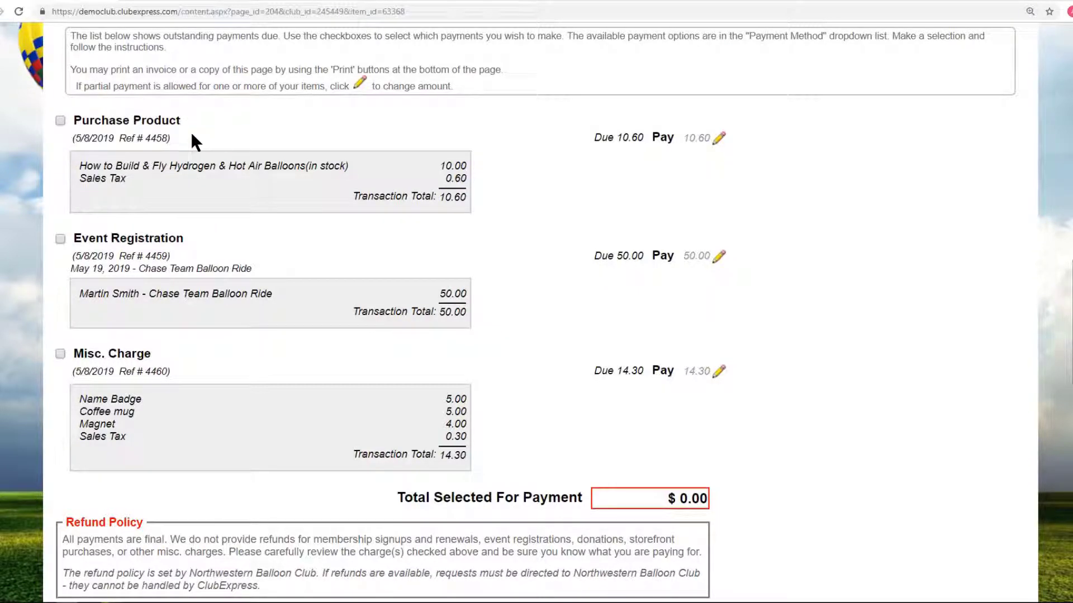
{"action": "left_click", "coordinate": [60, 121]}
{"action": "left_click", "coordinate": [60, 238]}
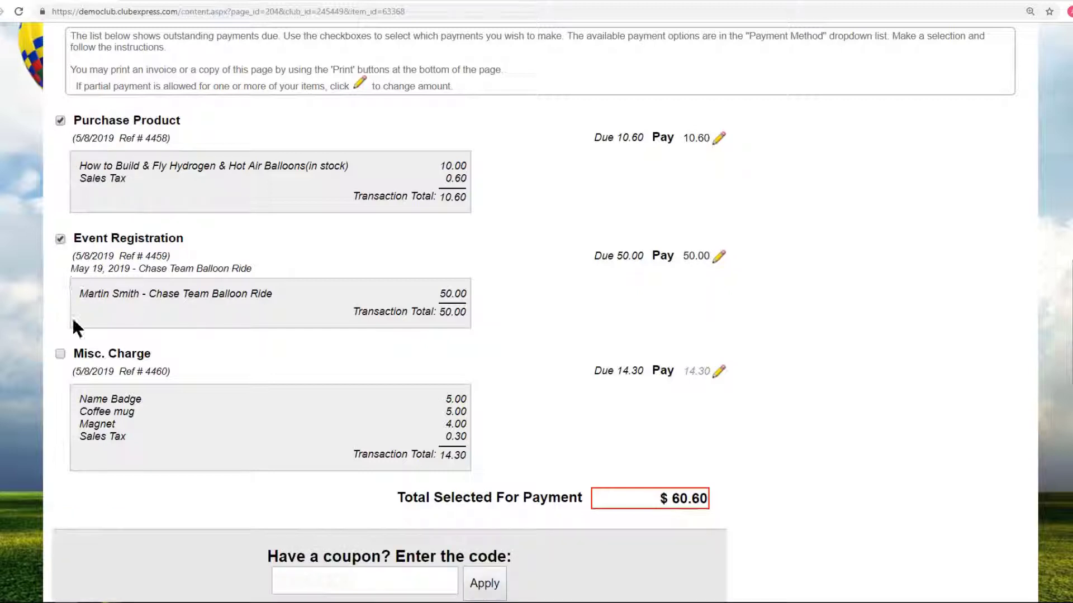
{"action": "left_click", "coordinate": [60, 354]}
{"action": "scroll", "coordinate": [830, 434], "scroll_direction": "down", "scroll_amount": 4}
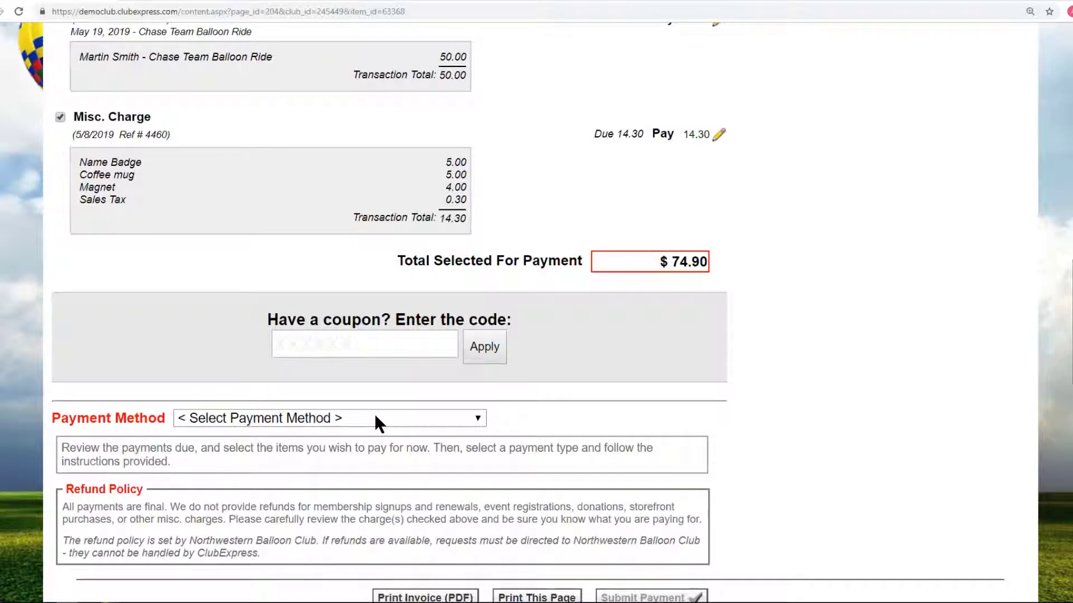
{"action": "scroll", "coordinate": [796, 380], "scroll_direction": "down", "scroll_amount": 2}
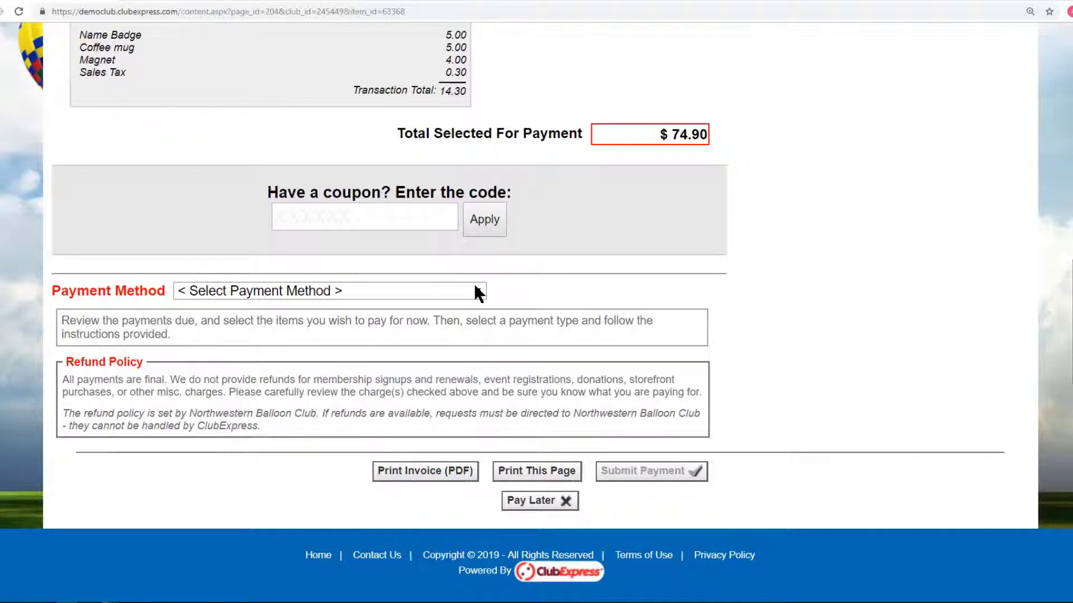
{"action": "left_click", "coordinate": [473, 290]}
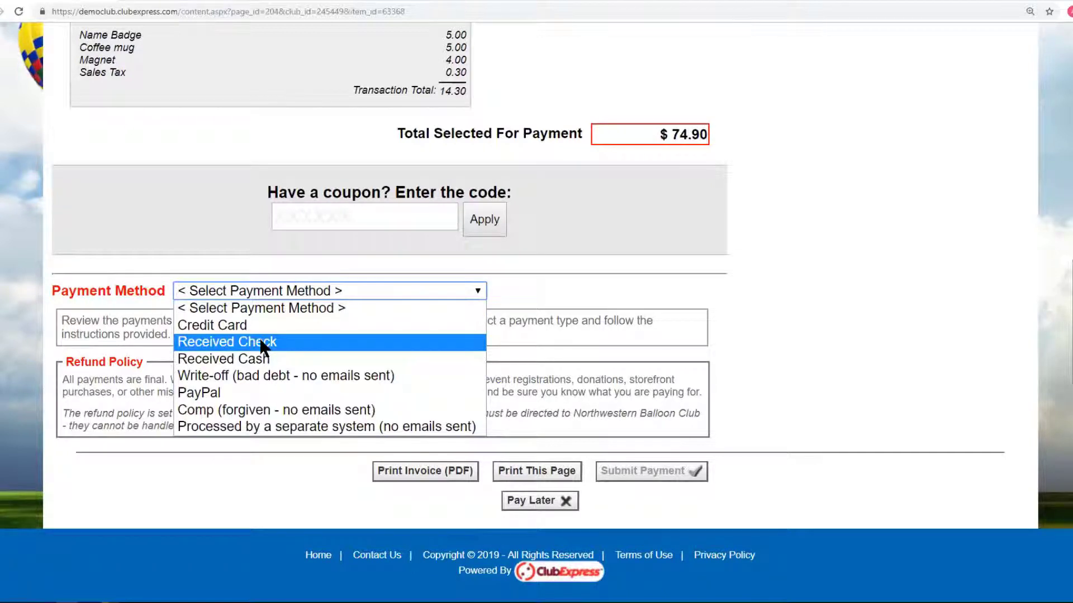
{"action": "left_click", "coordinate": [324, 410]}
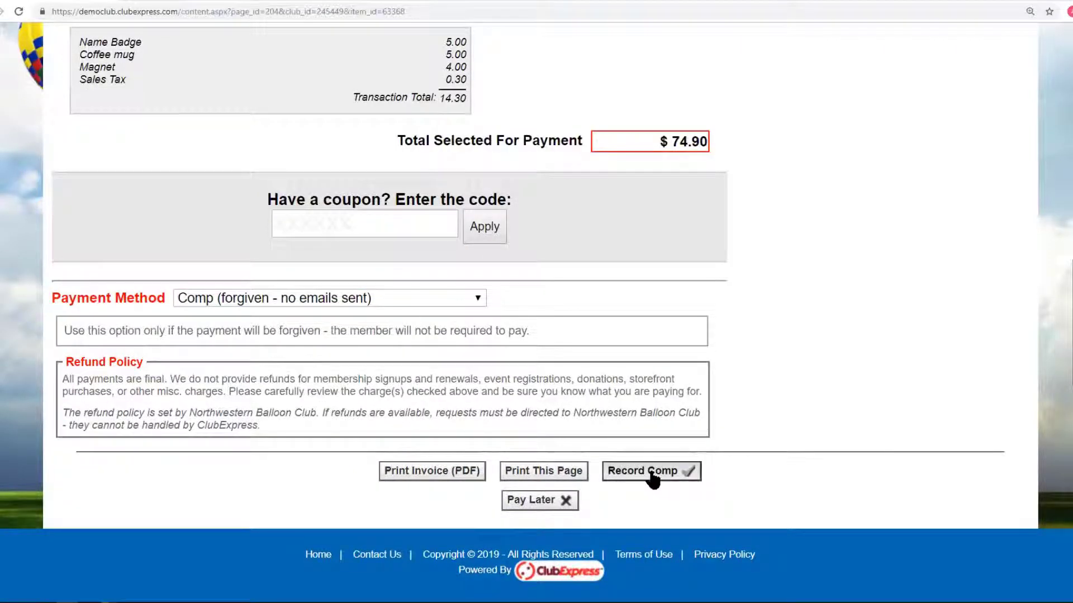
{"action": "left_click", "coordinate": [651, 474]}
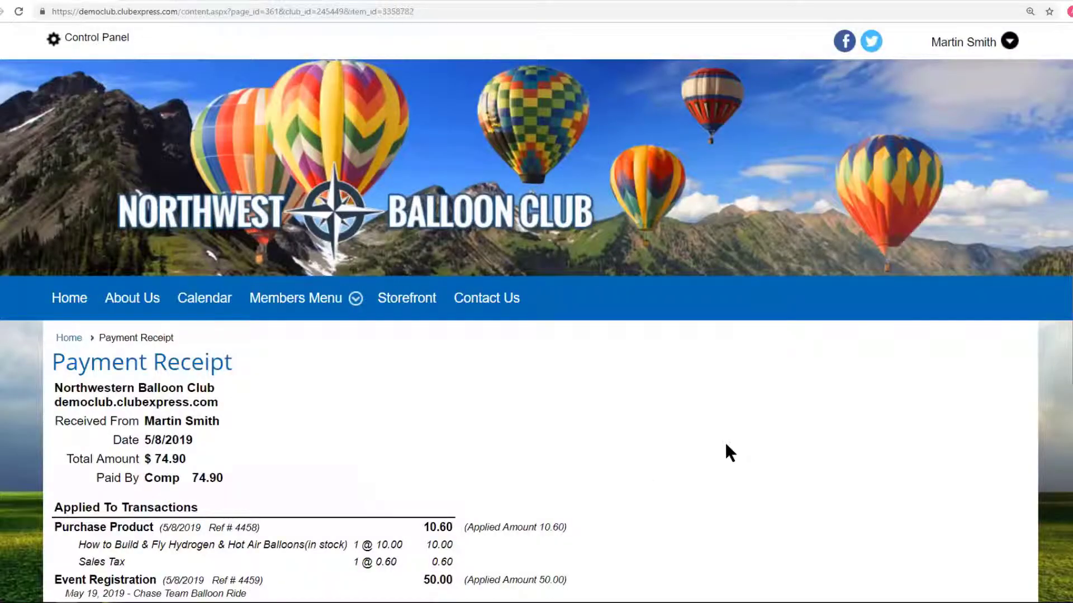
Finish with the receipt and browse the Storefront's five Featured Products, e.g. Balloon Keychain $8.00.
{"action": "scroll", "coordinate": [727, 445], "scroll_direction": "down", "scroll_amount": 5}
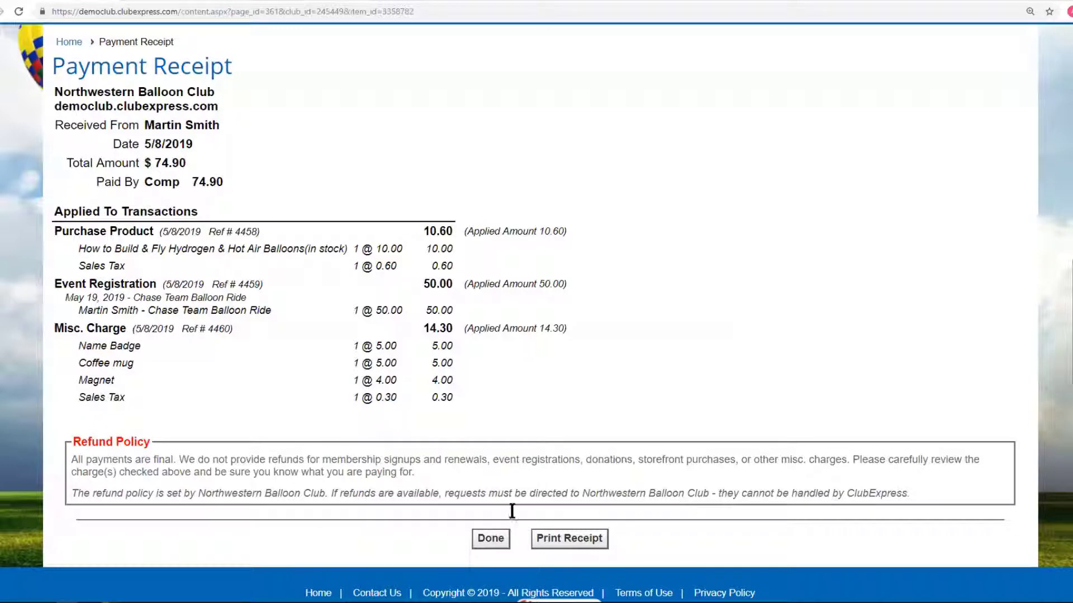
{"action": "left_click", "coordinate": [502, 539]}
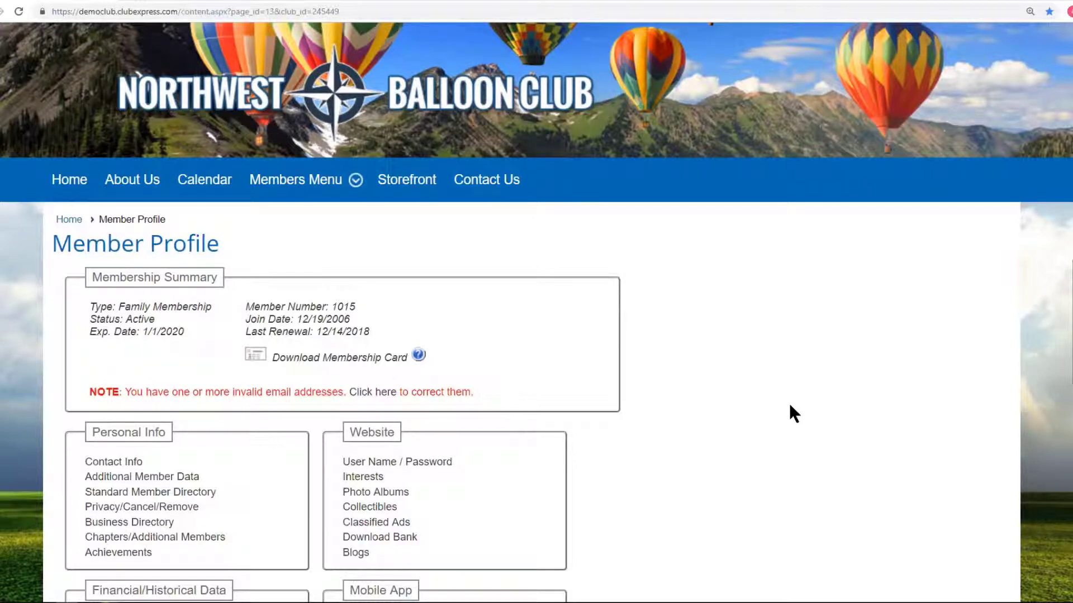
{"action": "left_click", "coordinate": [418, 181]}
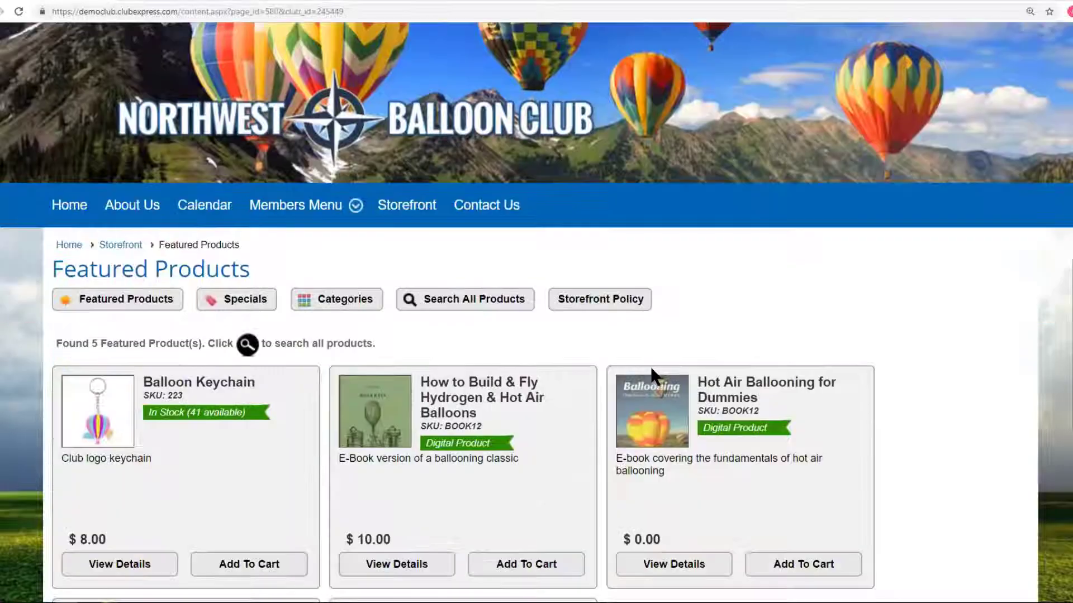
{"action": "scroll", "coordinate": [649, 364], "scroll_direction": "down", "scroll_amount": 3}
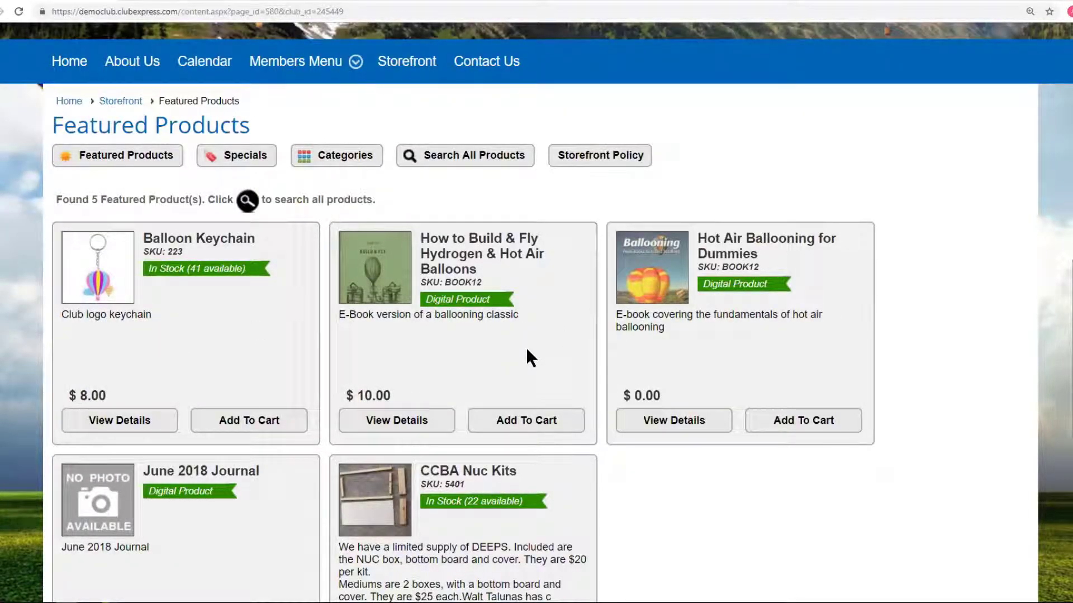
{"action": "scroll", "coordinate": [526, 350], "scroll_direction": "up", "scroll_amount": 2}
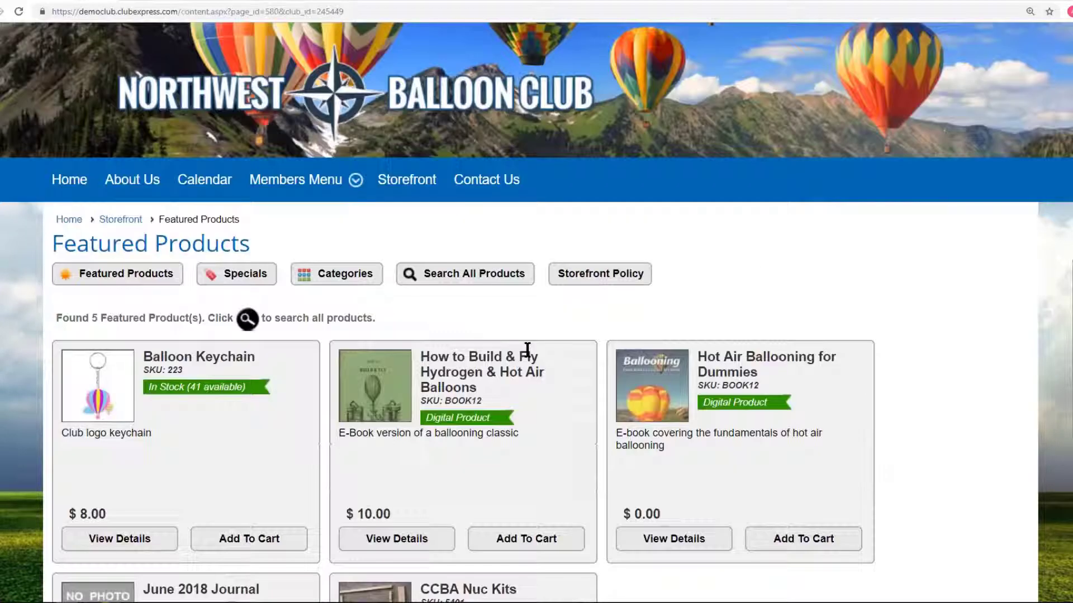
{"action": "scroll", "coordinate": [565, 347], "scroll_direction": "up", "scroll_amount": 2}
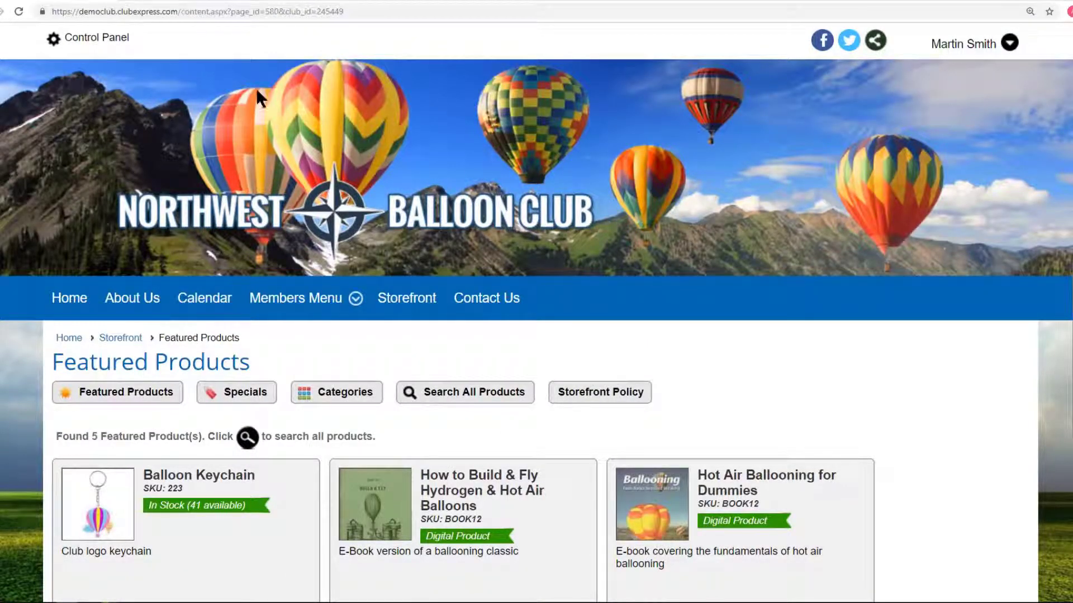
{"action": "left_click", "coordinate": [114, 49]}
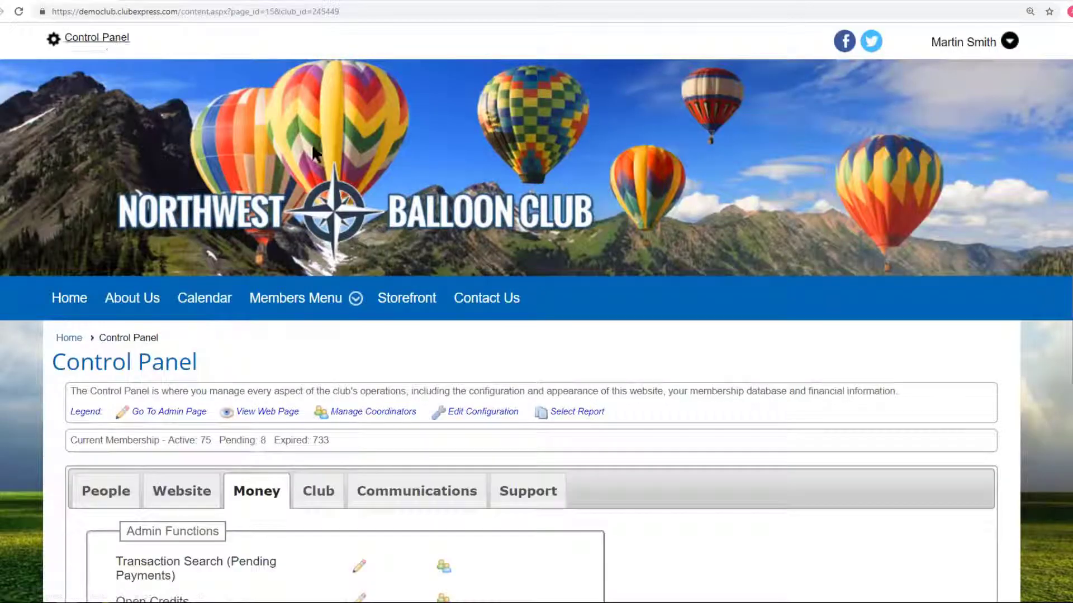
{"action": "mouse_move", "coordinate": [357, 326]}
{"action": "scroll", "coordinate": [223, 274], "scroll_direction": "down", "scroll_amount": 4}
{"action": "left_click", "coordinate": [104, 254]}
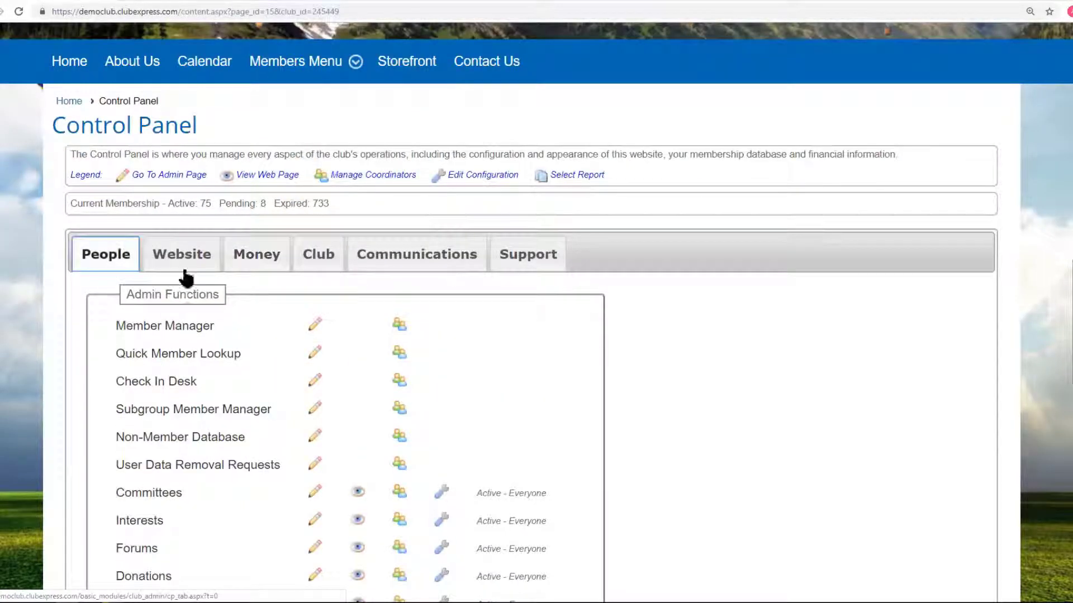
{"action": "scroll", "coordinate": [757, 339], "scroll_direction": "down", "scroll_amount": 3}
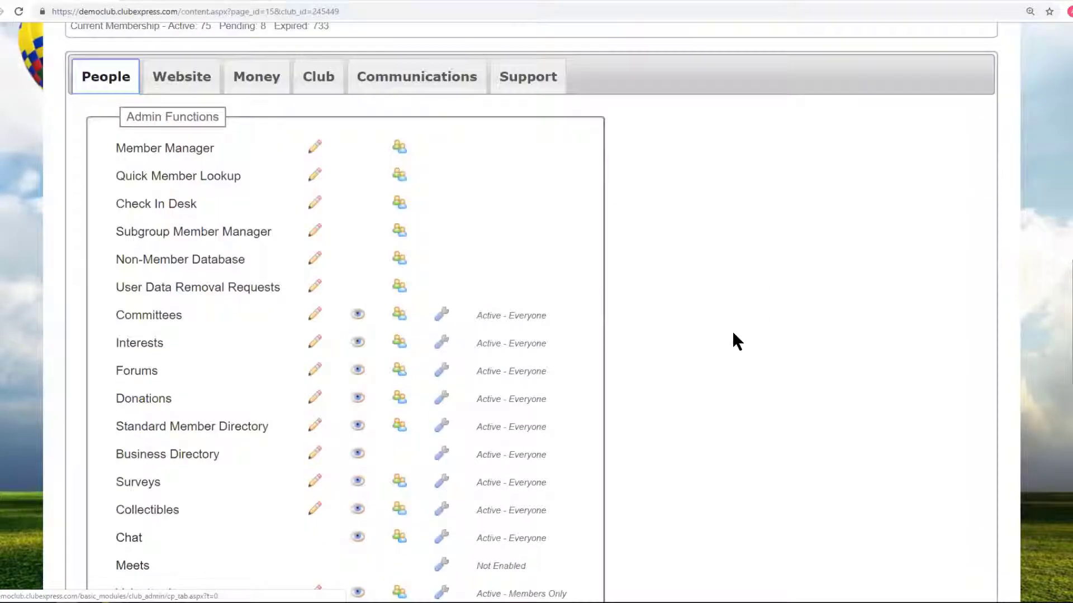
{"action": "left_click", "coordinate": [177, 159]}
{"action": "scroll", "coordinate": [891, 267], "scroll_direction": "down", "scroll_amount": 5}
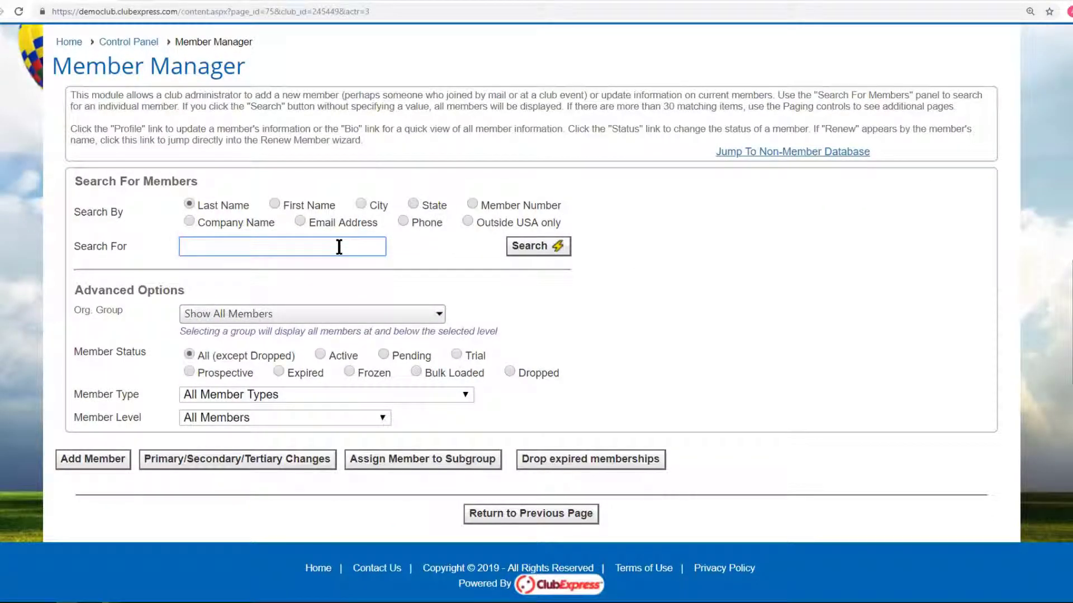
{"action": "type", "text": "cho"}
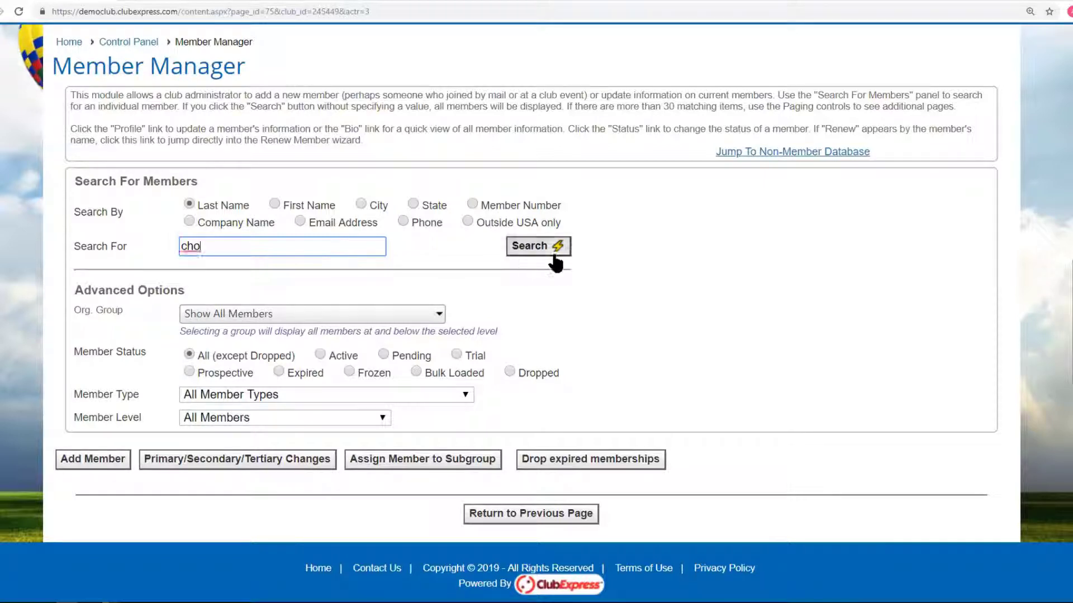
{"action": "left_click", "coordinate": [555, 256]}
{"action": "scroll", "coordinate": [732, 280], "scroll_direction": "down", "scroll_amount": 5}
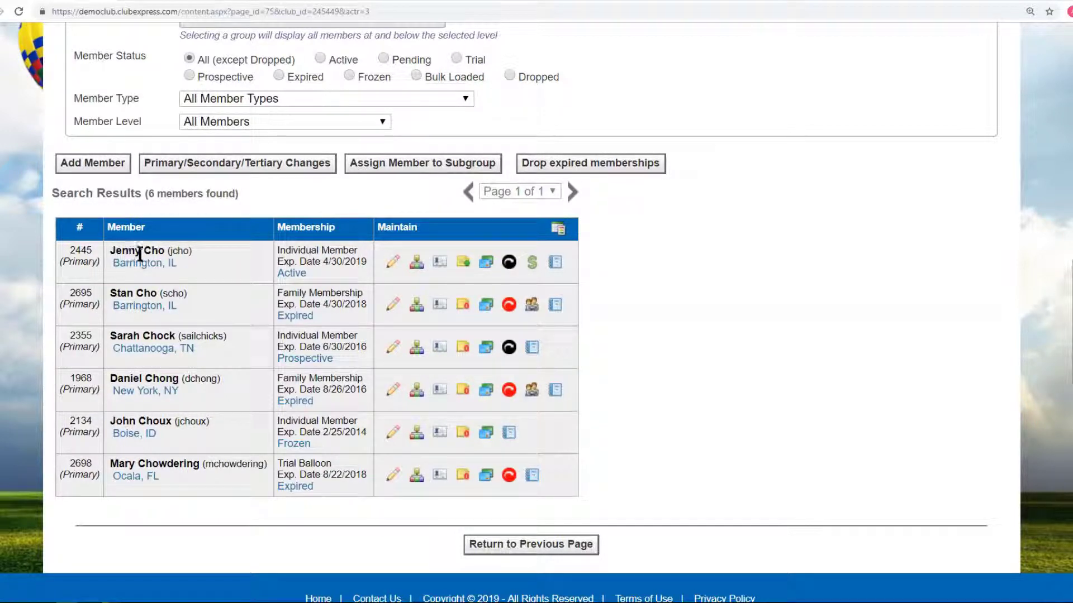
{"action": "left_click", "coordinate": [535, 270]}
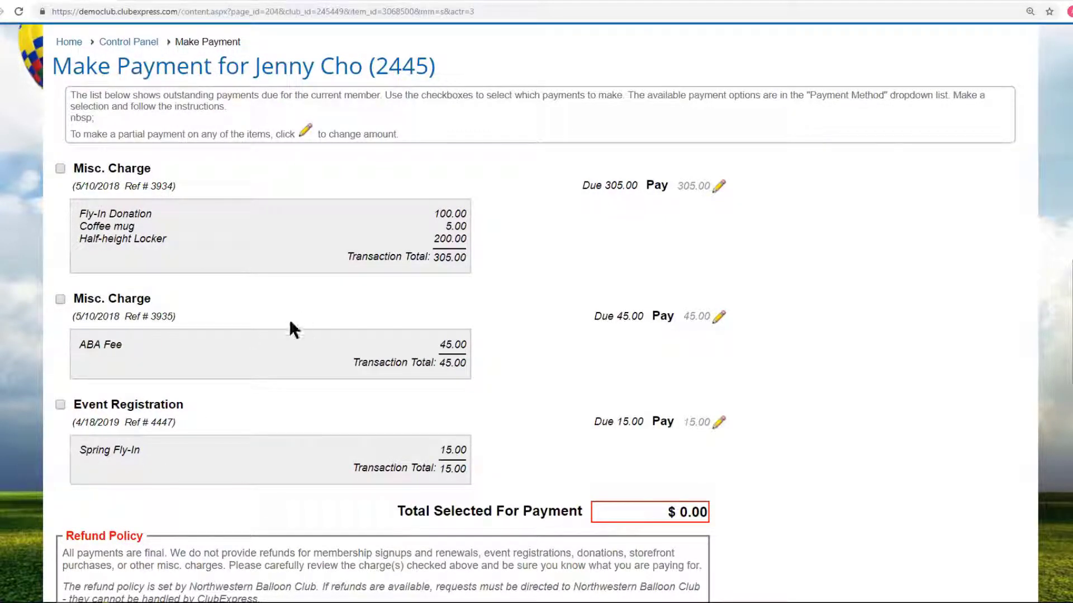
{"action": "scroll", "coordinate": [289, 320], "scroll_direction": "up", "scroll_amount": 4}
{"action": "key", "text": "alt+Left"}
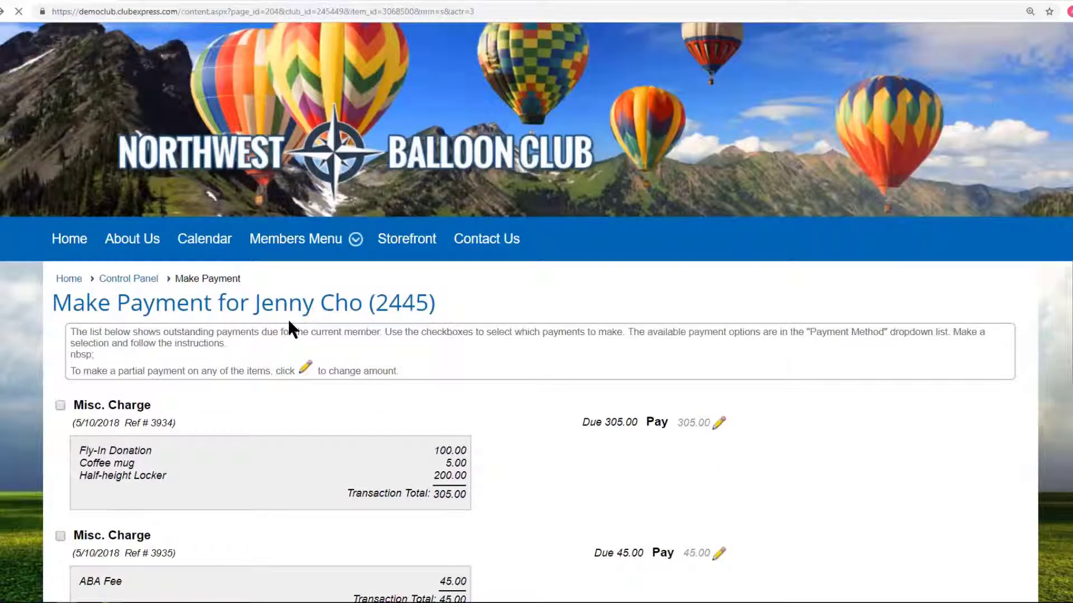
{"action": "scroll", "coordinate": [380, 322], "scroll_direction": "down", "scroll_amount": 5}
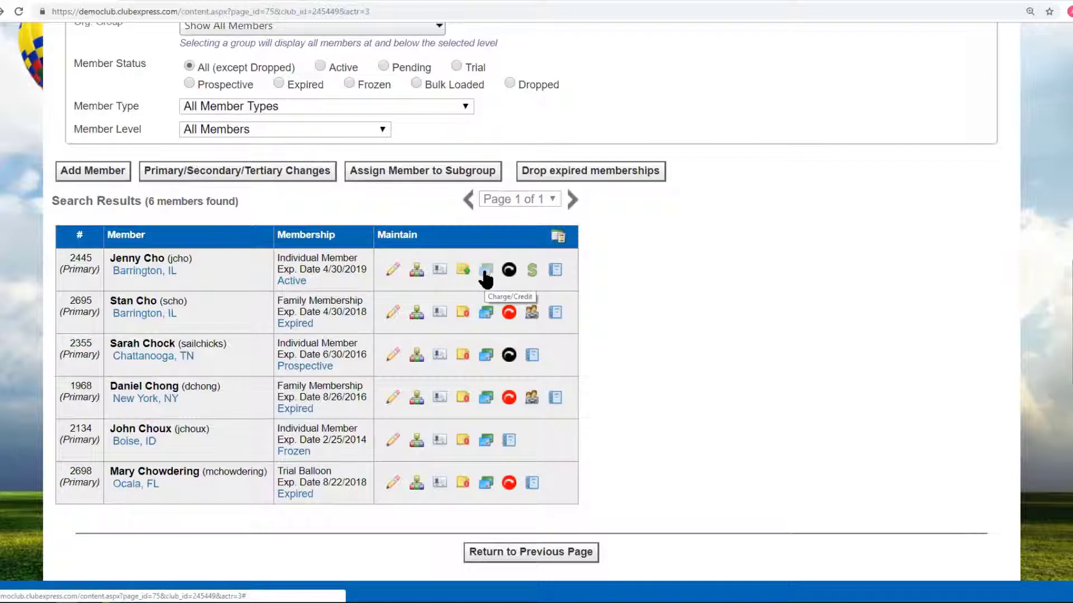
Start a new charge for the member with Coffee mug as the charge type.
{"action": "left_click", "coordinate": [485, 272]}
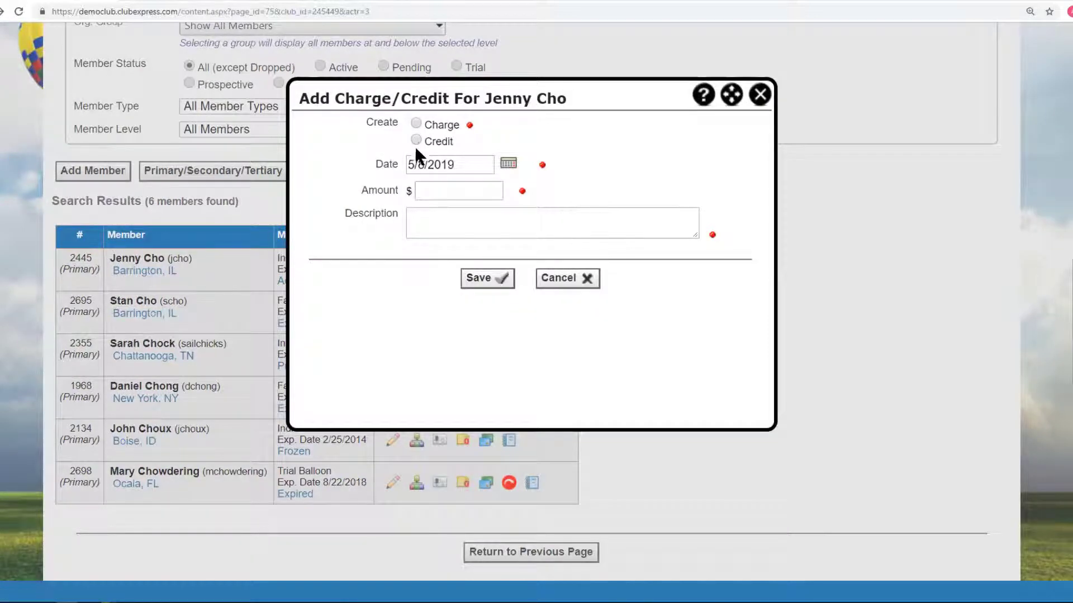
{"action": "left_click", "coordinate": [416, 139]}
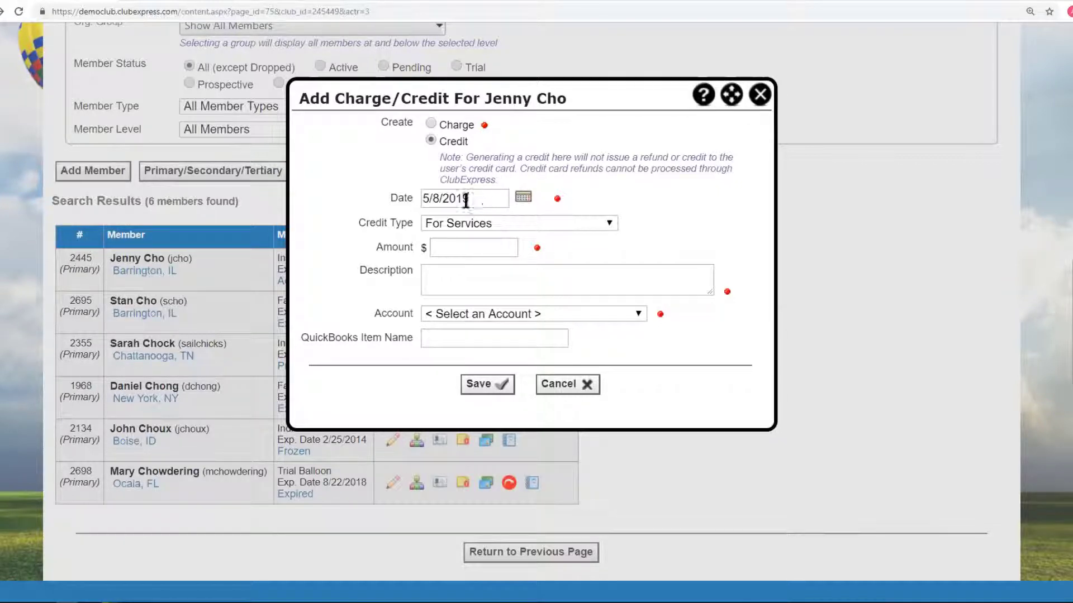
{"action": "left_click", "coordinate": [610, 223]}
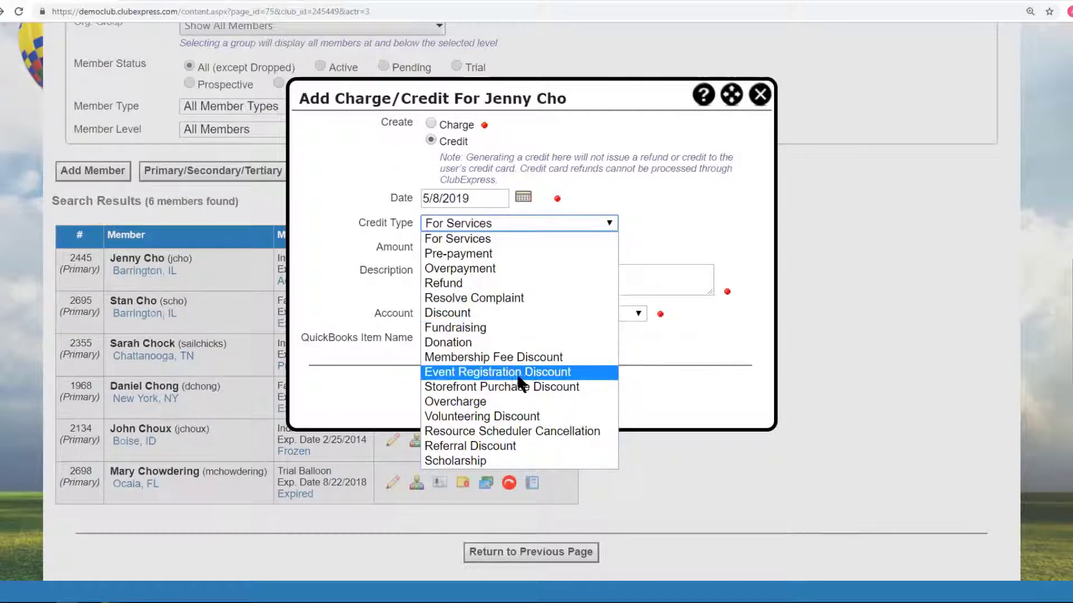
{"action": "left_click", "coordinate": [661, 243]}
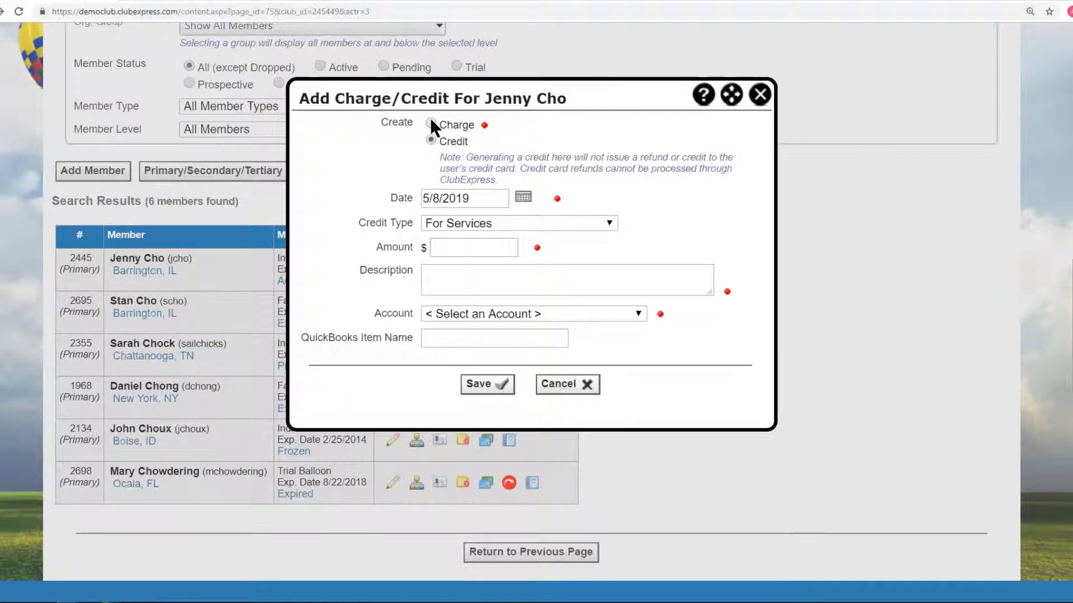
{"action": "left_click", "coordinate": [431, 122]}
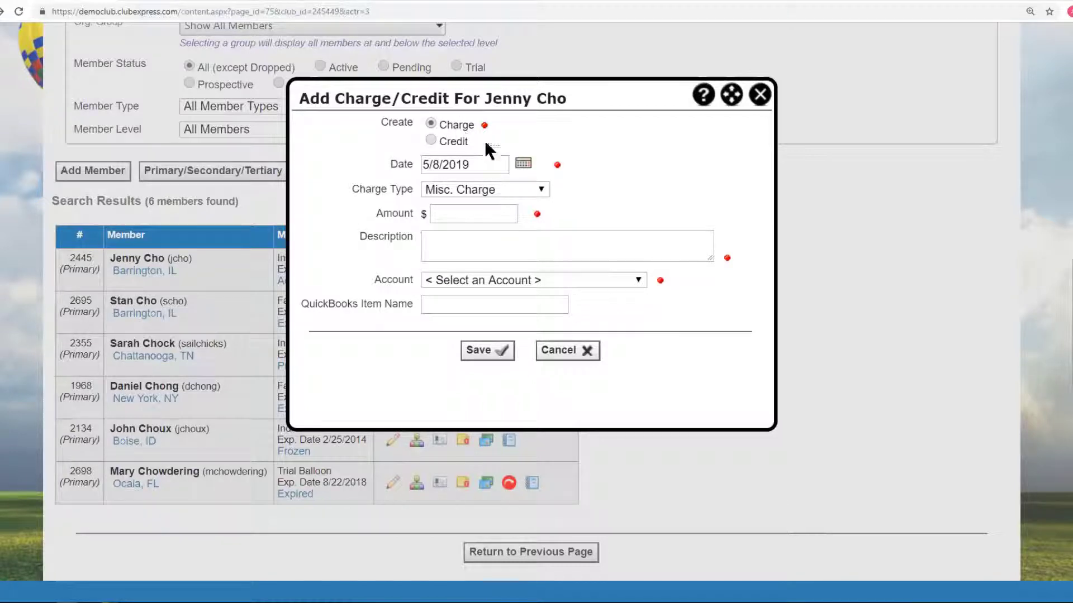
{"action": "left_click", "coordinate": [539, 189]}
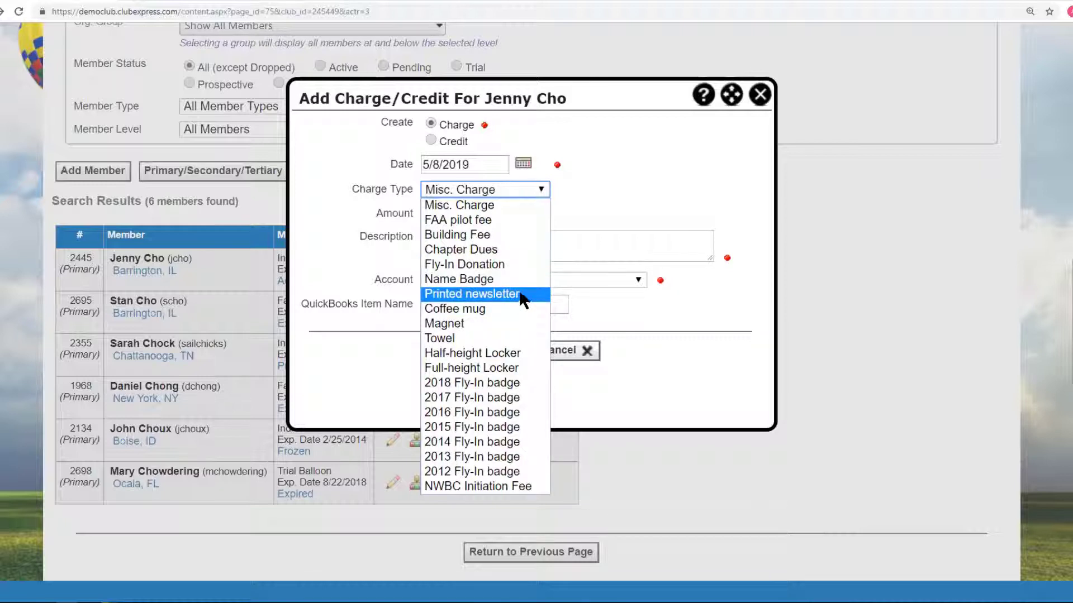
{"action": "left_click", "coordinate": [491, 310]}
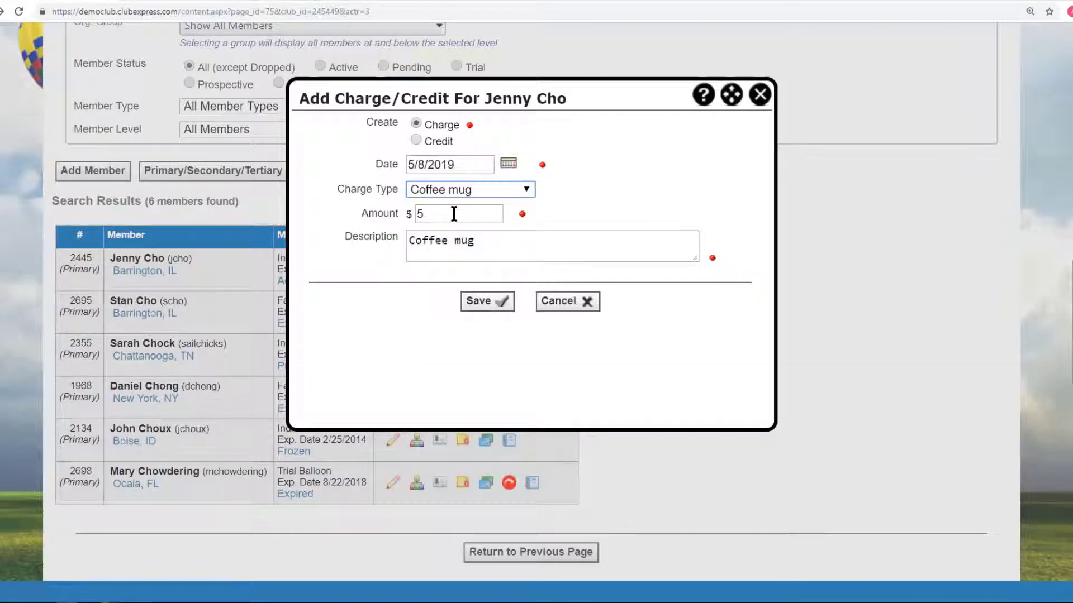
Set the amount to 50 and description to 'Case of Coffee mugs', then save.
{"action": "left_click", "coordinate": [454, 214]}
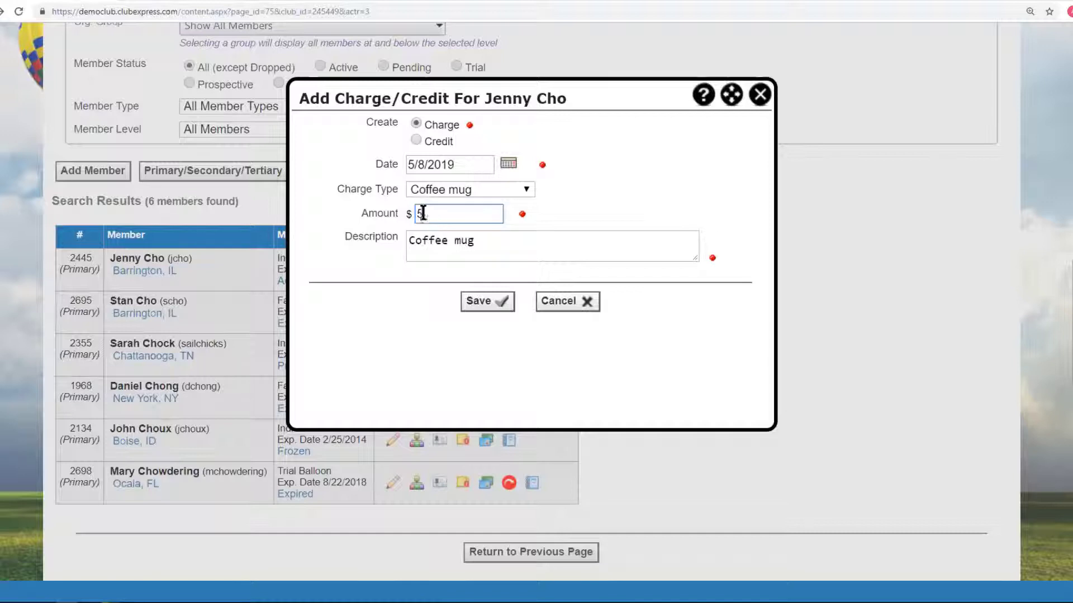
{"action": "type", "text": "50"}
{"action": "left_click", "coordinate": [488, 240]}
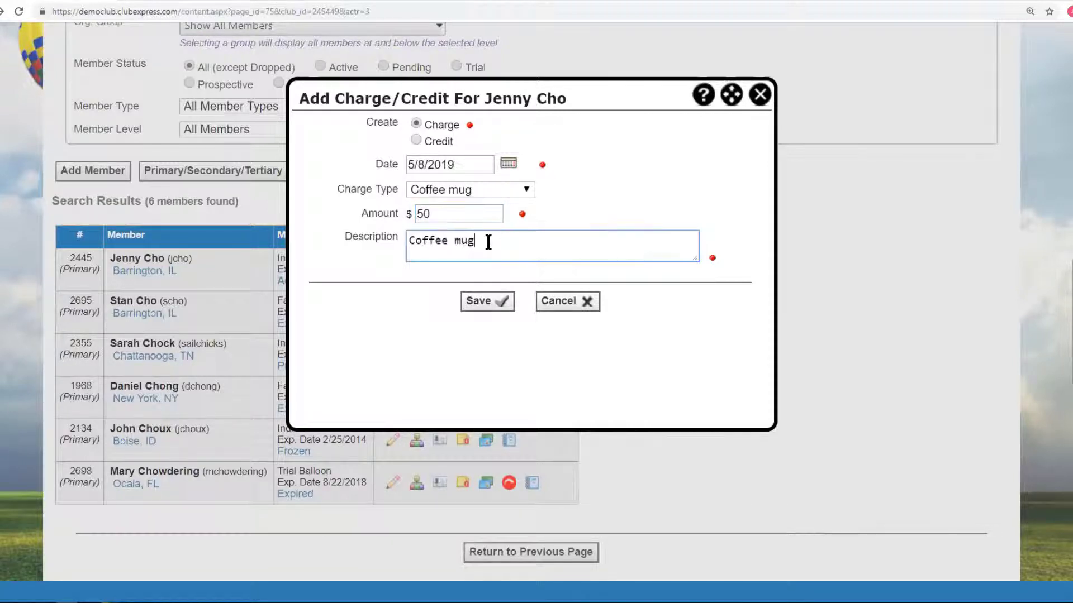
{"action": "left_click", "coordinate": [409, 239]}
{"action": "type", "text": "Case of"}
{"action": "left_click", "coordinate": [528, 240]}
{"action": "type", "text": "s"}
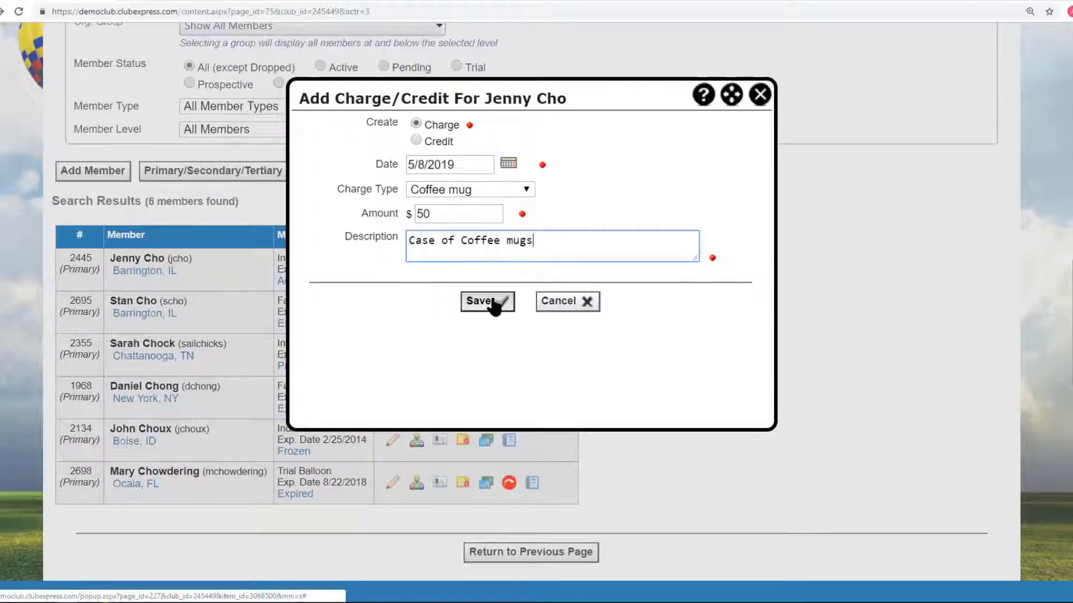
{"action": "left_click", "coordinate": [493, 304]}
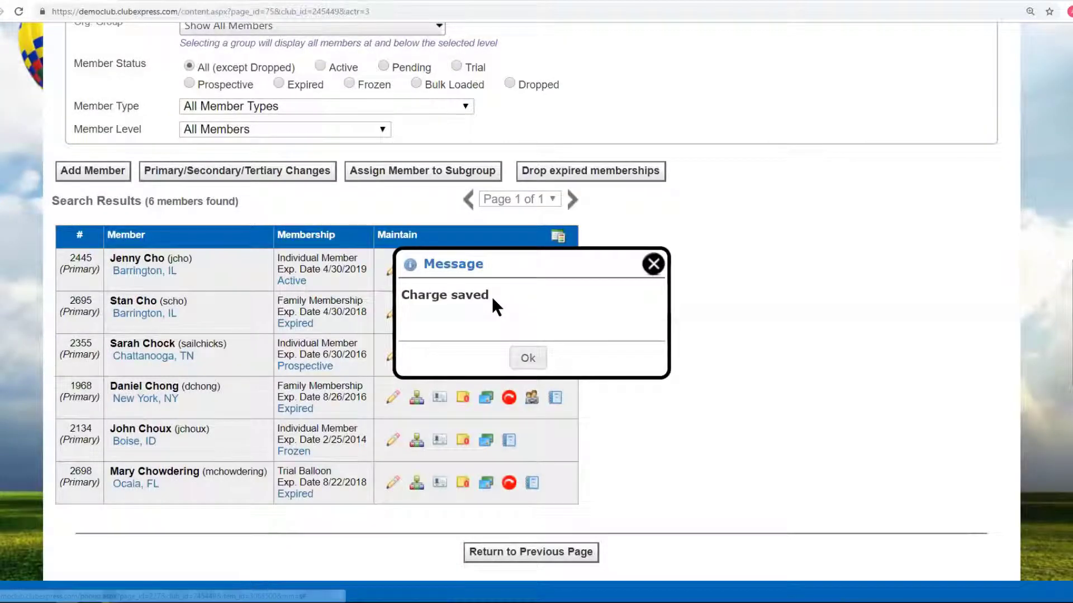
Dismiss the saved message and review the member's outstanding charges on the Payments page.
{"action": "left_click", "coordinate": [651, 264]}
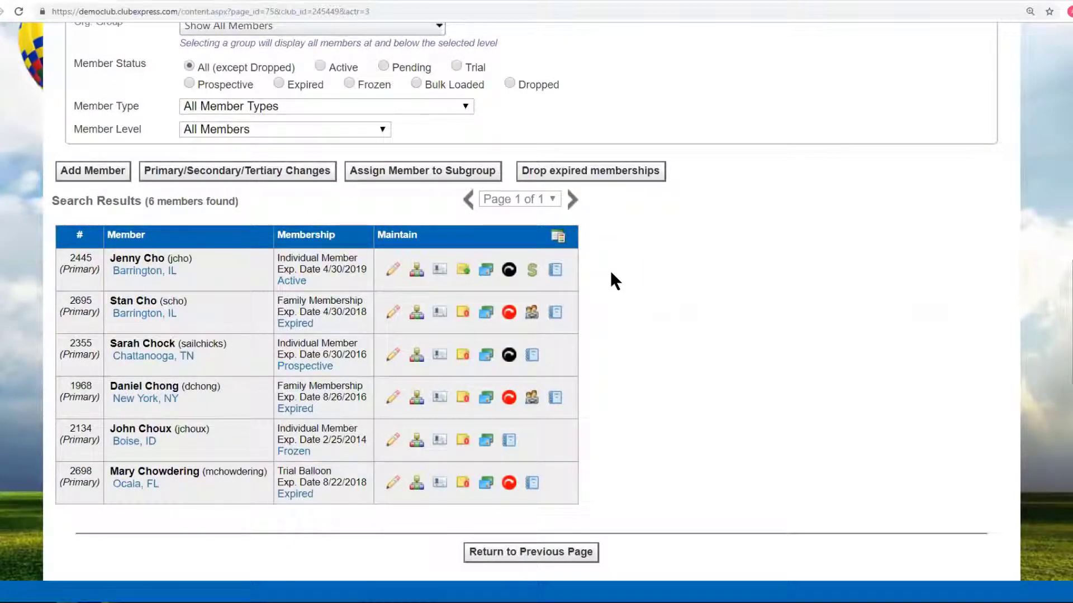
{"action": "left_click", "coordinate": [531, 272]}
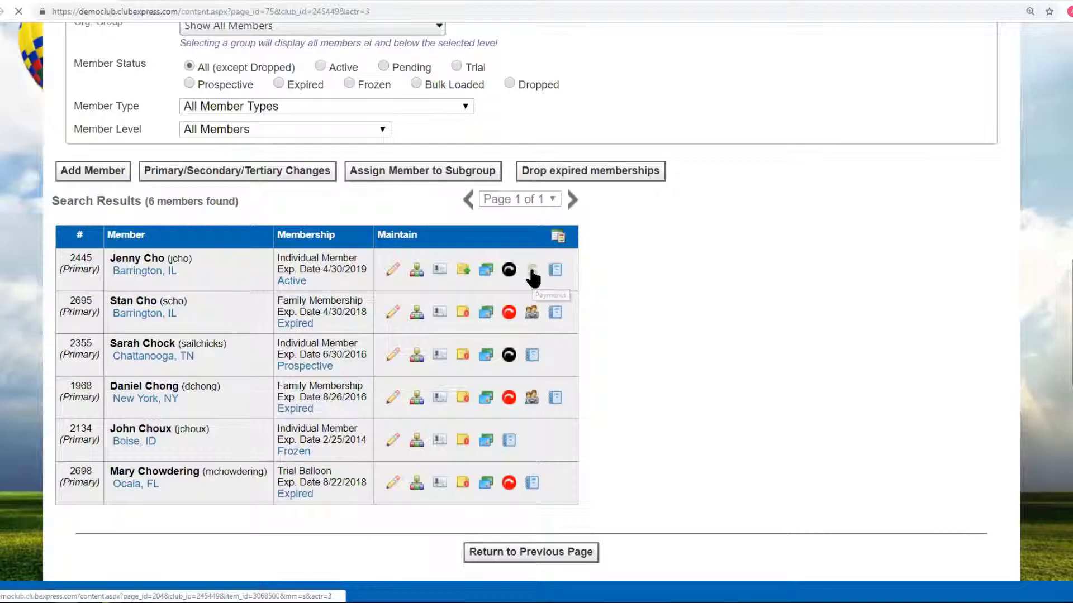
{"action": "scroll", "coordinate": [721, 278], "scroll_direction": "down", "scroll_amount": 5}
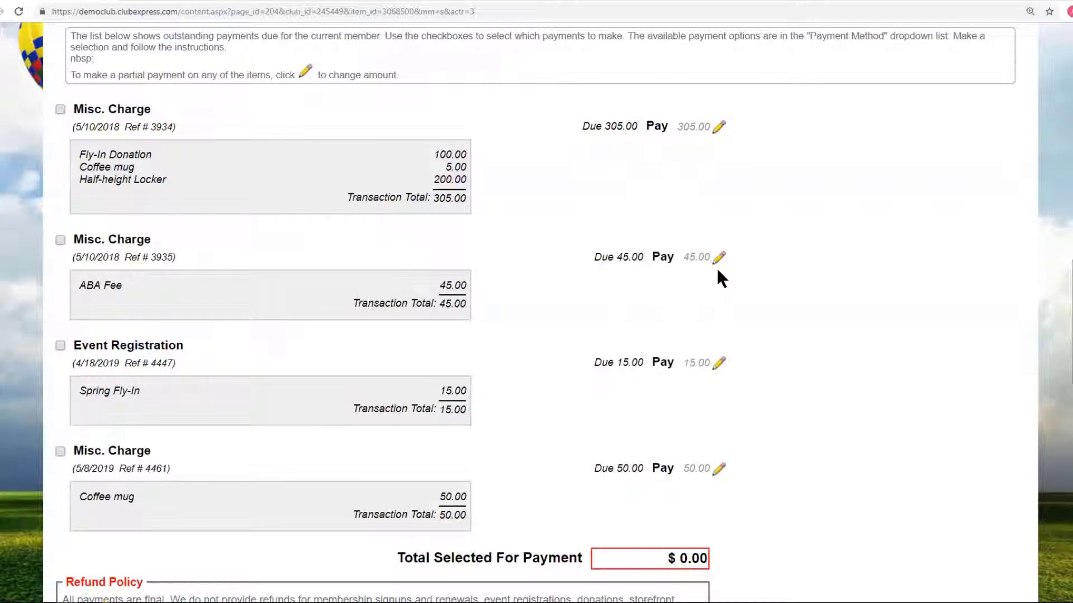
{"action": "scroll", "coordinate": [720, 278], "scroll_direction": "down", "scroll_amount": 1}
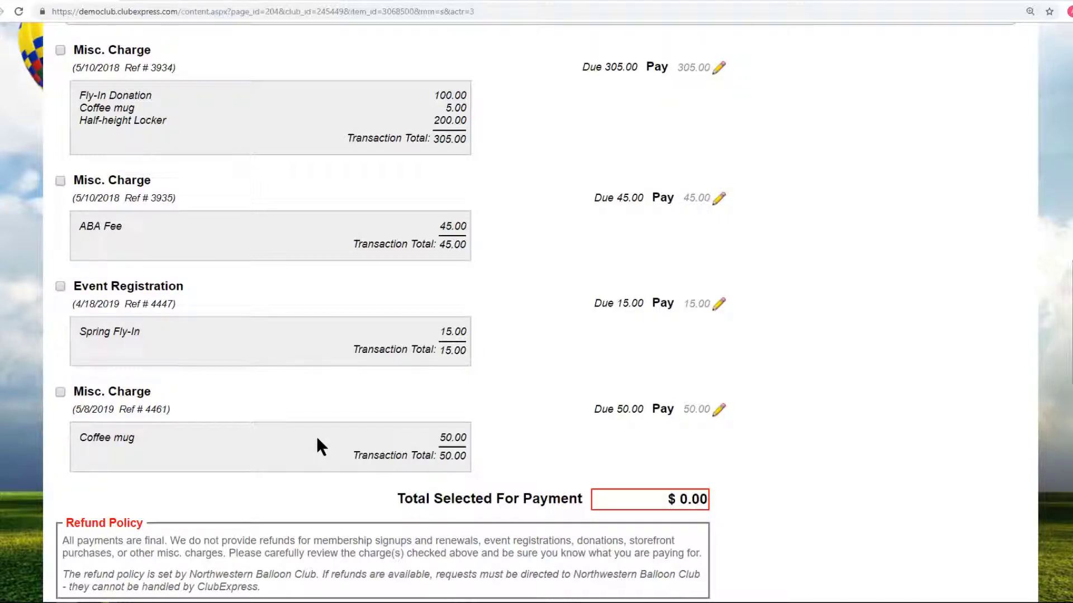
{"action": "scroll", "coordinate": [317, 435], "scroll_direction": "up", "scroll_amount": 5}
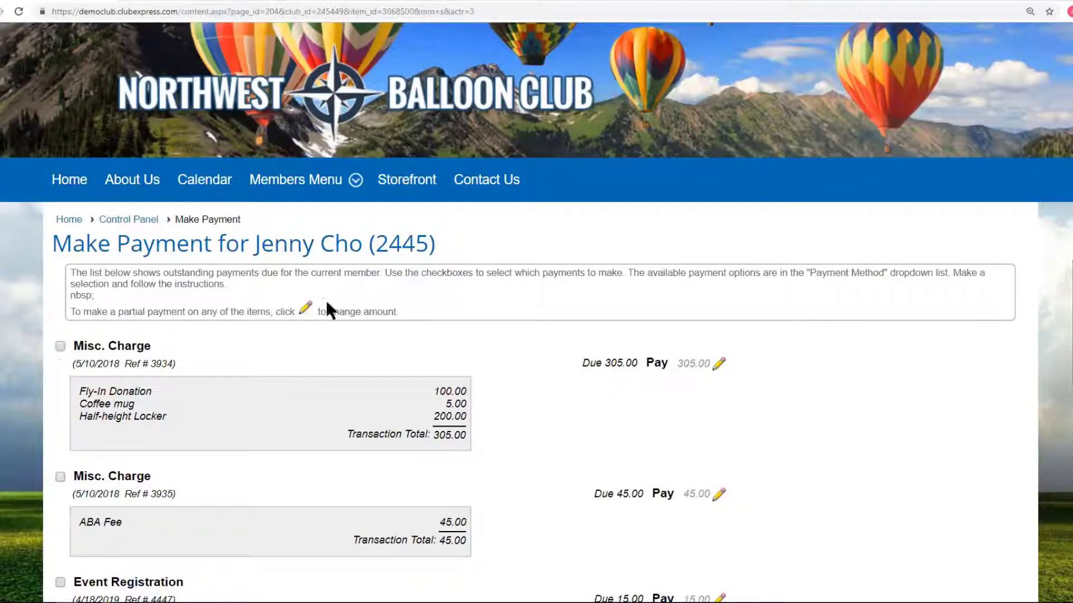
{"action": "scroll", "coordinate": [731, 216], "scroll_direction": "up", "scroll_amount": 2}
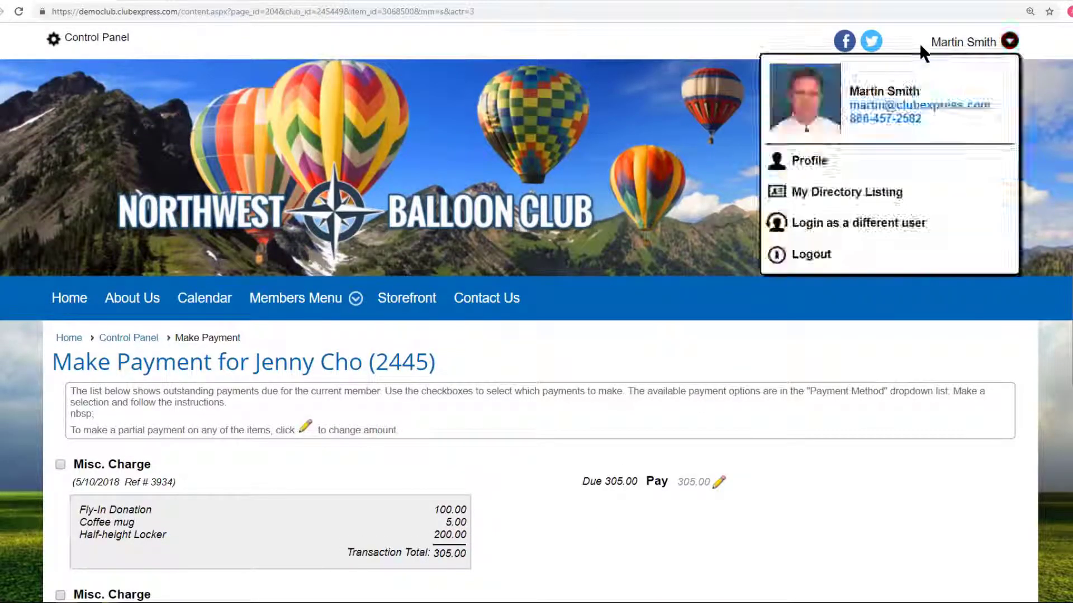
Choose to log in as a different user and select the existing user name for replacement.
{"action": "mouse_move", "coordinate": [963, 48]}
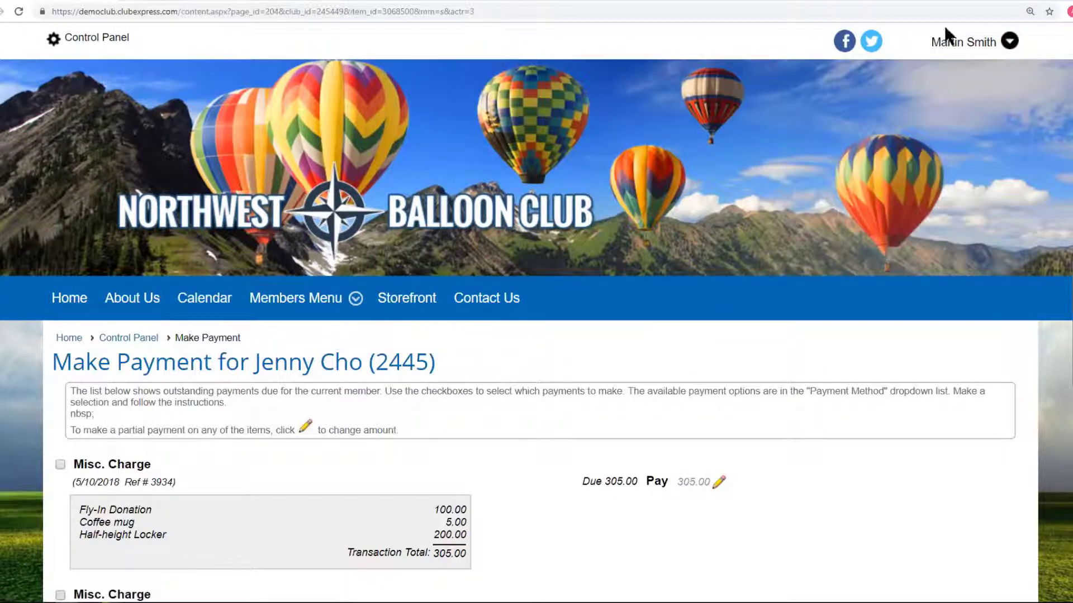
{"action": "left_click", "coordinate": [818, 226]}
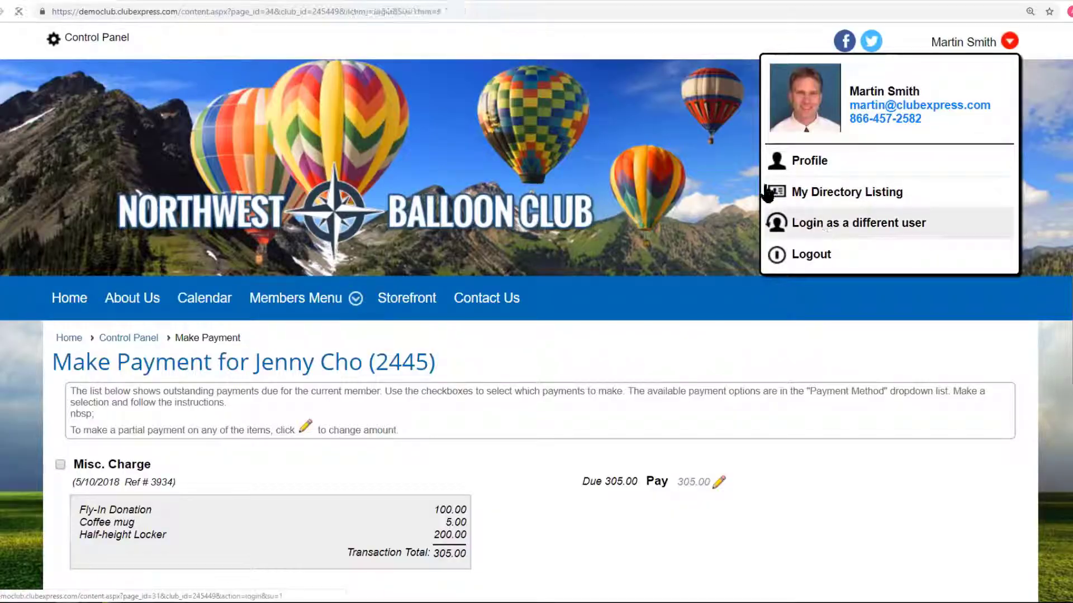
{"action": "left_click_drag", "start_coordinate": [191, 438], "coordinate": [65, 434]}
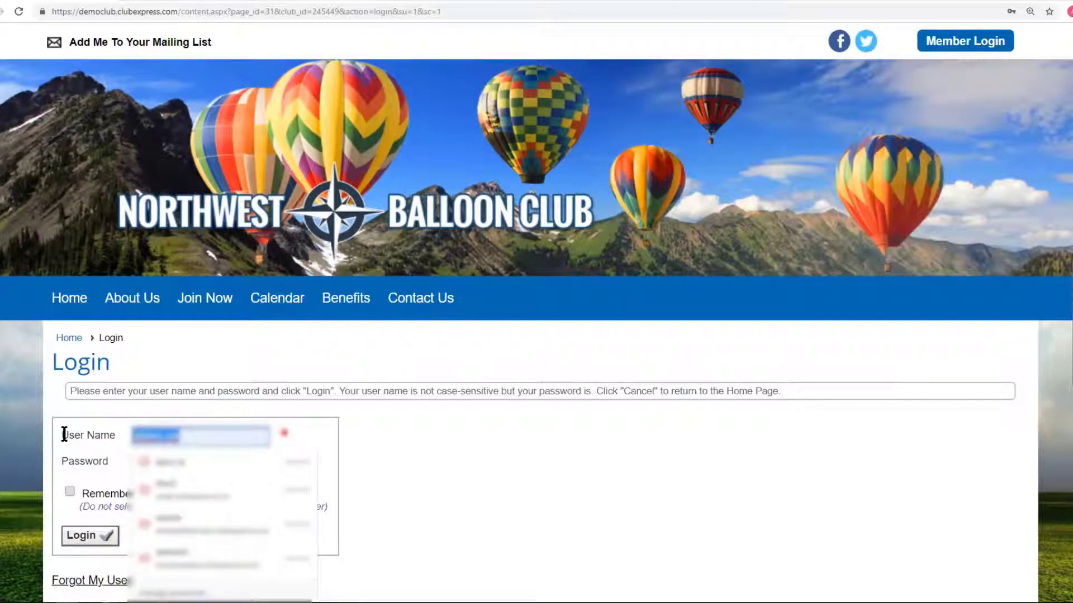
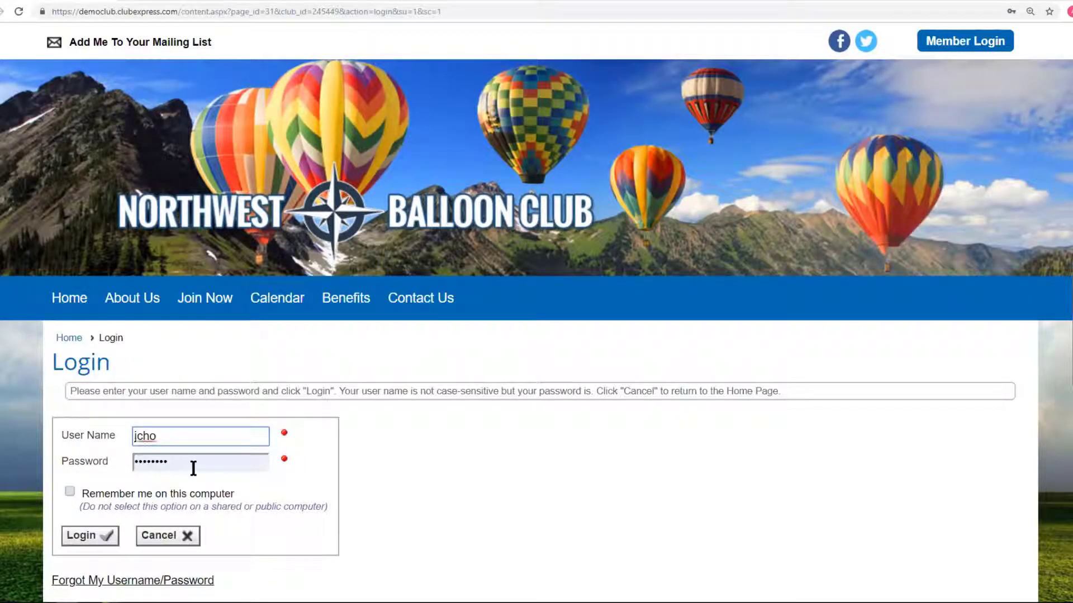
Log in with the member's user name and password and choose to make a payment now.
{"action": "left_click_drag", "start_coordinate": [192, 464], "coordinate": [72, 460]}
{"action": "type", "text": "•••••••"}
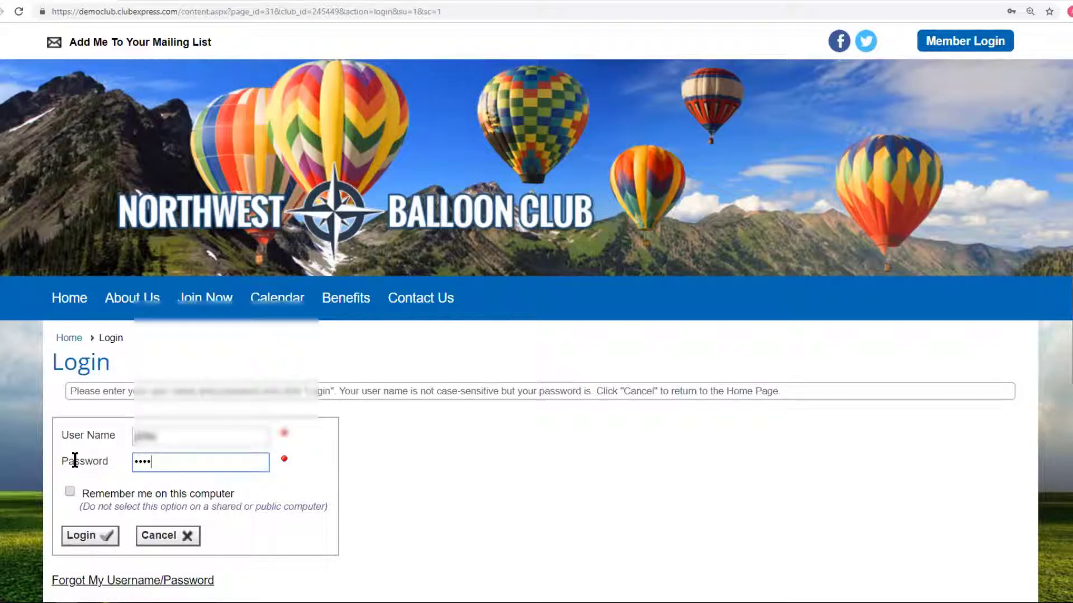
{"action": "left_click", "coordinate": [83, 536]}
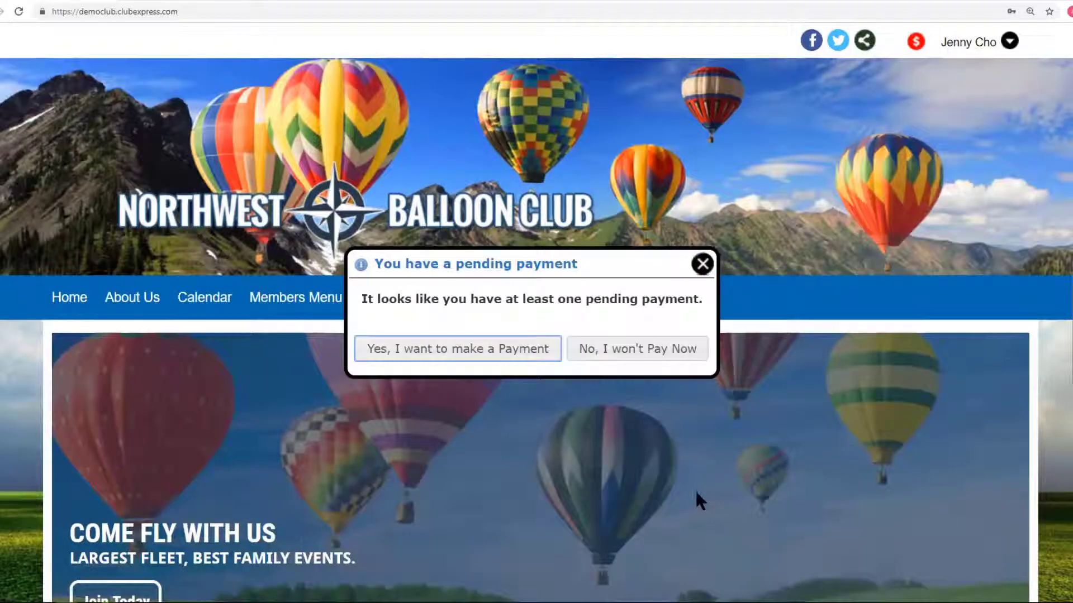
{"action": "left_click", "coordinate": [439, 352]}
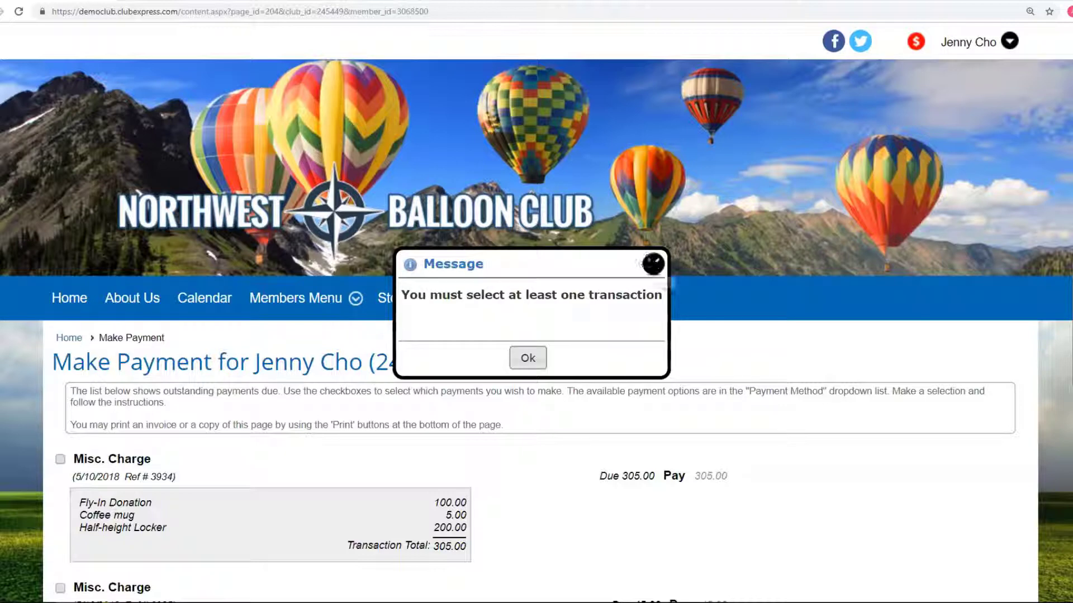
Tick the three Misc. Charges and the Event Registration for payment, totalling $415.00.
{"action": "left_click", "coordinate": [652, 263]}
{"action": "scroll", "coordinate": [867, 364], "scroll_direction": "down", "scroll_amount": 5}
{"action": "scroll", "coordinate": [867, 363], "scroll_direction": "down", "scroll_amount": 2}
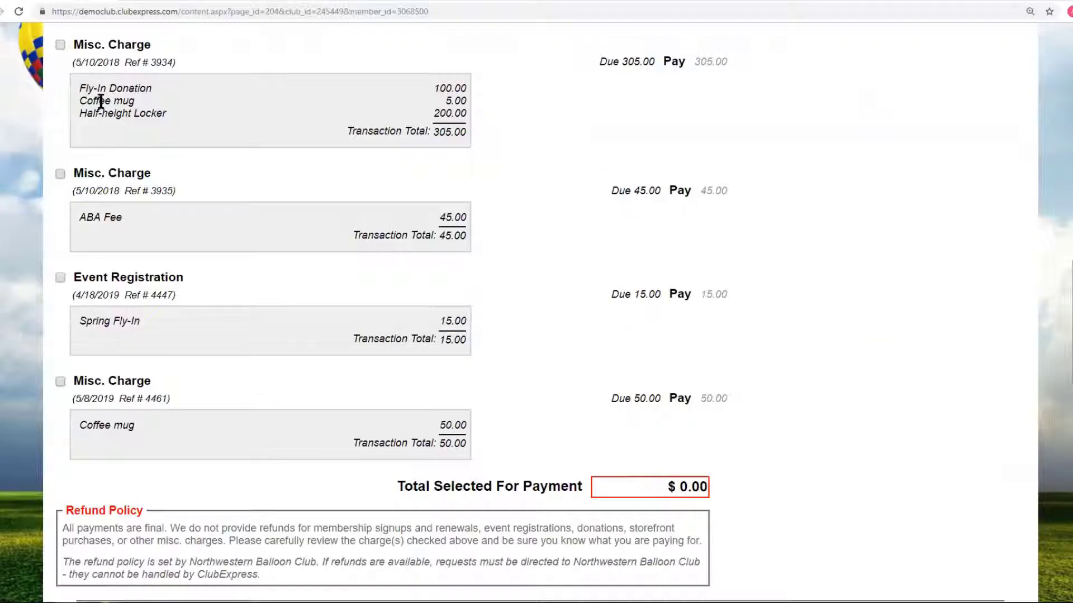
{"action": "left_click", "coordinate": [58, 381]}
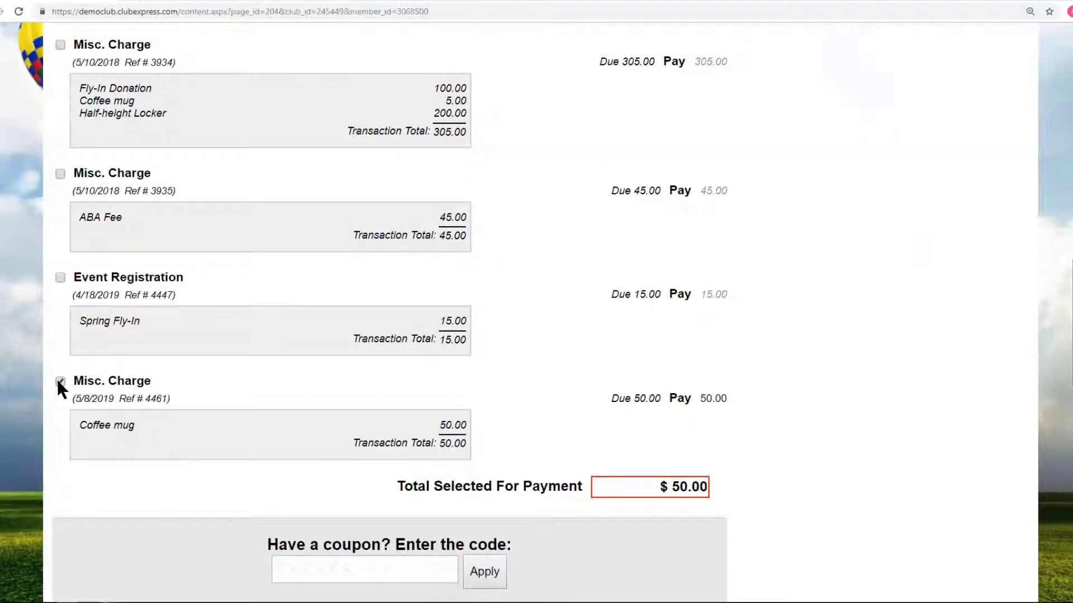
{"action": "left_click", "coordinate": [58, 381]}
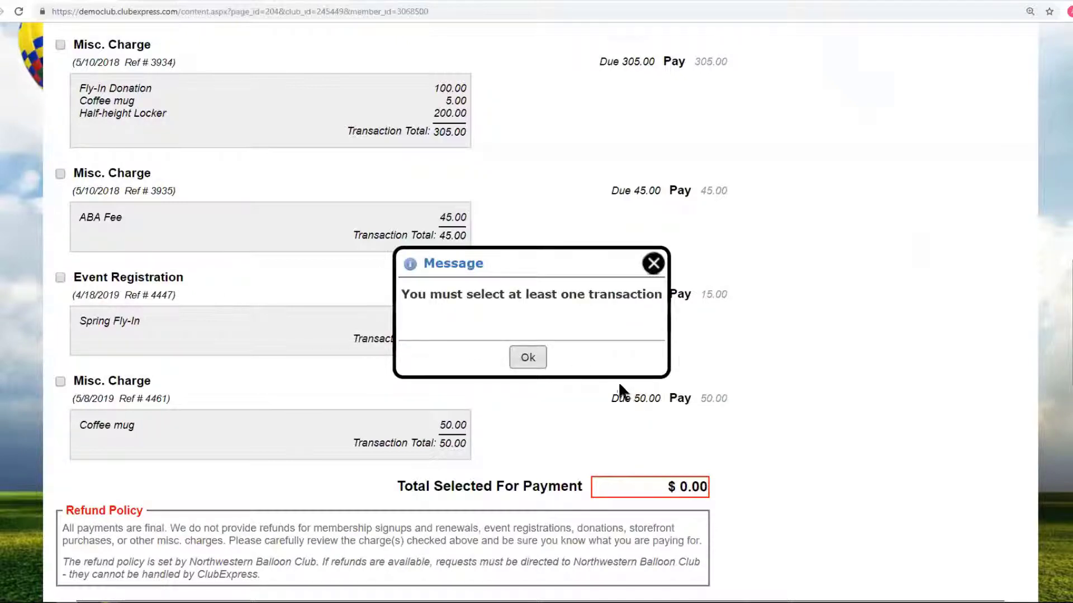
{"action": "left_click", "coordinate": [531, 358]}
{"action": "left_click", "coordinate": [60, 45]}
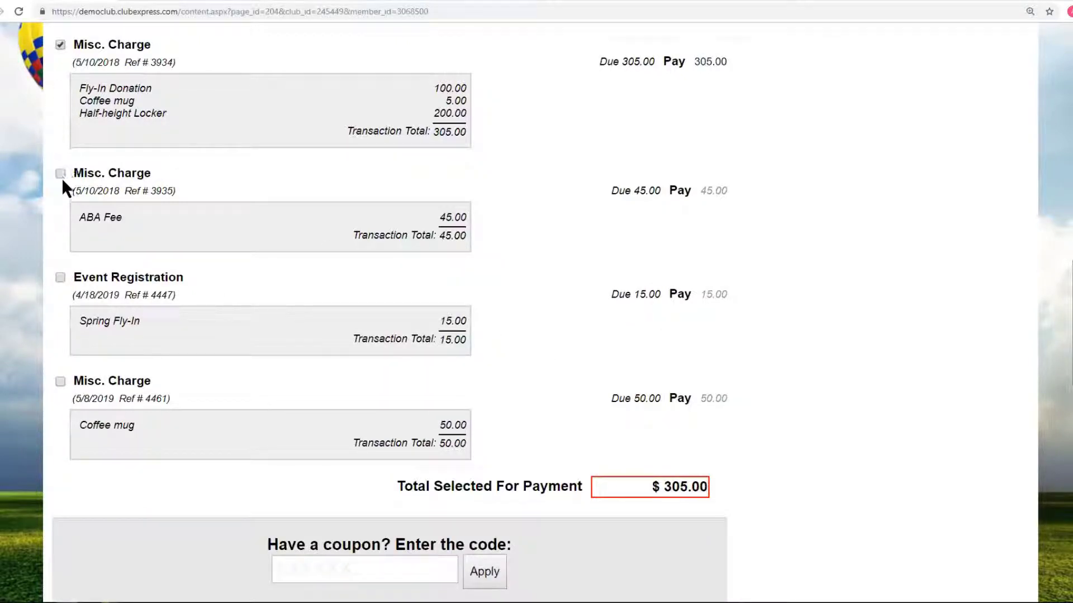
{"action": "left_click", "coordinate": [60, 176]}
{"action": "left_click", "coordinate": [59, 277]}
{"action": "left_click", "coordinate": [60, 381]}
{"action": "scroll", "coordinate": [376, 355], "scroll_direction": "up", "scroll_amount": 6}
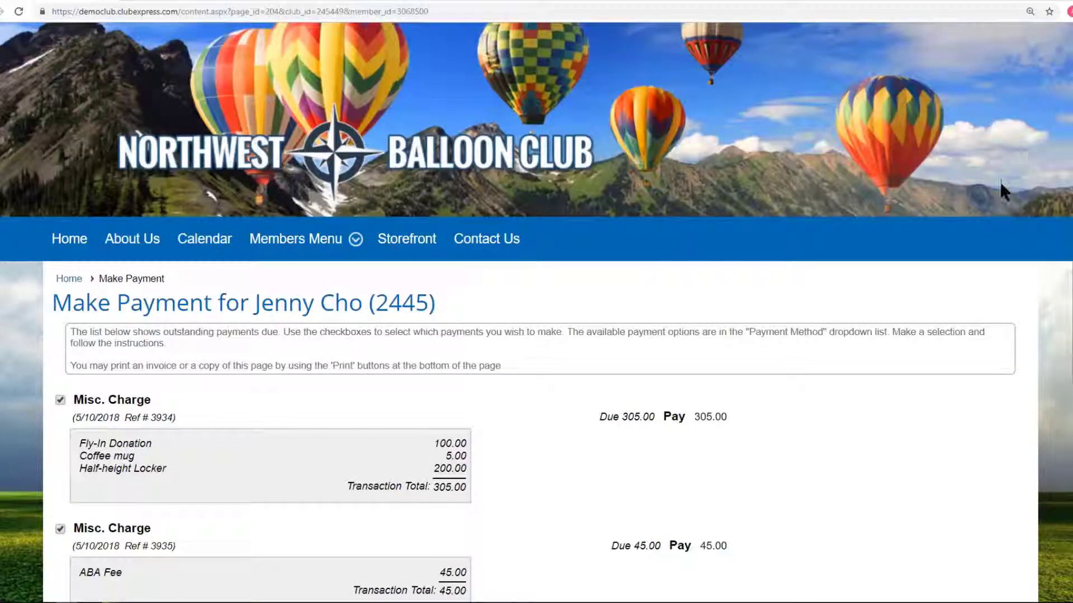
{"action": "scroll", "coordinate": [1000, 182], "scroll_direction": "up", "scroll_amount": 1}
{"action": "left_click", "coordinate": [1008, 41]}
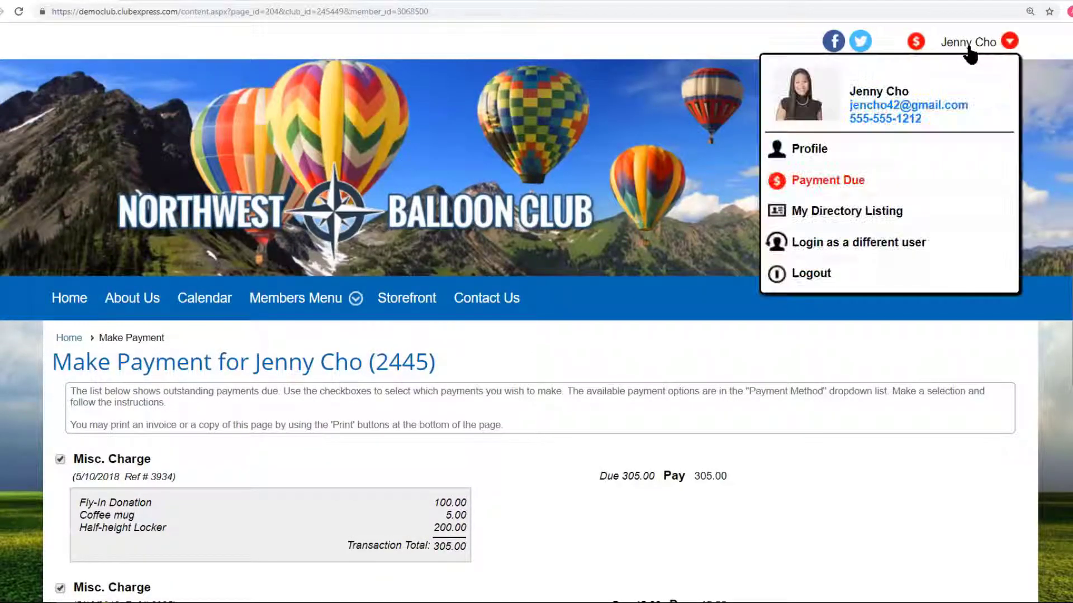
Go to the member profile's Optional Additional Charges section.
{"action": "left_click", "coordinate": [815, 152]}
{"action": "scroll", "coordinate": [537, 346], "scroll_direction": "down", "scroll_amount": 4}
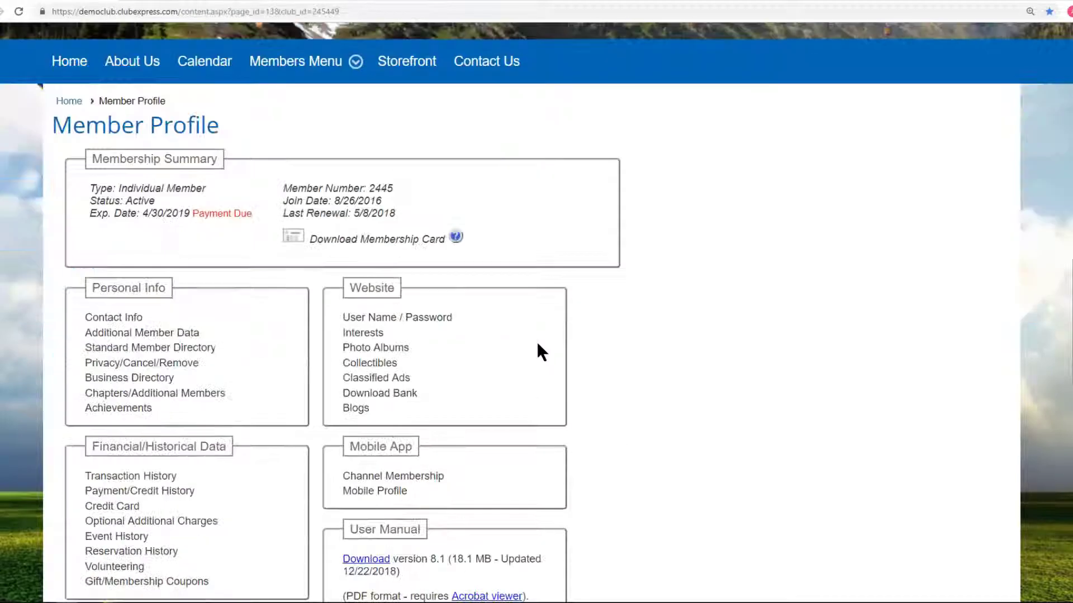
{"action": "scroll", "coordinate": [500, 343], "scroll_direction": "down", "scroll_amount": 3}
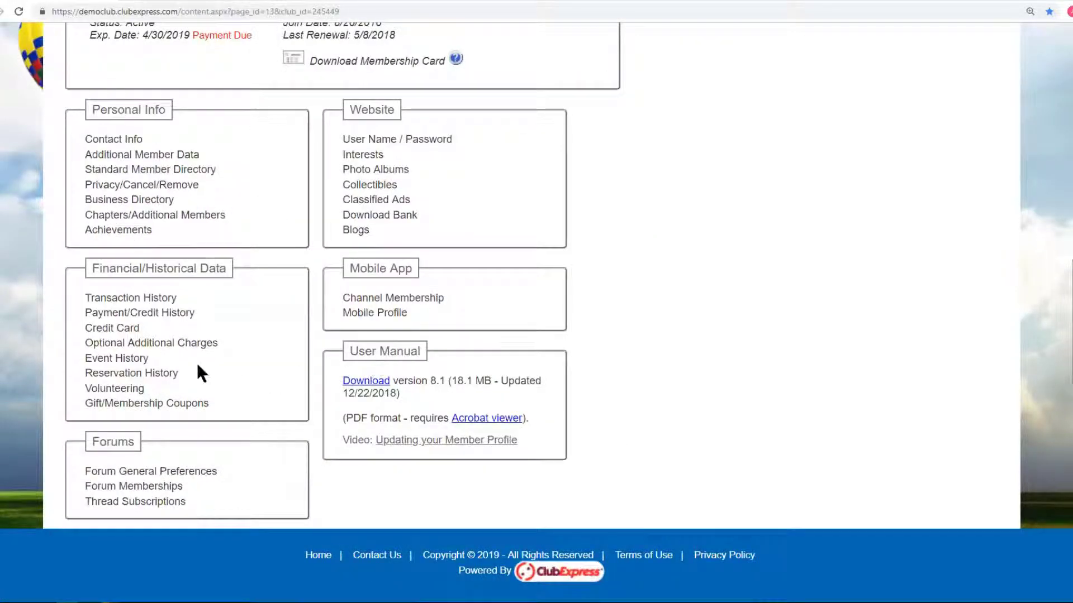
{"action": "left_click", "coordinate": [143, 341]}
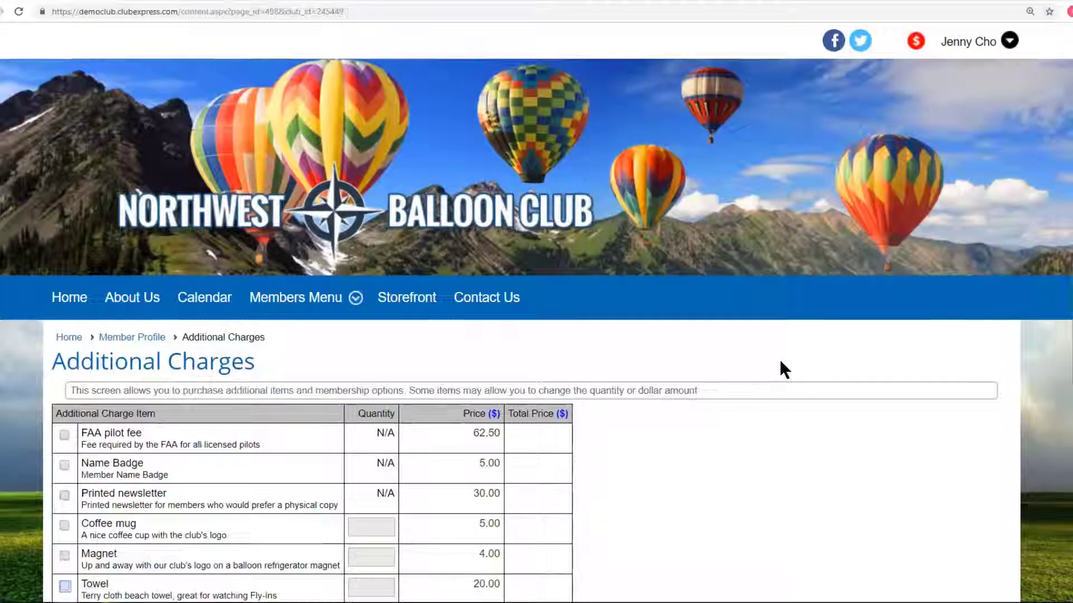
{"action": "scroll", "coordinate": [780, 360], "scroll_direction": "down", "scroll_amount": 3}
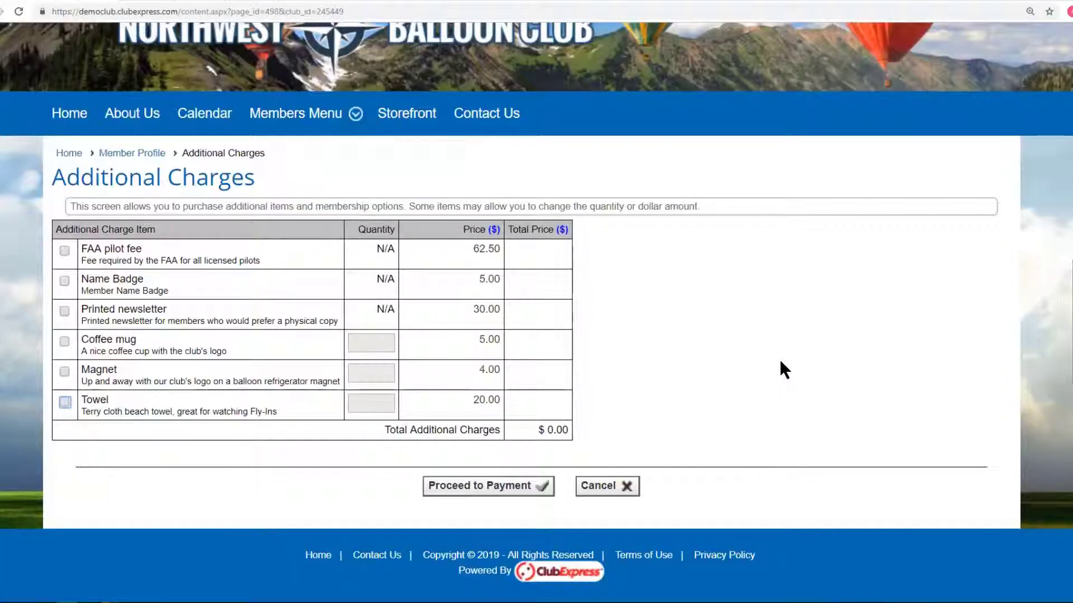
Select FAA pilot fee, Name Badge and one Coffee mug, then proceed to a $72.80 payment.
{"action": "left_click", "coordinate": [65, 251]}
{"action": "left_click", "coordinate": [65, 280]}
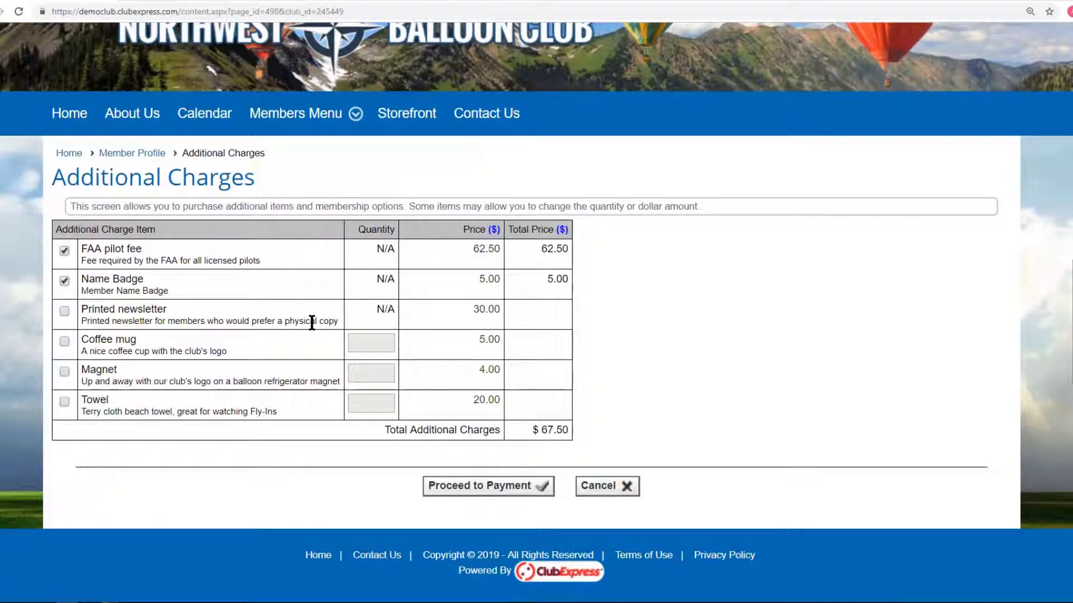
{"action": "left_click", "coordinate": [64, 341]}
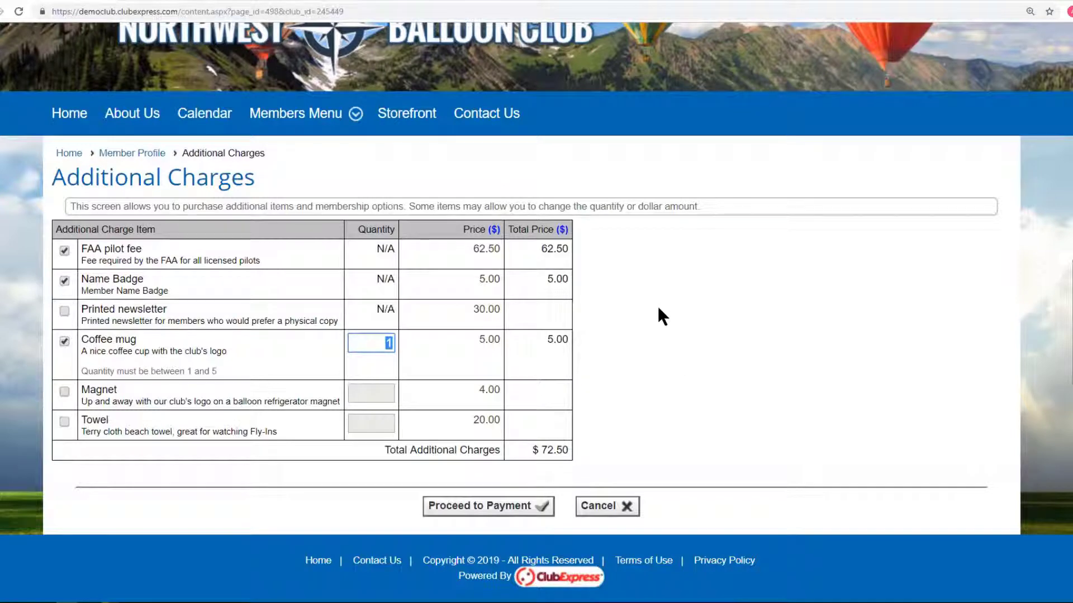
{"action": "left_click", "coordinate": [507, 510]}
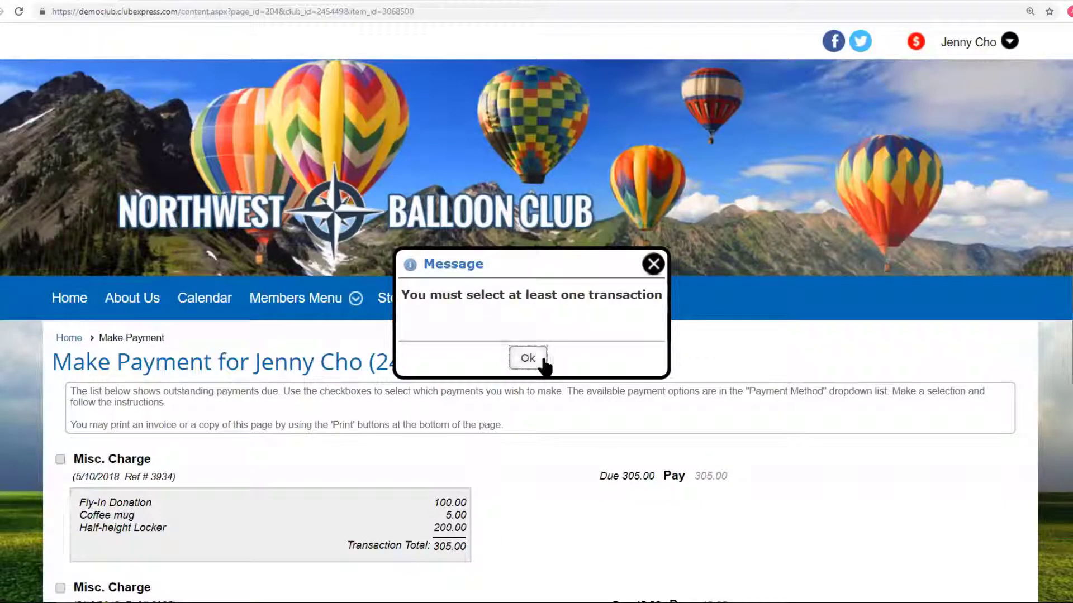
{"action": "left_click", "coordinate": [540, 360]}
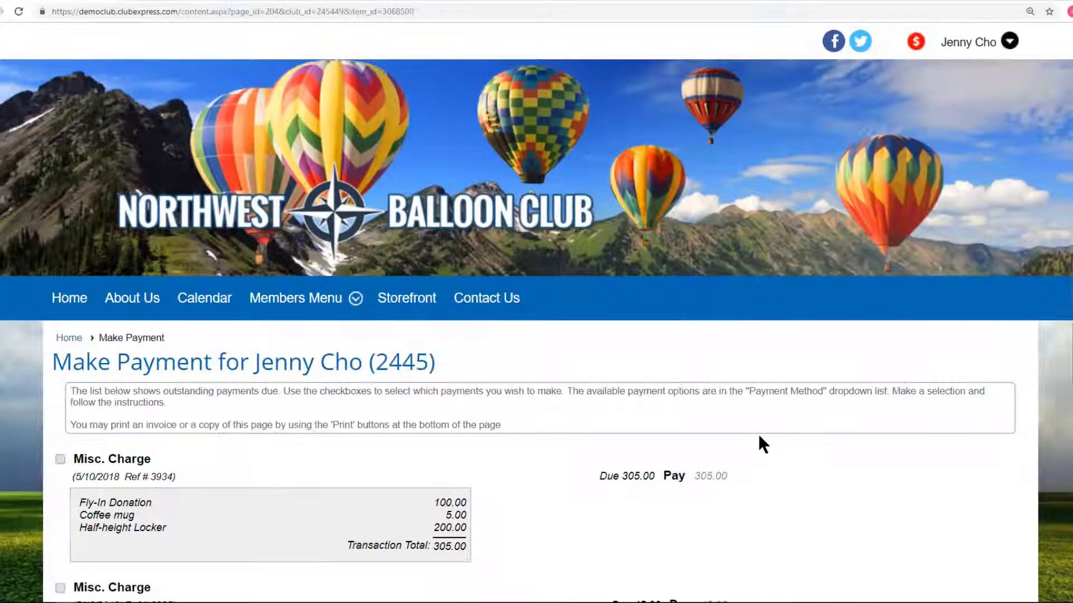
{"action": "scroll", "coordinate": [759, 433], "scroll_direction": "down", "scroll_amount": 5}
{"action": "scroll", "coordinate": [759, 433], "scroll_direction": "down", "scroll_amount": 5}
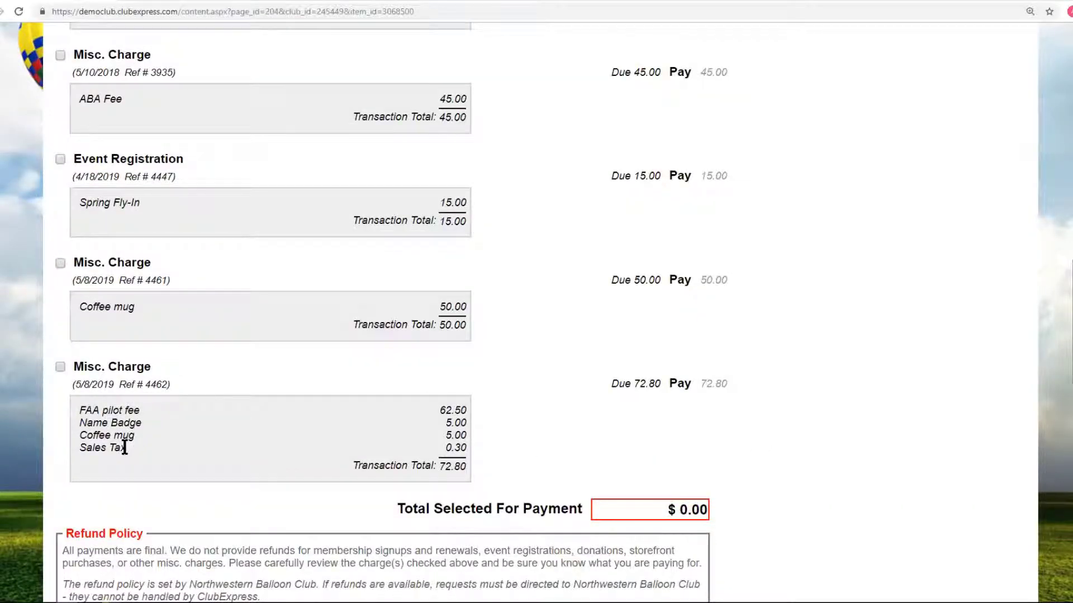
{"action": "scroll", "coordinate": [786, 452], "scroll_direction": "up", "scroll_amount": 10}
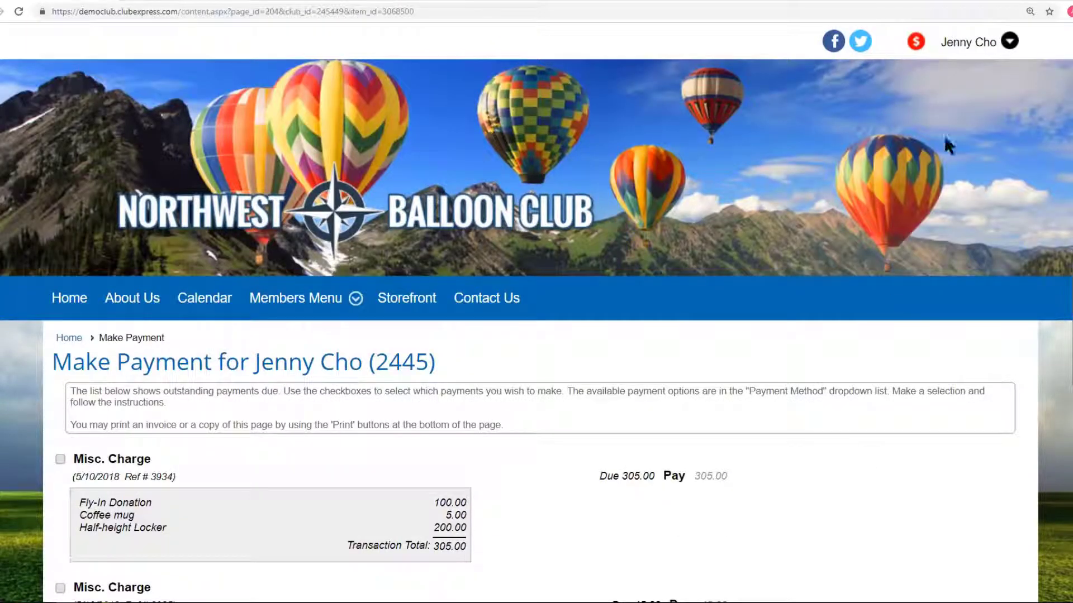
{"action": "left_click", "coordinate": [958, 43]}
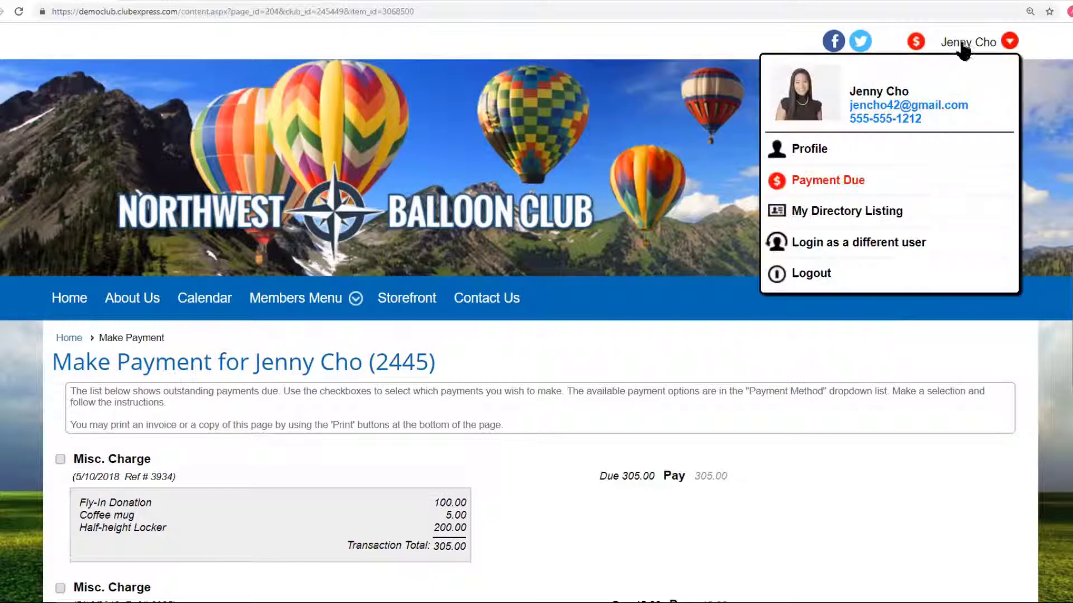
Choose 'Login as a different user' and sign in with the administrator account.
{"action": "left_click", "coordinate": [821, 249]}
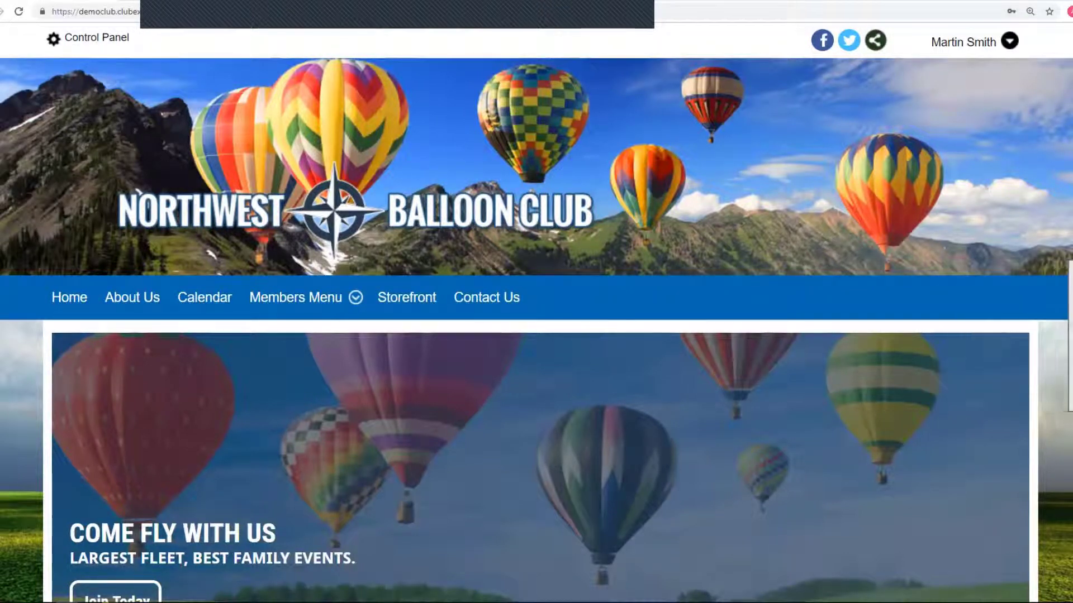
{"action": "scroll", "coordinate": [536, 313], "scroll_direction": "down", "scroll_amount": 8}
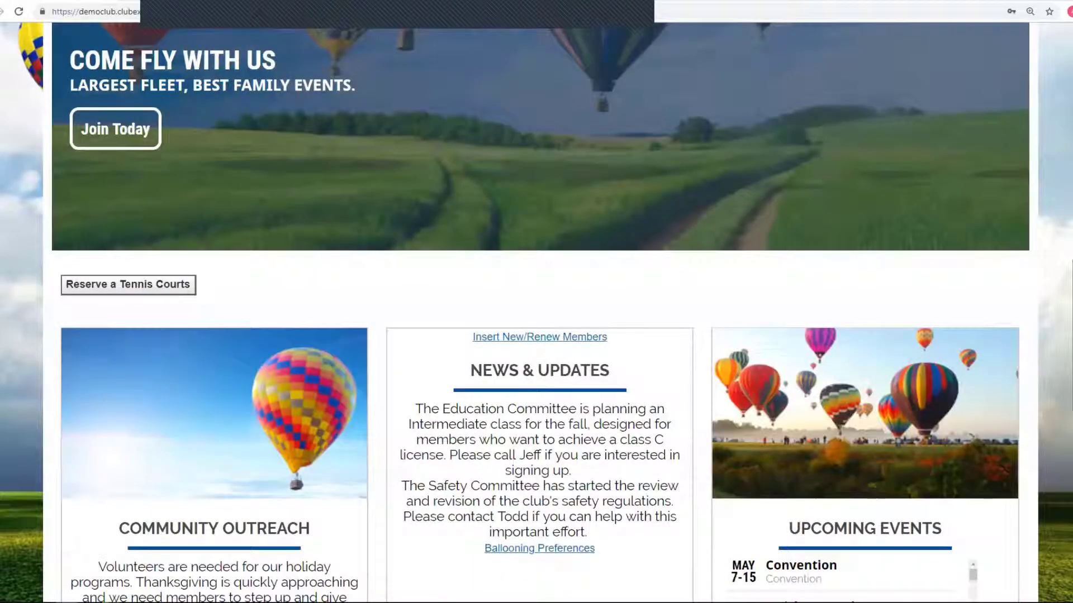
{"action": "scroll", "coordinate": [754, 285], "scroll_direction": "up", "scroll_amount": 8}
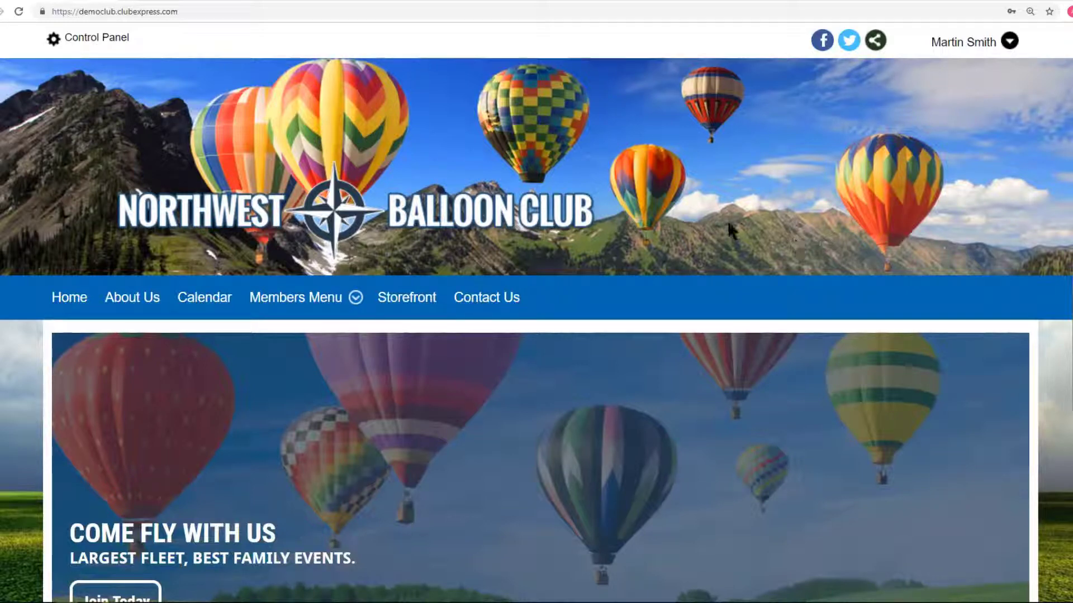
Open Control Panel > Setup > Additional Charges and view the Building Fee details without saving changes.
{"action": "left_click", "coordinate": [95, 37]}
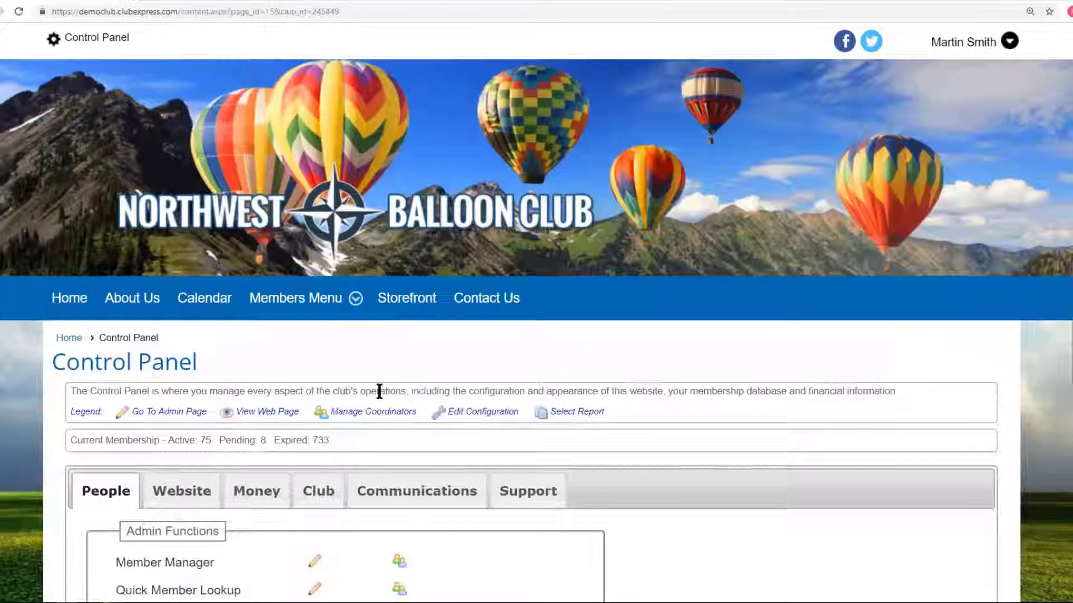
{"action": "scroll", "coordinate": [379, 391], "scroll_direction": "down", "scroll_amount": 15}
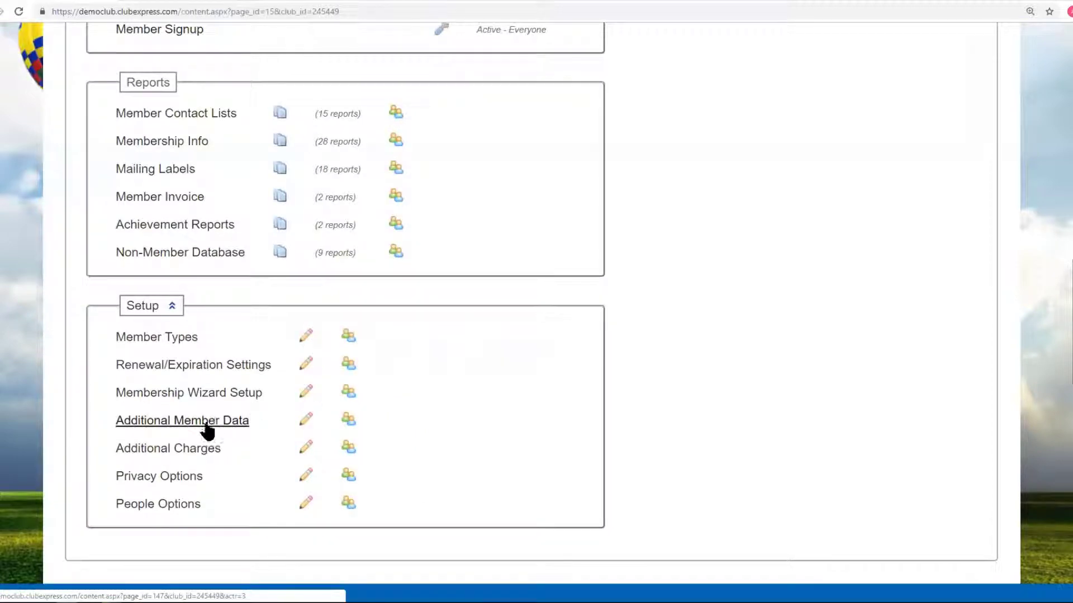
{"action": "left_click", "coordinate": [229, 448]}
{"action": "scroll", "coordinate": [641, 391], "scroll_direction": "down", "scroll_amount": 4}
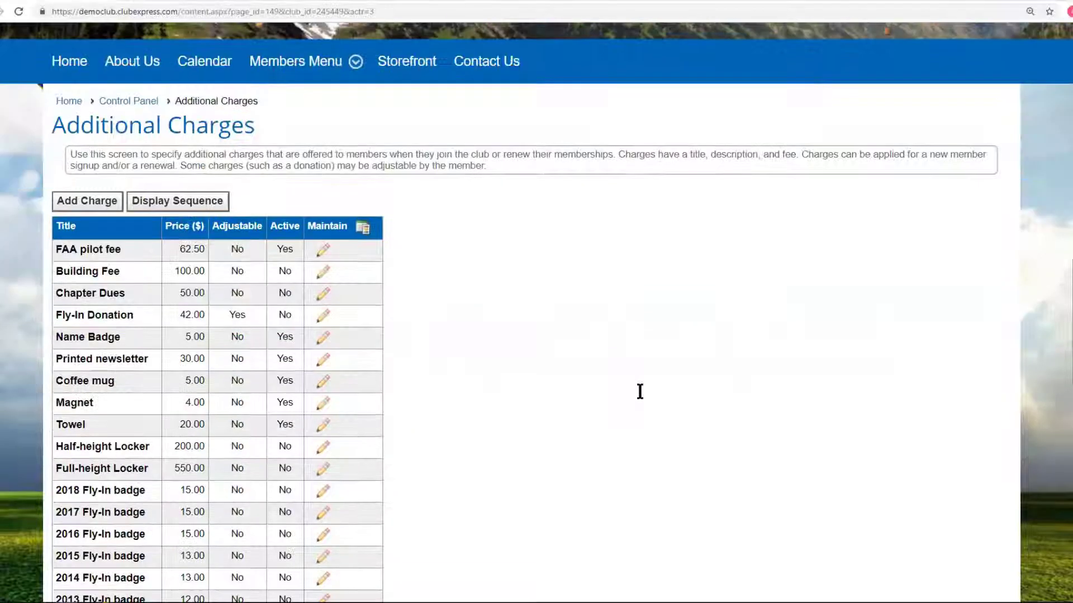
{"action": "left_click", "coordinate": [322, 273]}
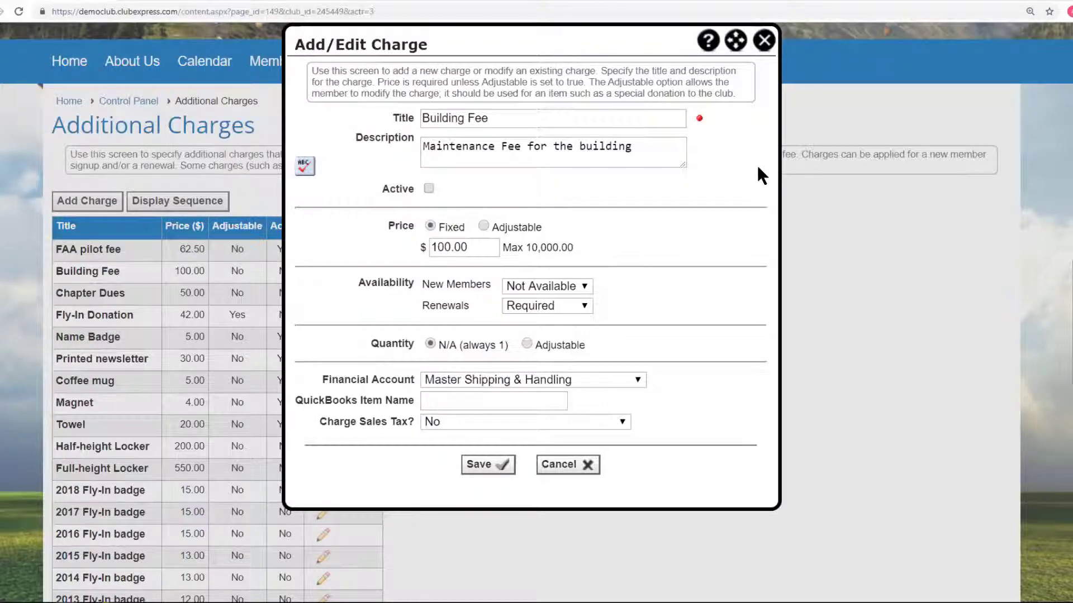
{"action": "left_click", "coordinate": [765, 41]}
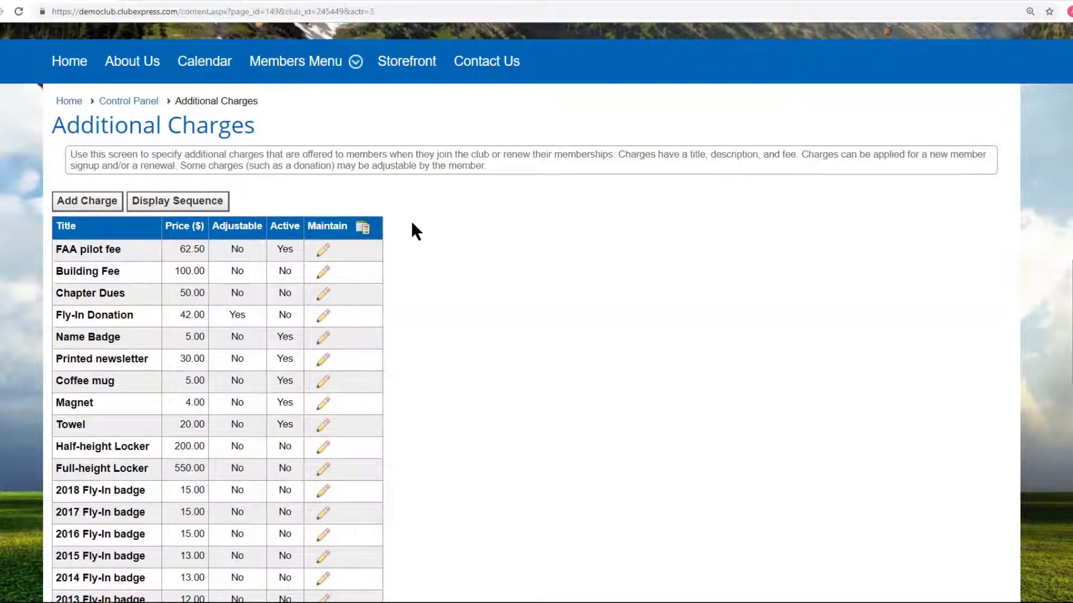
{"action": "scroll", "coordinate": [536, 313], "scroll_direction": "down", "scroll_amount": 1}
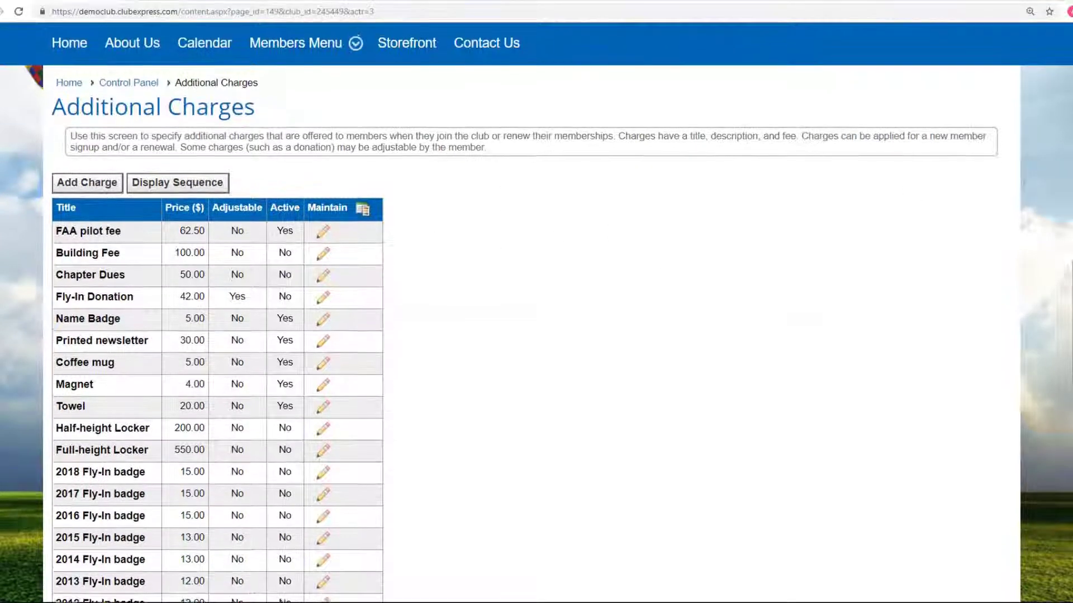
{"action": "scroll", "coordinate": [536, 312], "scroll_direction": "down", "scroll_amount": 1}
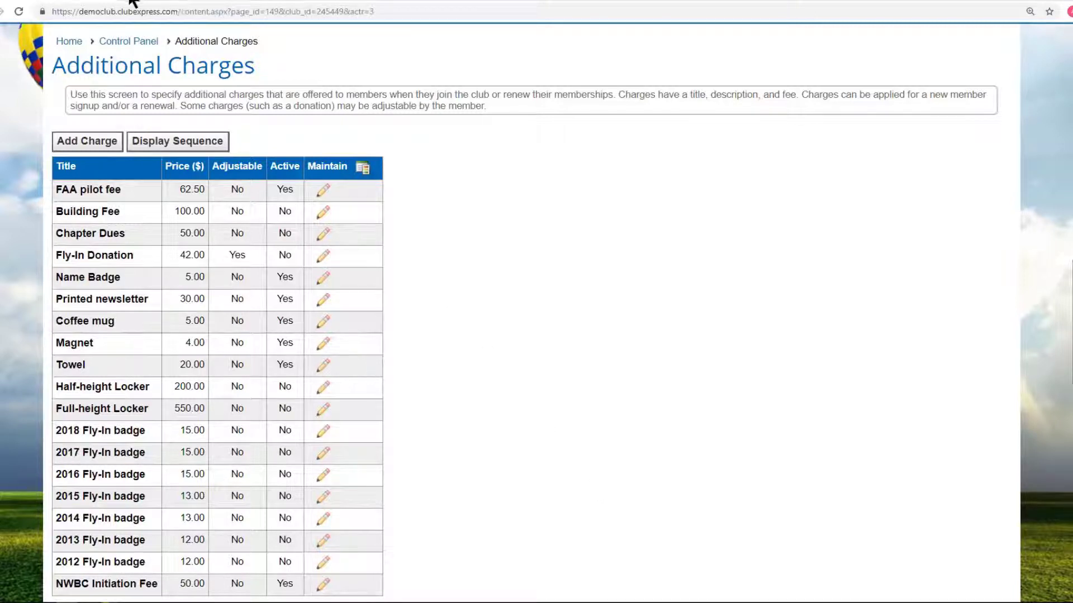
Open YouTube in a new browser tab.
{"action": "key", "text": "ctrl+t"}
{"action": "type", "text": "youtube.com"}
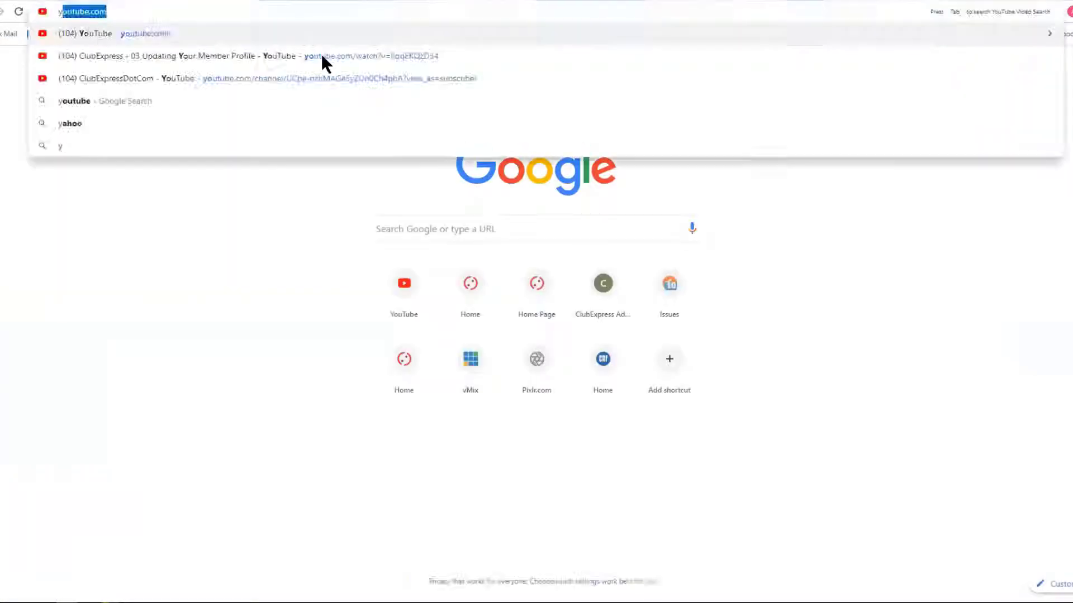
{"action": "key", "text": "Return"}
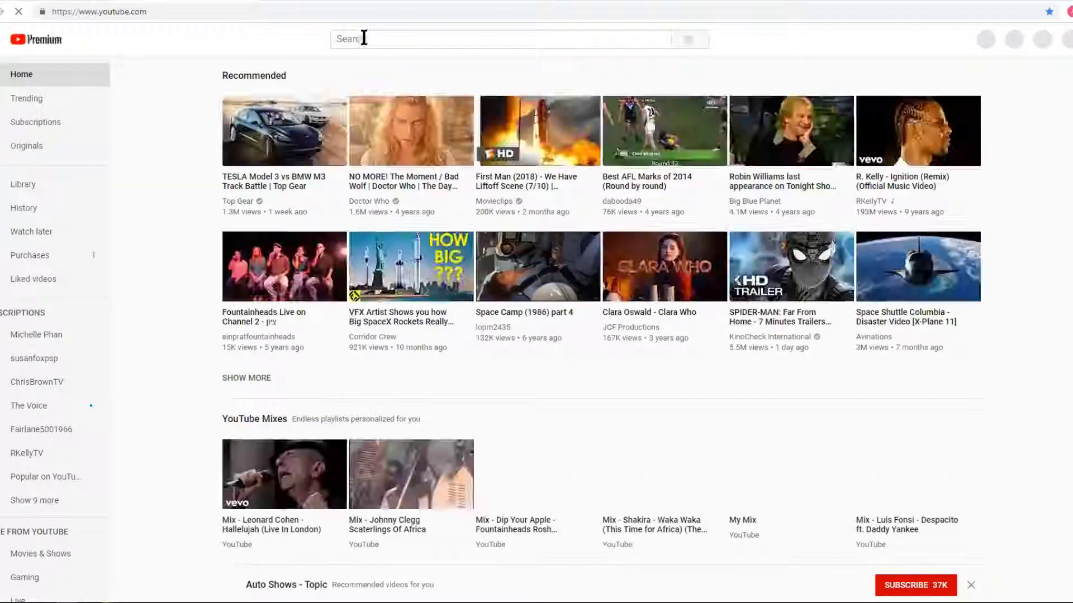
Search 'clubexpress charges' and play 'ClubExpress - 13 Additional Charges' from the beginning.
{"action": "left_click", "coordinate": [360, 38]}
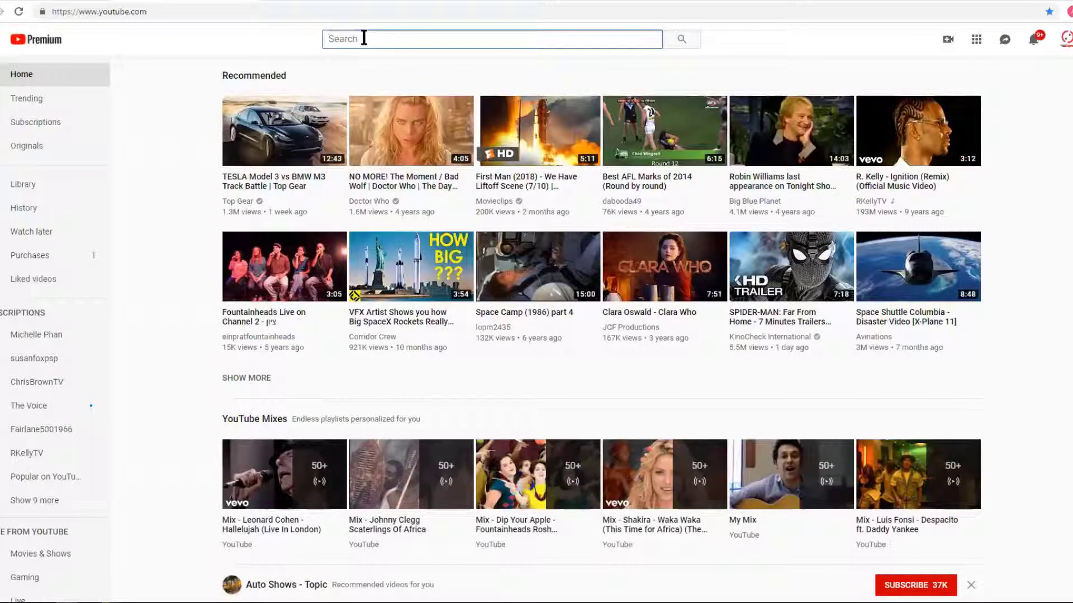
{"action": "type", "text": "clubexp"}
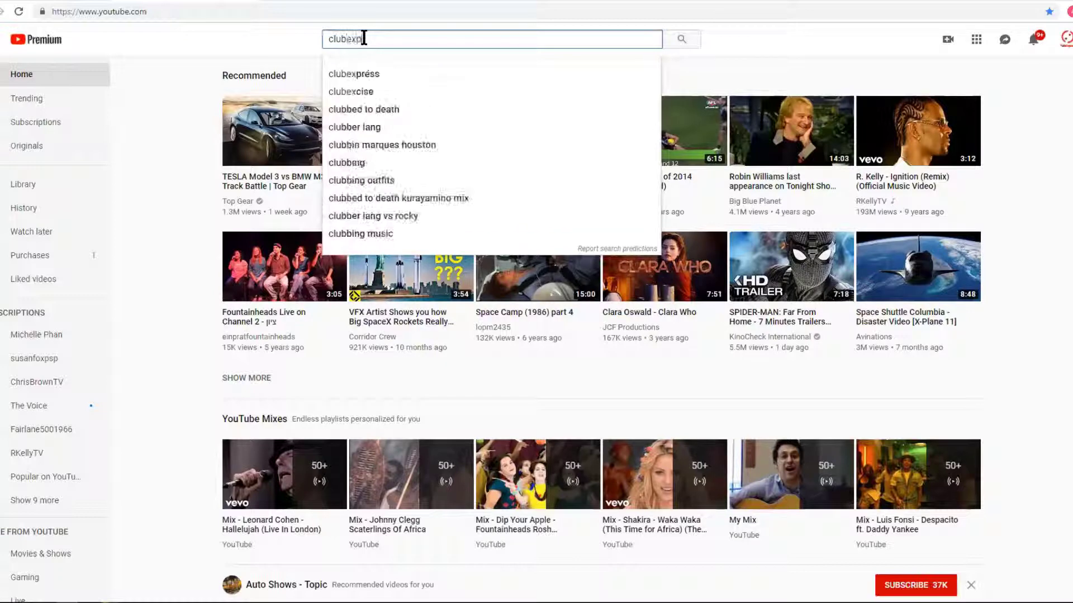
{"action": "type", "text": "ress charges"}
{"action": "key", "text": "Return"}
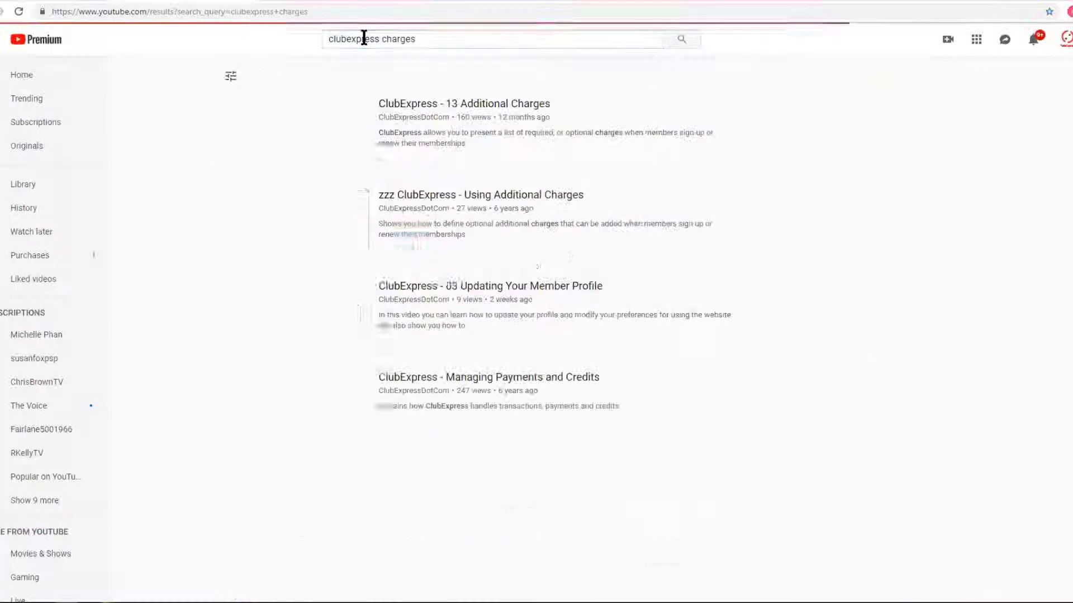
{"action": "left_click", "coordinate": [469, 112]}
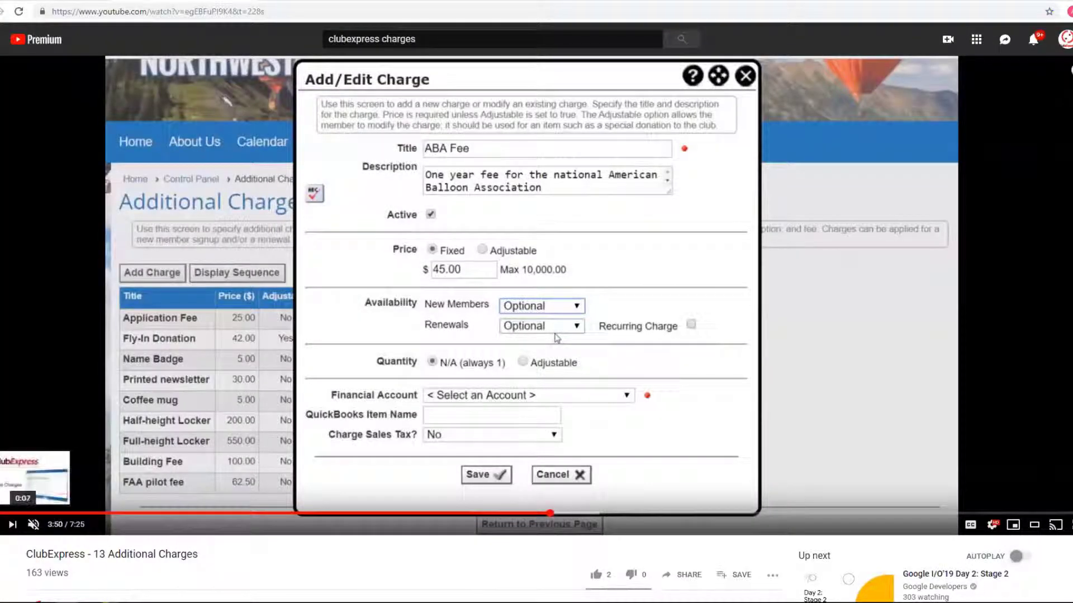
{"action": "left_click", "coordinate": [1, 513]}
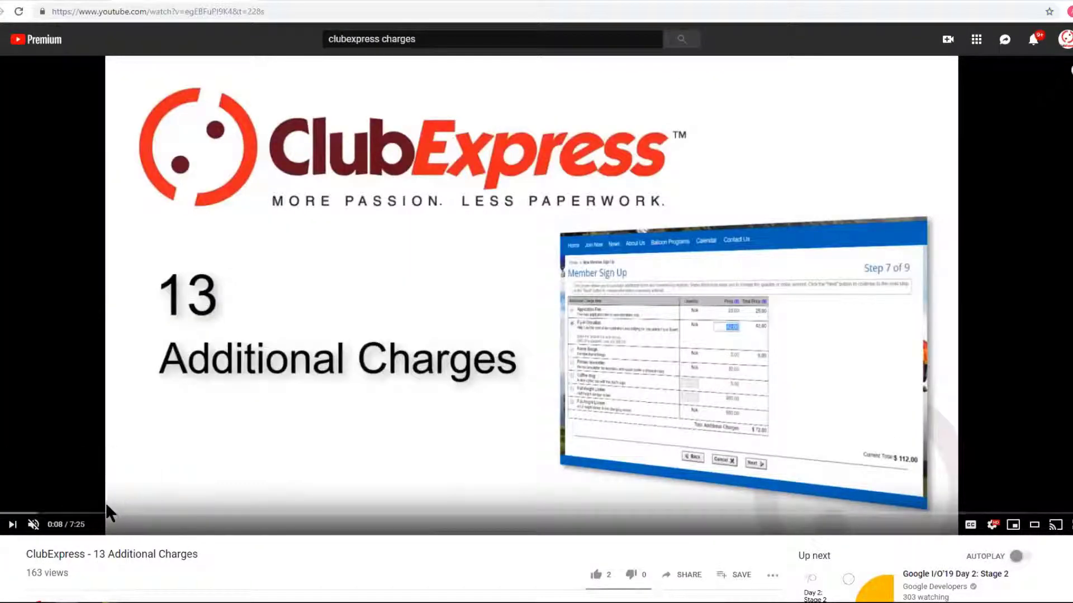